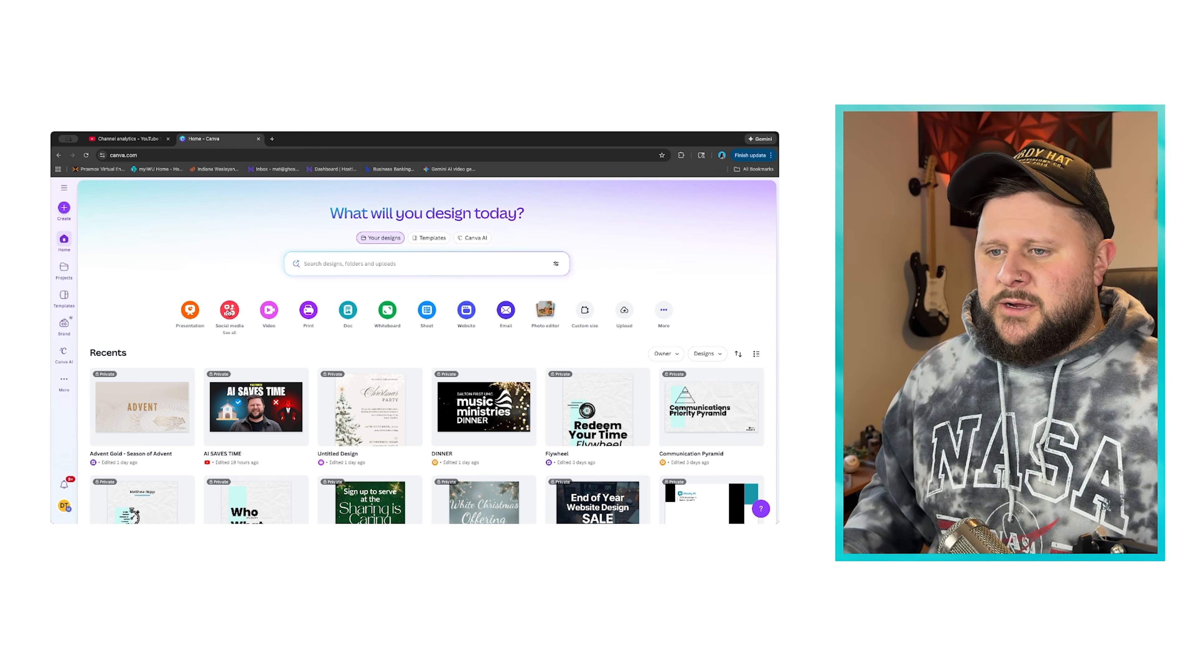
Create a blank square design from the Social Media format
left_click(229, 311)
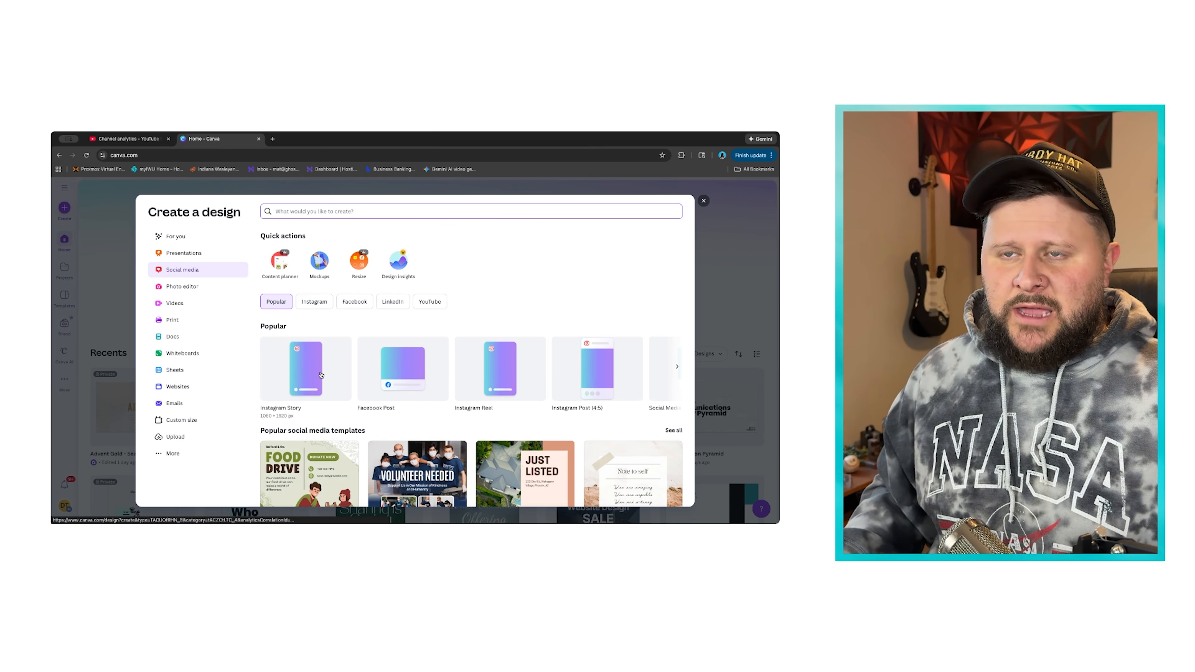
scroll(396, 373, "right", 5)
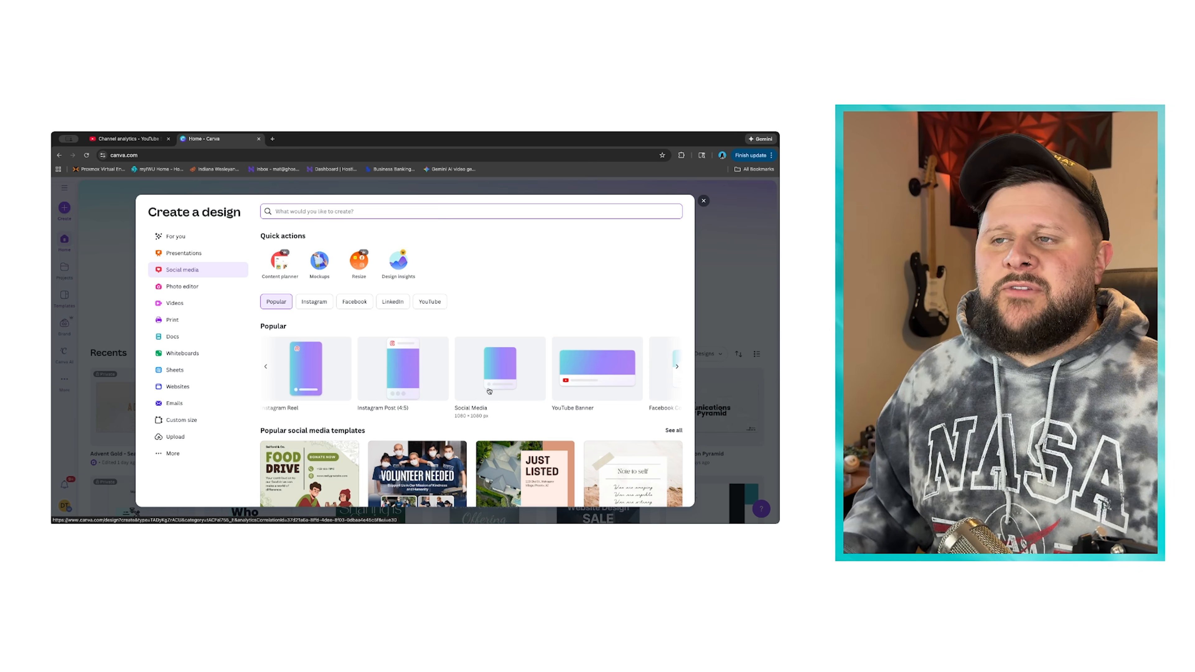
left_click(492, 372)
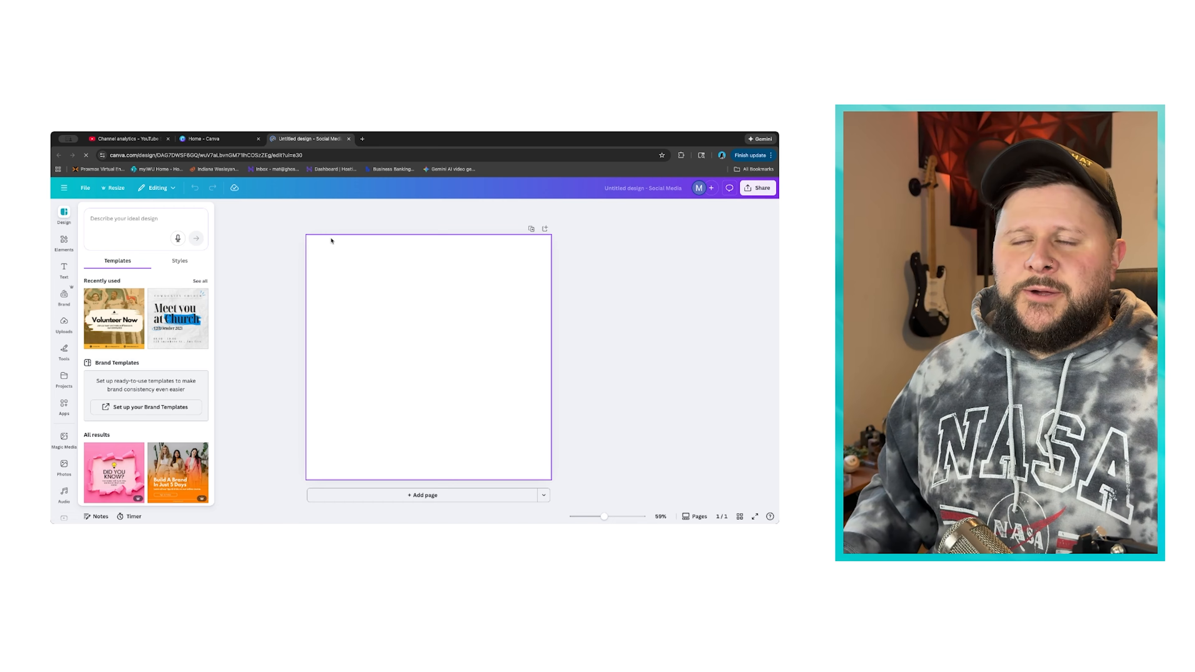
left_click(608, 287)
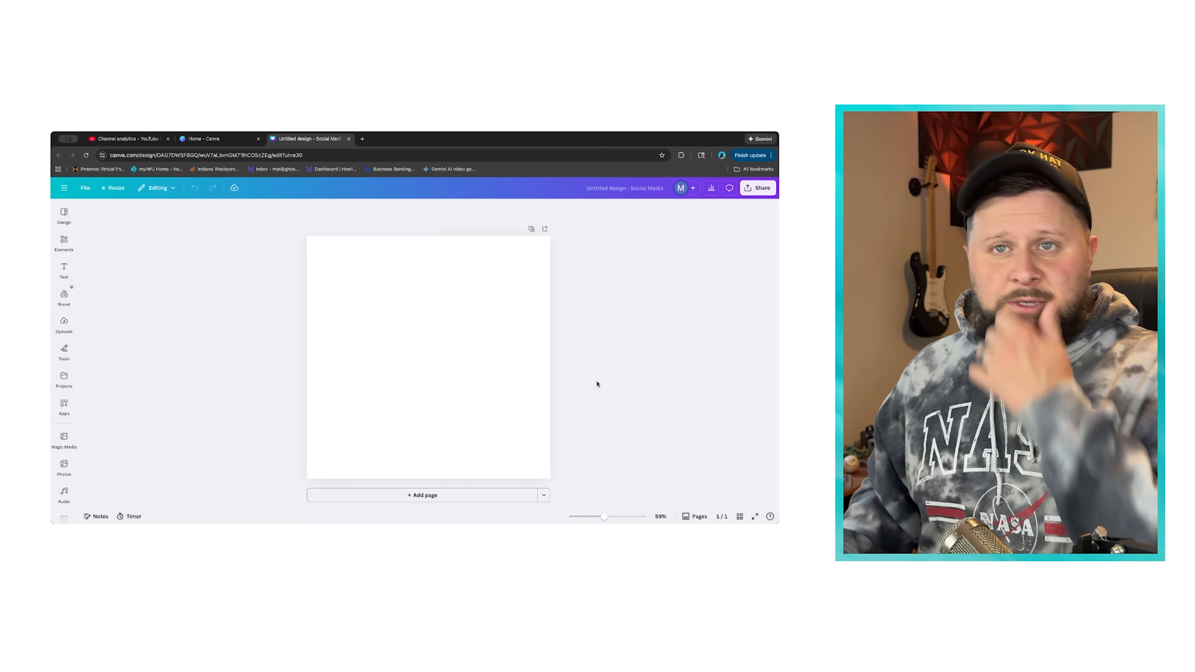
Search the design templates for "church service" and apply the Beige Minimalist Church Service Animated Social Media template
left_click(66, 213)
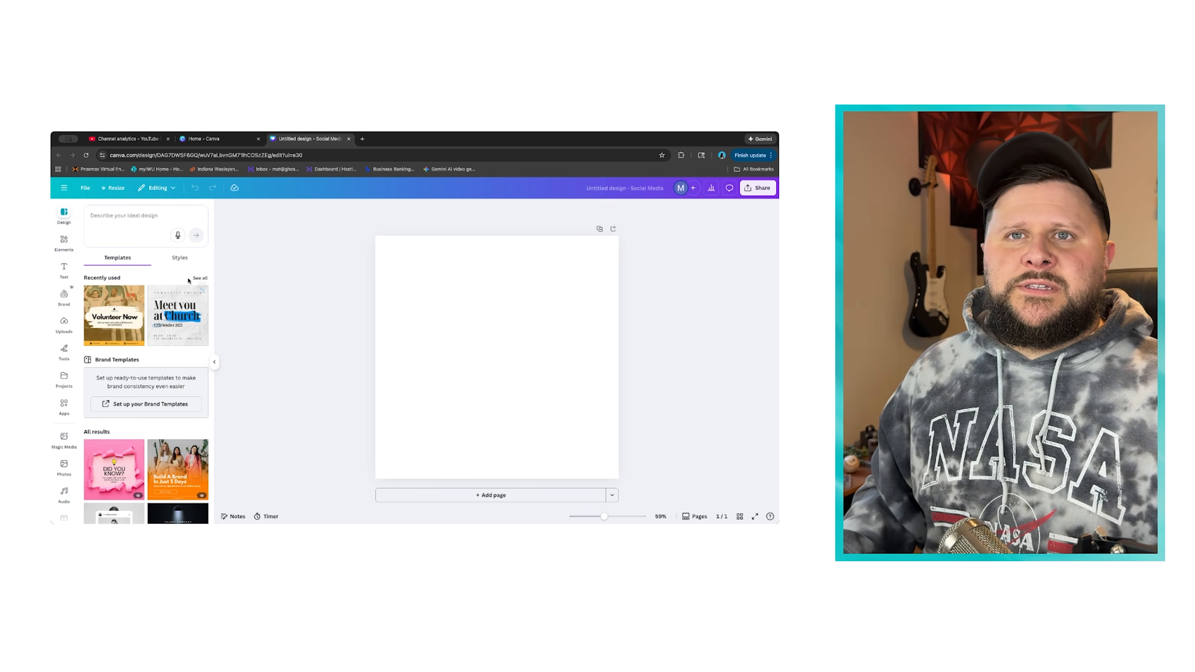
left_click(145, 217)
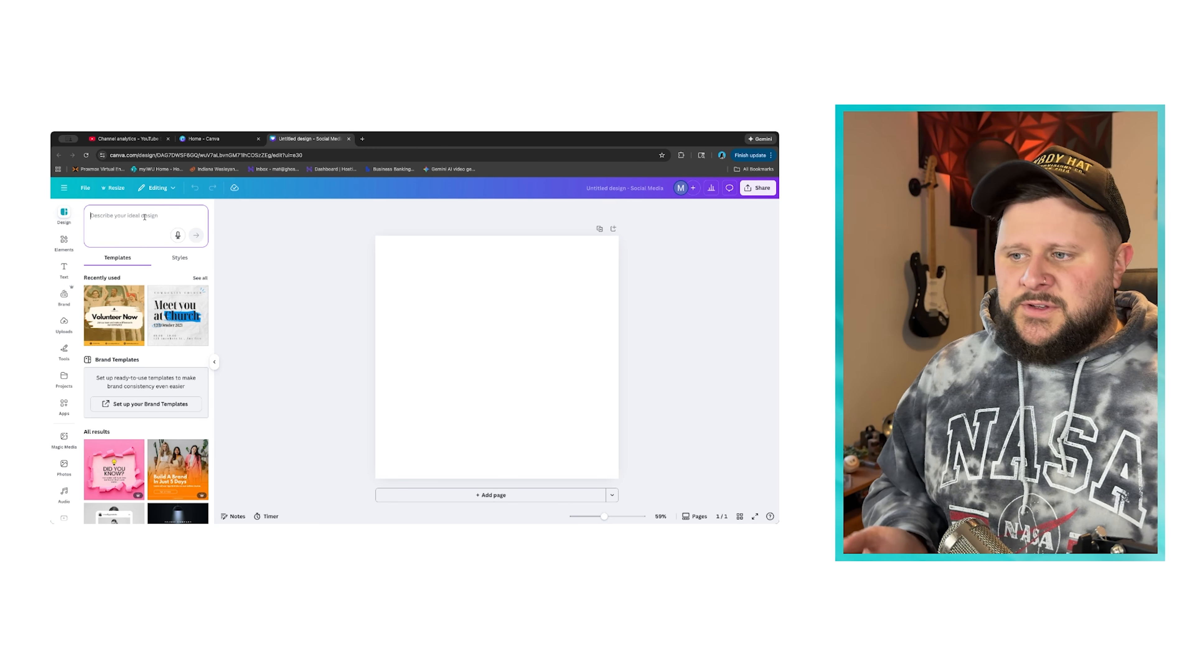
type("church service")
key("Return")
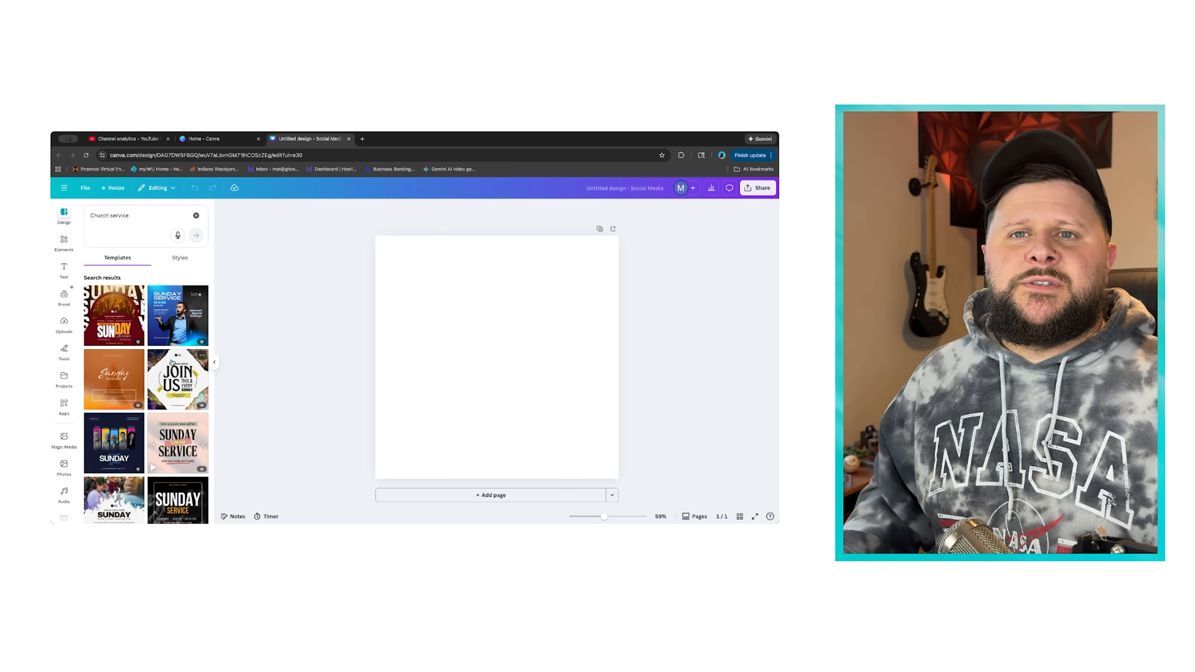
scroll(172, 363, "down", 3)
scroll(173, 363, "down", 2)
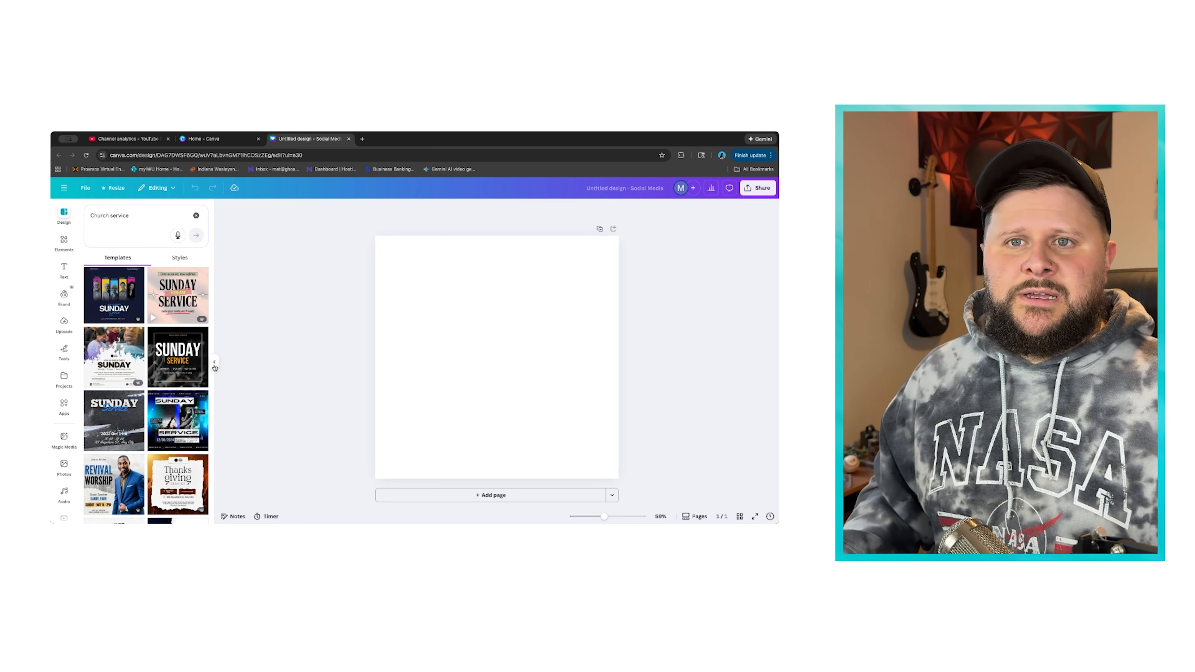
scroll(177, 363, "up", 3)
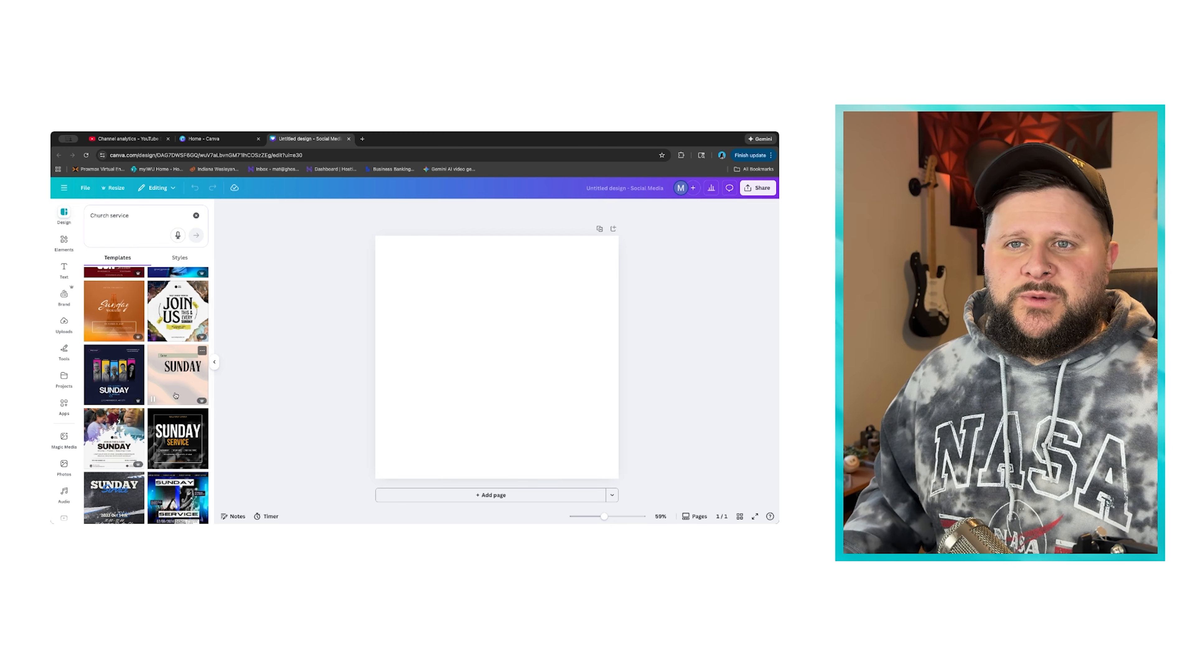
left_click(176, 375)
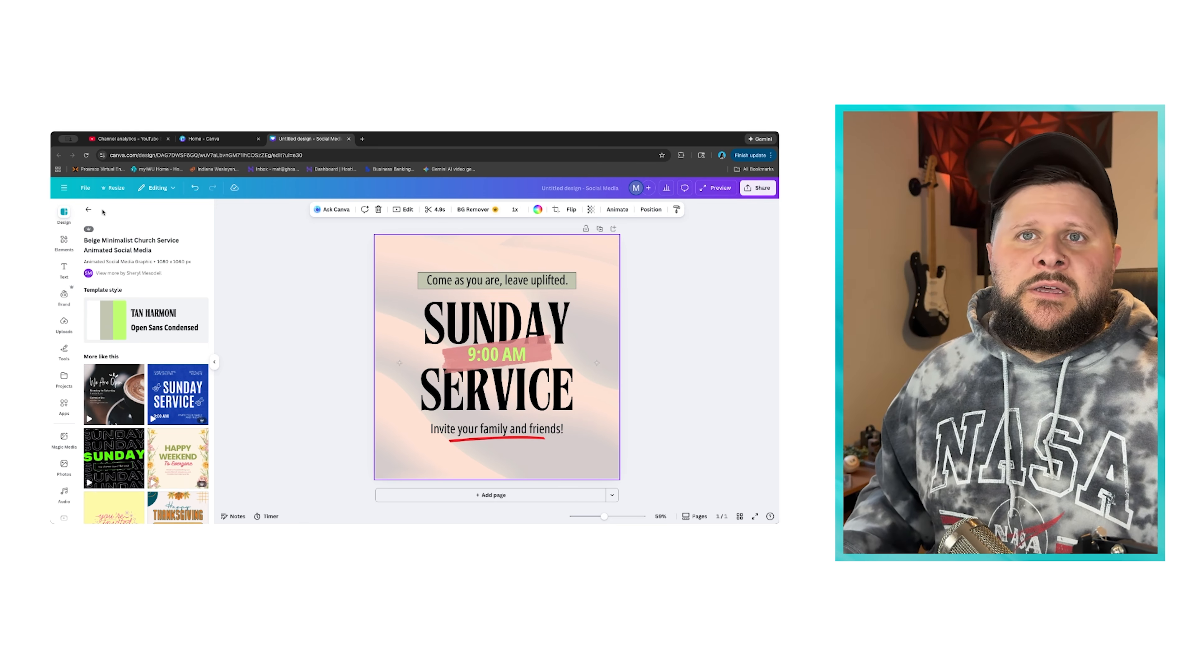
Return to the template list and replace the page with the recently used Yellow and Cream Volunteer Now template
left_click(88, 210)
left_click(191, 215)
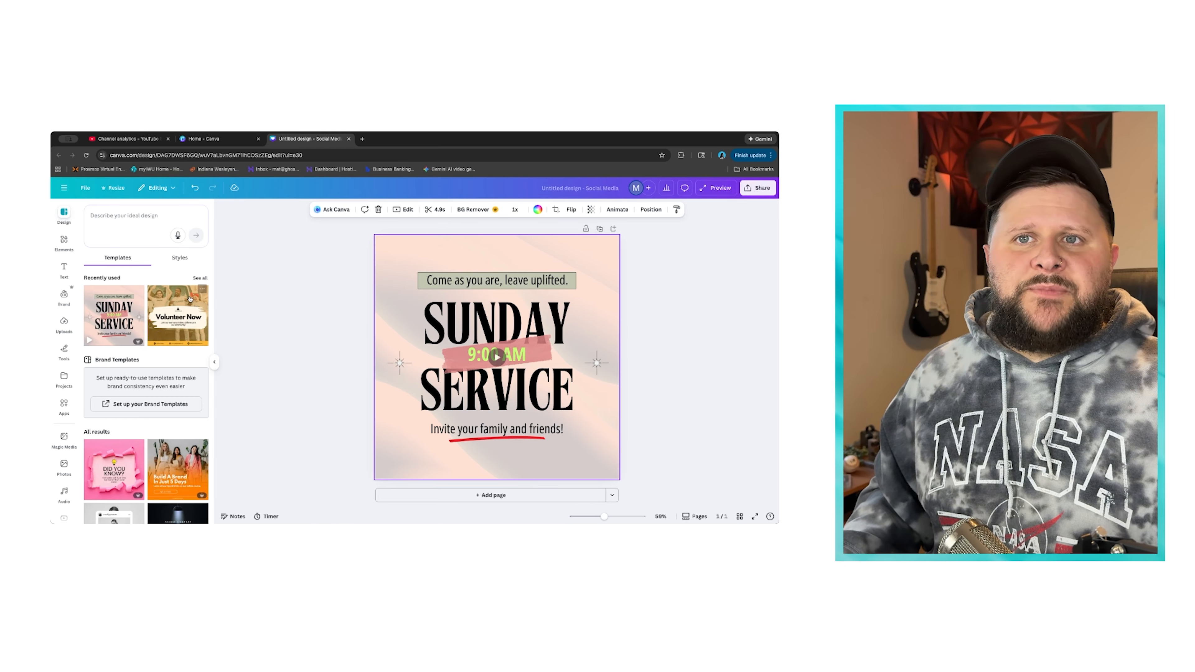
left_click(186, 306)
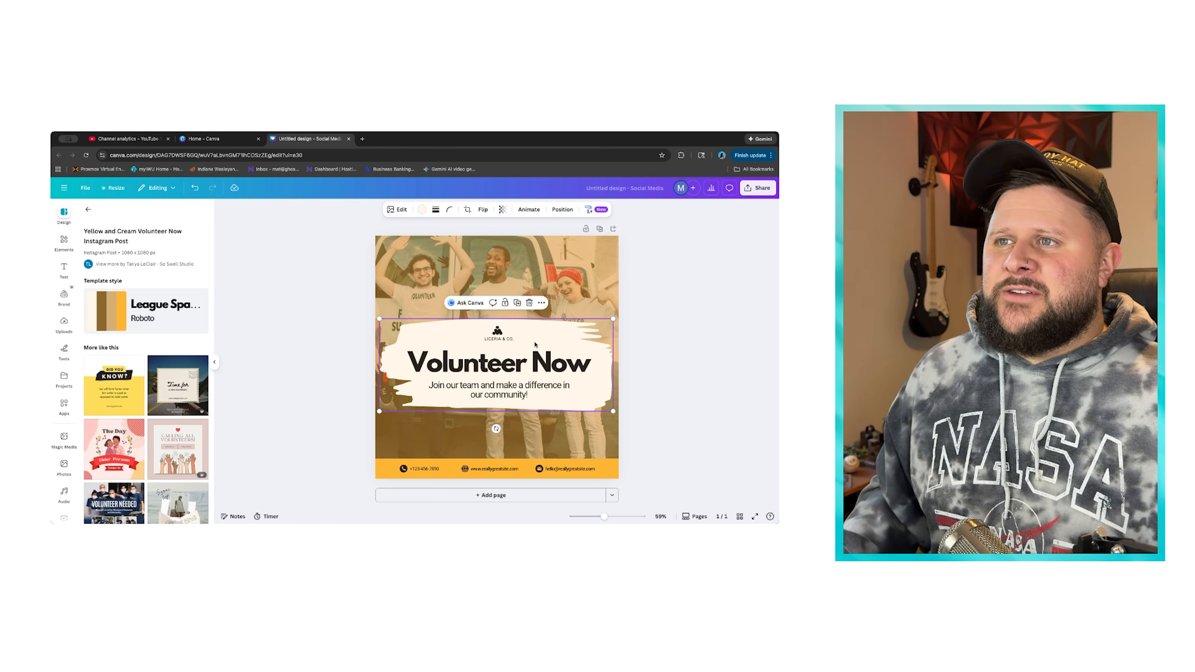
Select the cream brush-stroke shape behind the heading and try the orange brand palette color on it
left_click(501, 362)
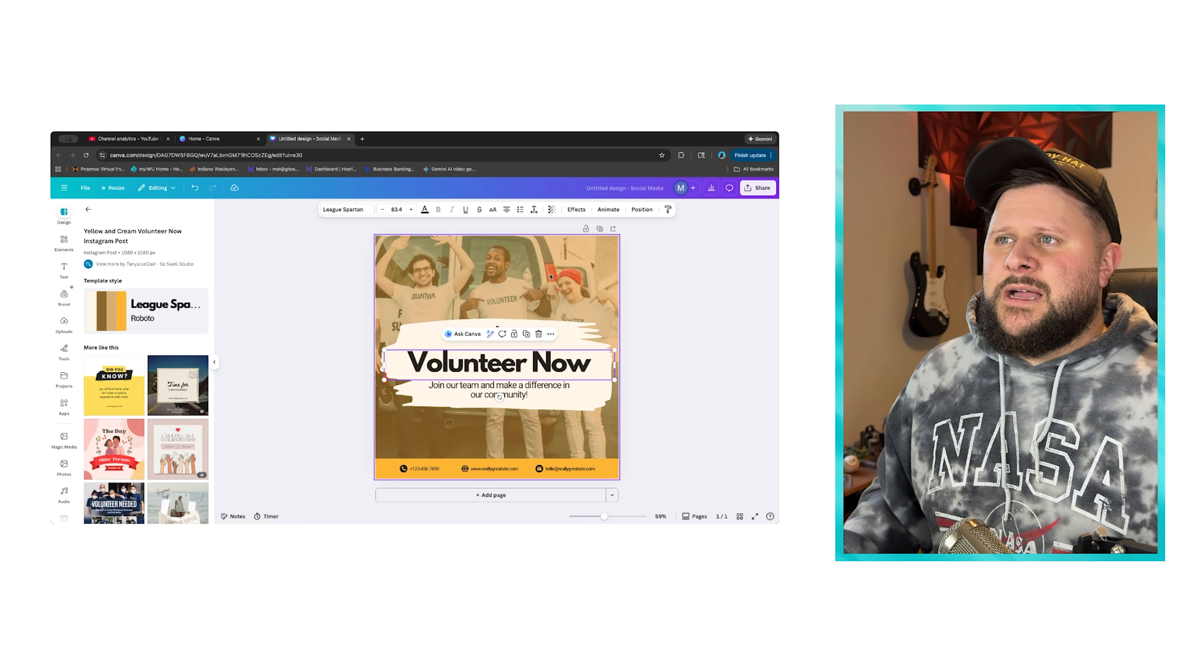
left_click(578, 302)
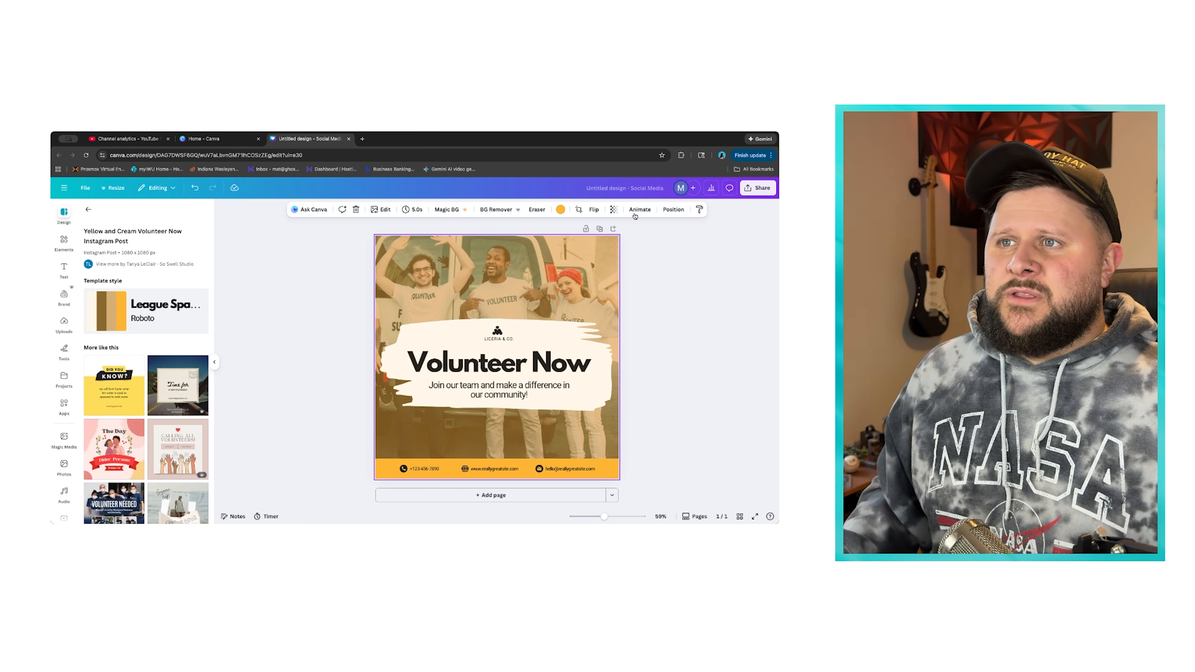
left_click(537, 343)
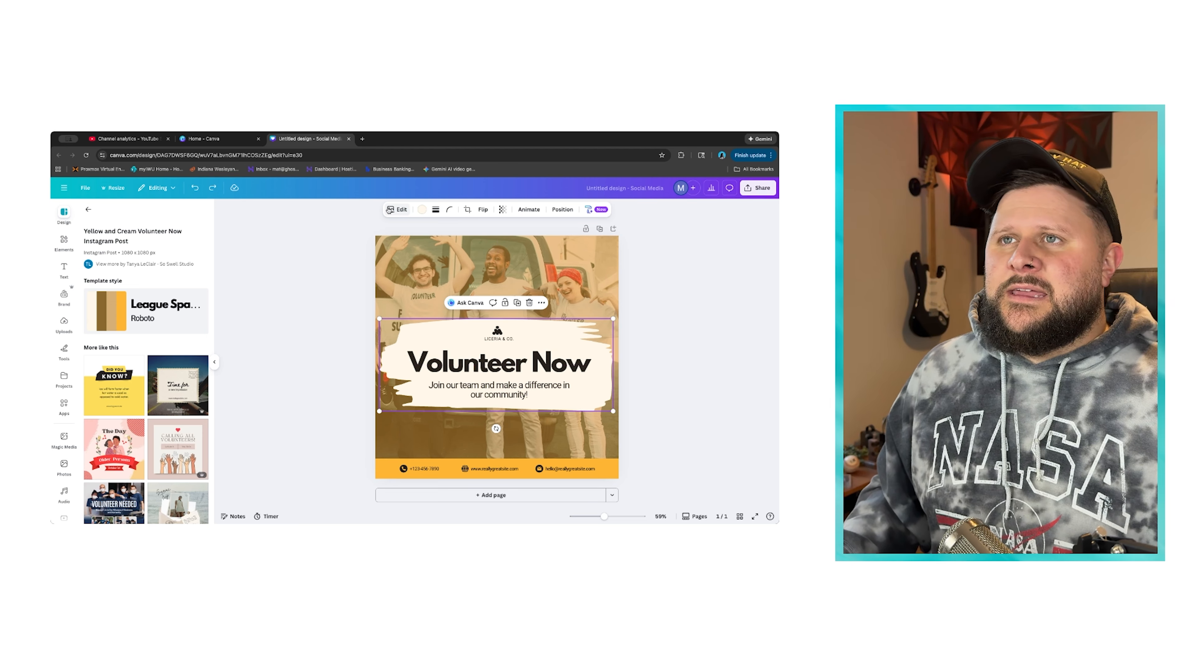
left_click(421, 210)
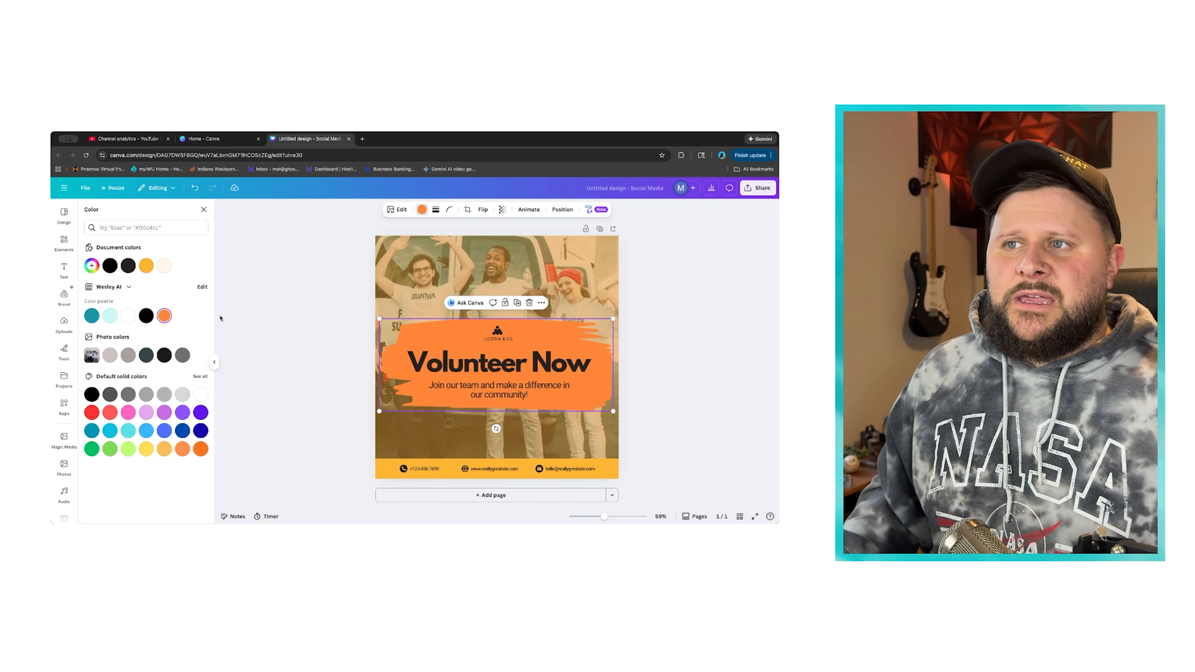
Try a thick solid black border on the cream brush-stroke shape and undo it
left_click(437, 210)
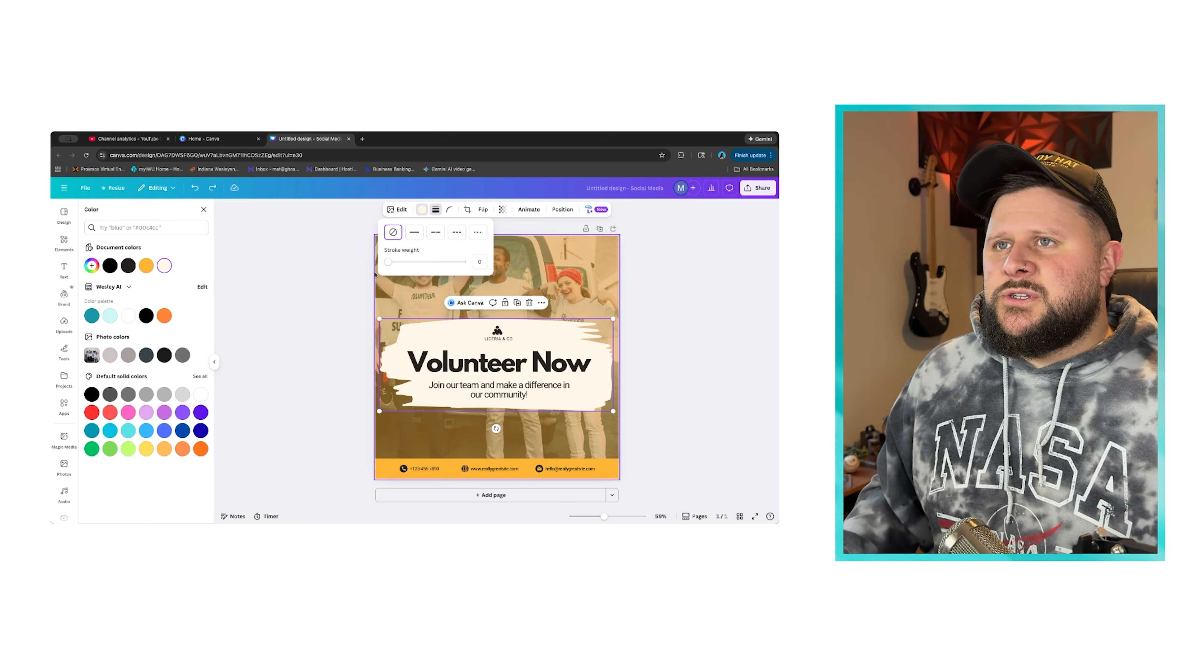
left_click_drag(387, 263, 414, 265)
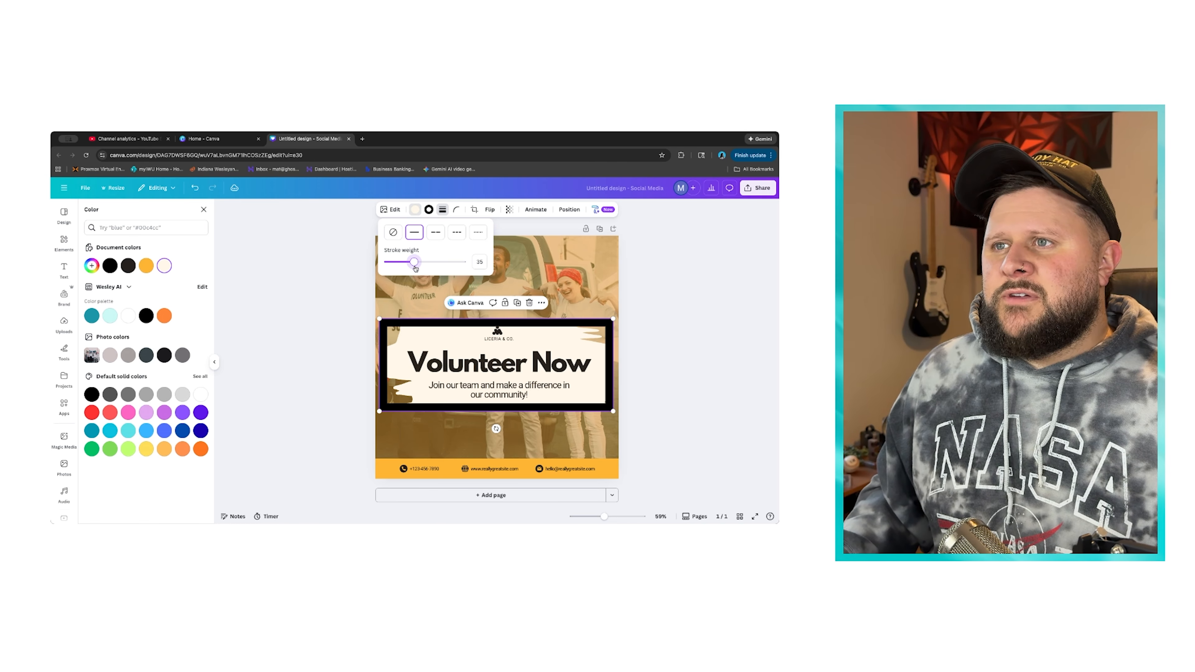
left_click(342, 321)
key("ctrl+z")
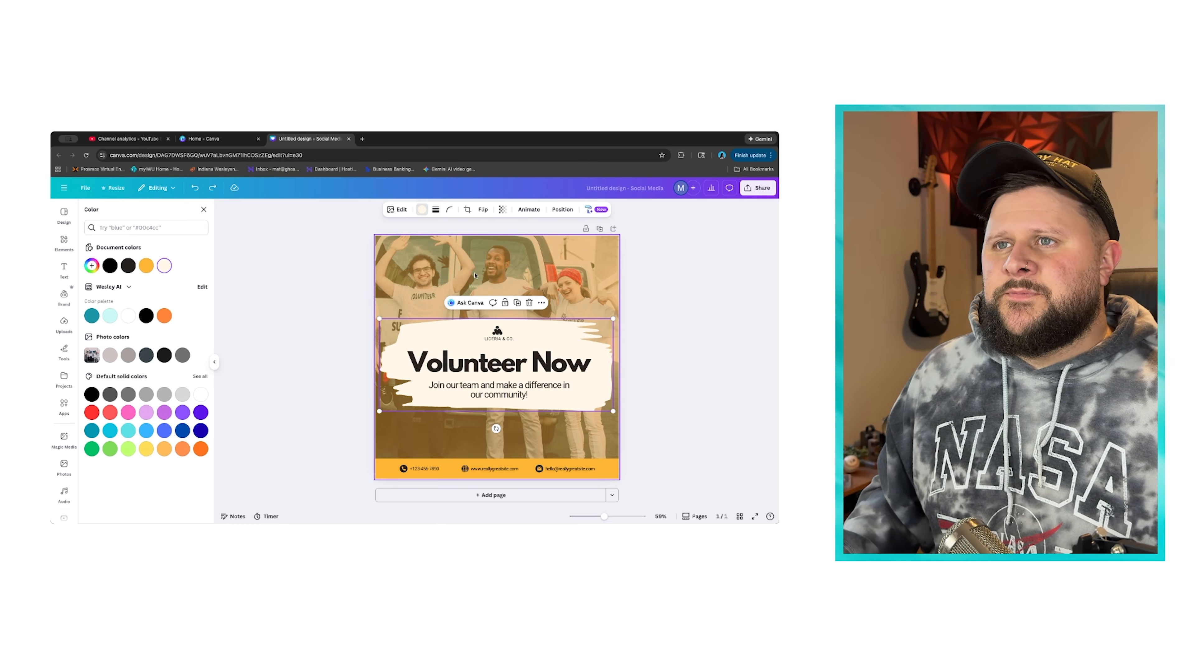
Test the corner rounding of the cream brush-stroke shape, returning it to 0, and try cropping the shape from its upper-left corner
left_click(449, 211)
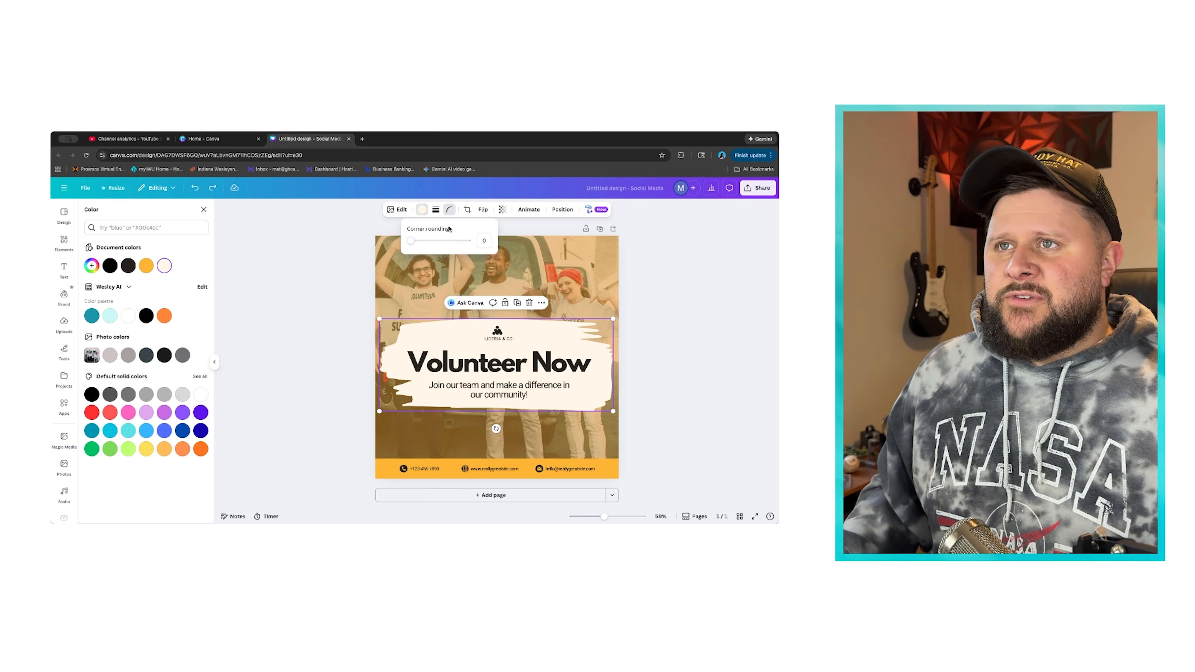
mouse_move(415, 242)
left_mouse_down()
mouse_move(469, 243)
mouse_move(411, 242)
left_mouse_up()
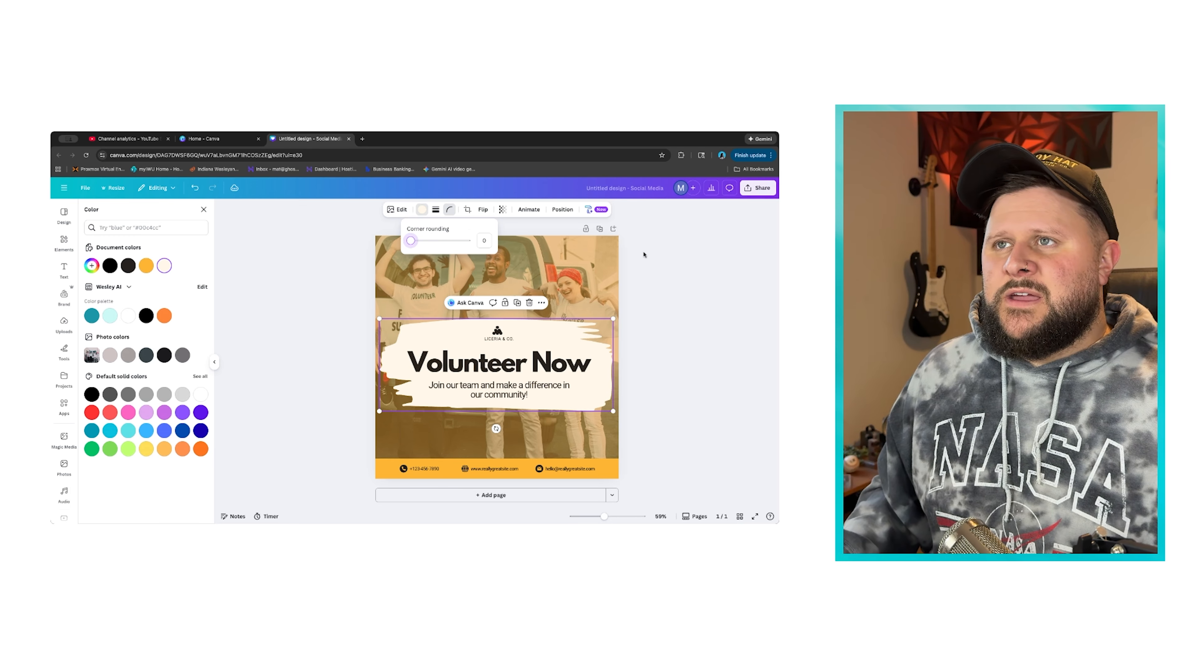
left_click(644, 255)
left_click(468, 209)
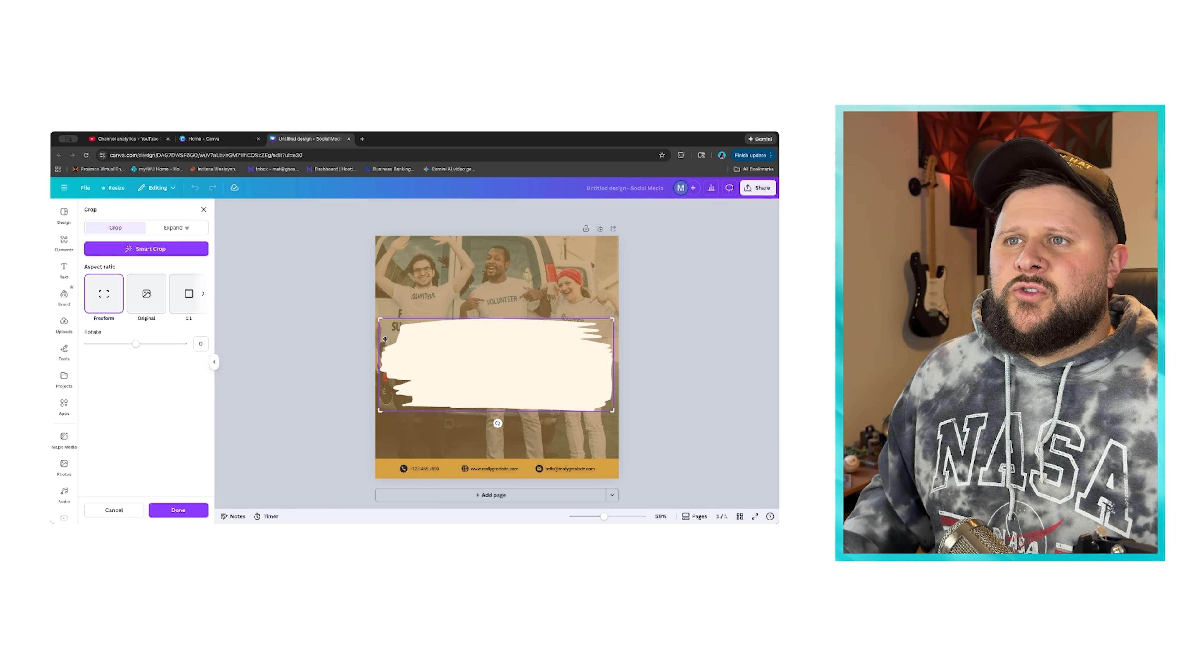
left_click_drag(383, 319, 450, 349)
key("Escape")
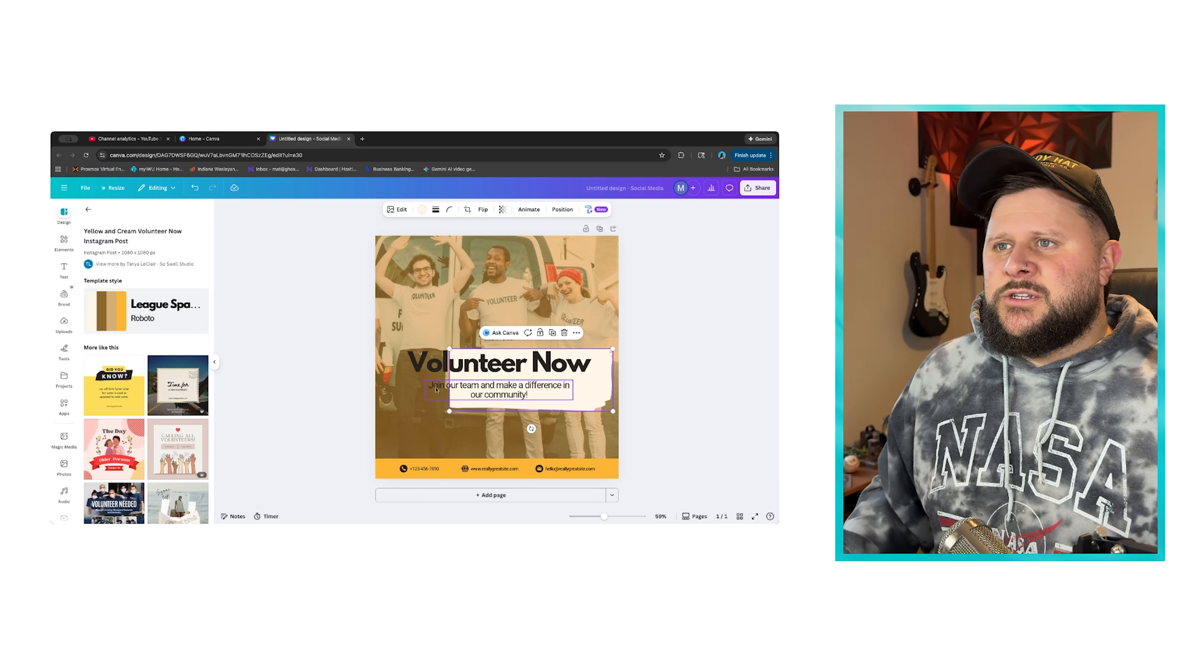
Try flipping the cream brush-stroke shape and back, and test its transparency
left_click(484, 210)
left_click(490, 245)
left_click(490, 245)
left_click(504, 211)
mouse_move(520, 244)
left_mouse_down()
mouse_move(488, 243)
mouse_move(521, 241)
left_mouse_up()
Examine the brush-stroke shape's animation and arrangement options and the page's full layer list
left_click(529, 210)
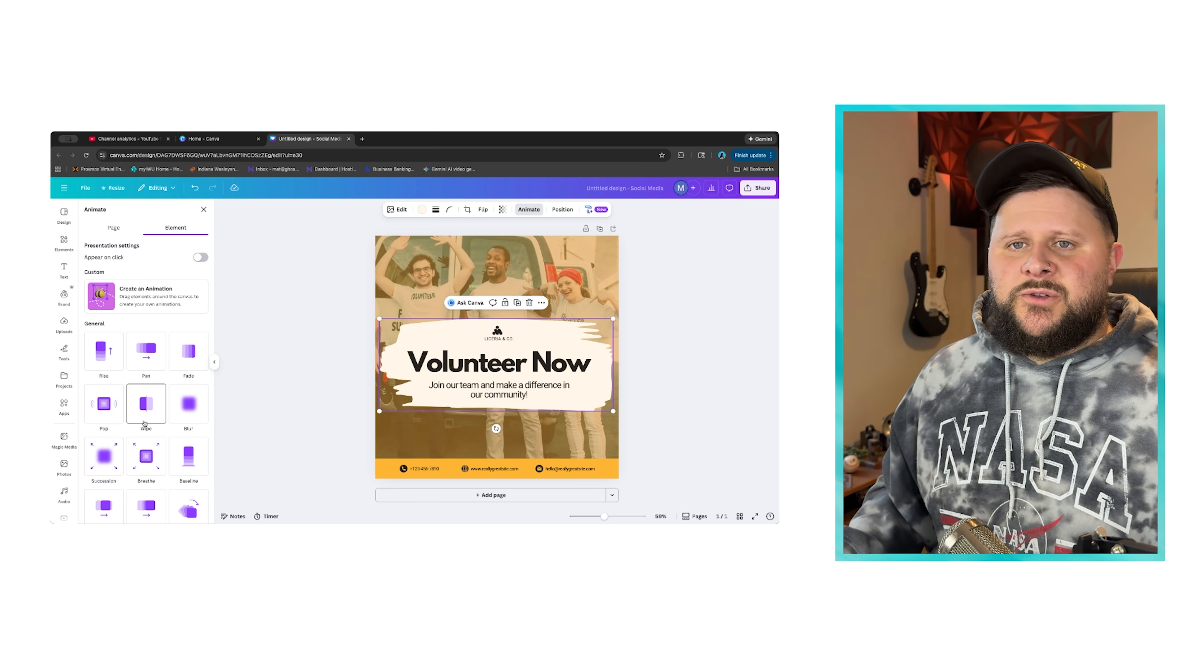
left_click(562, 210)
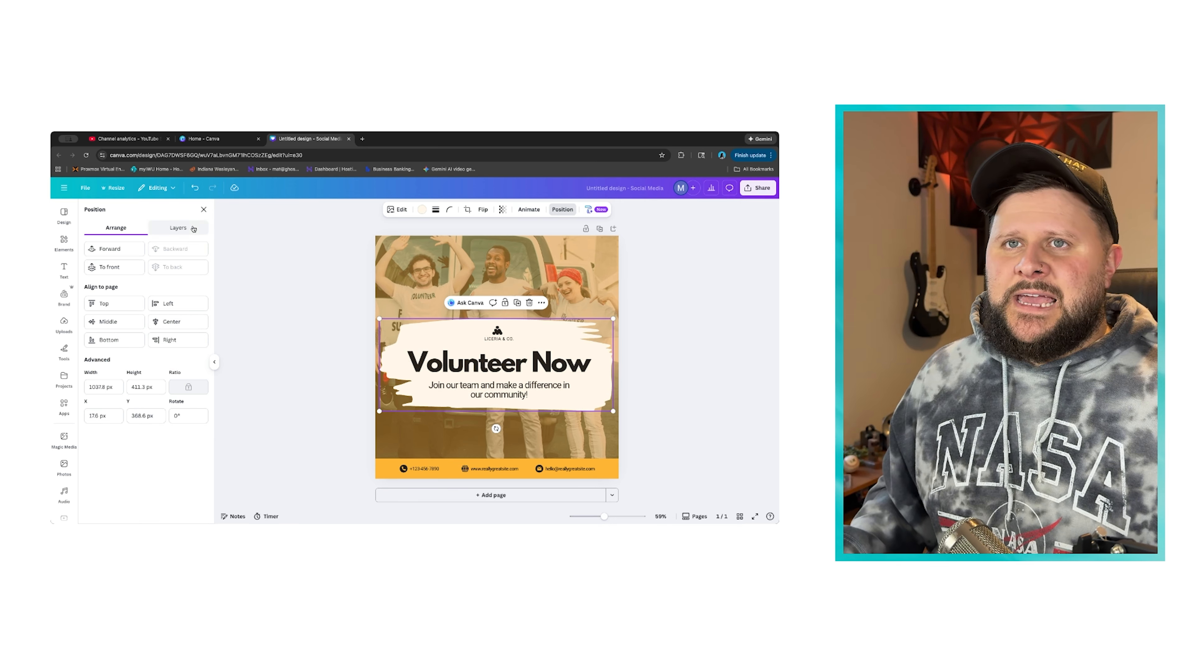
left_click(178, 228)
scroll(173, 426, "down", 2)
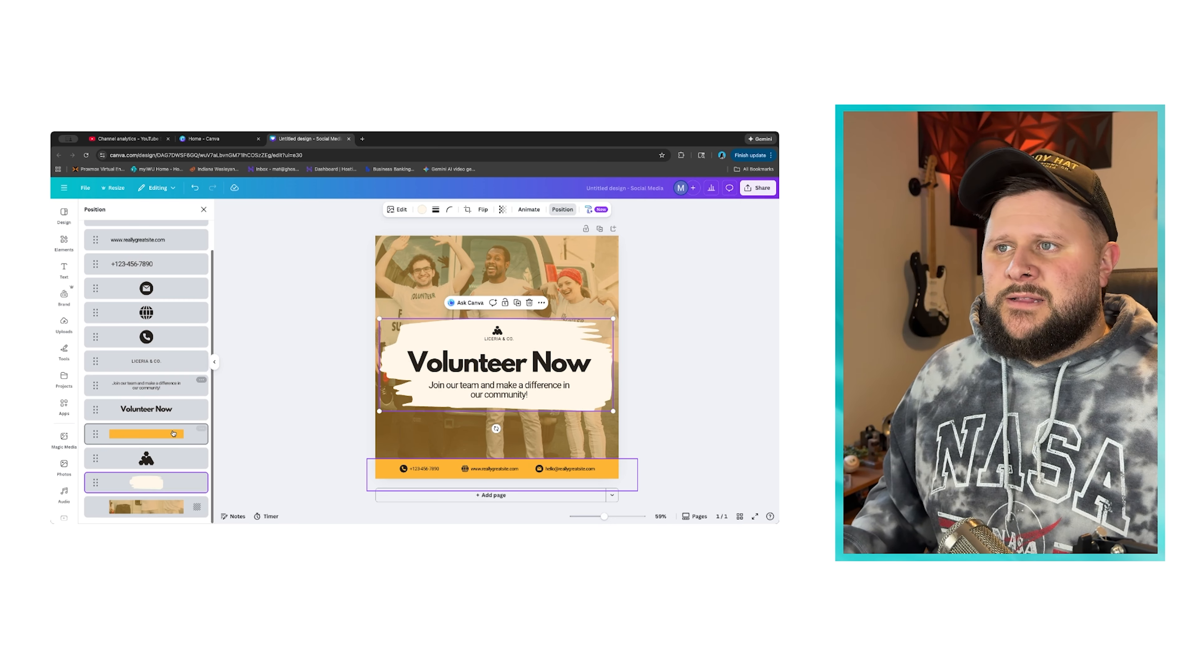
scroll(173, 422, "up", 2)
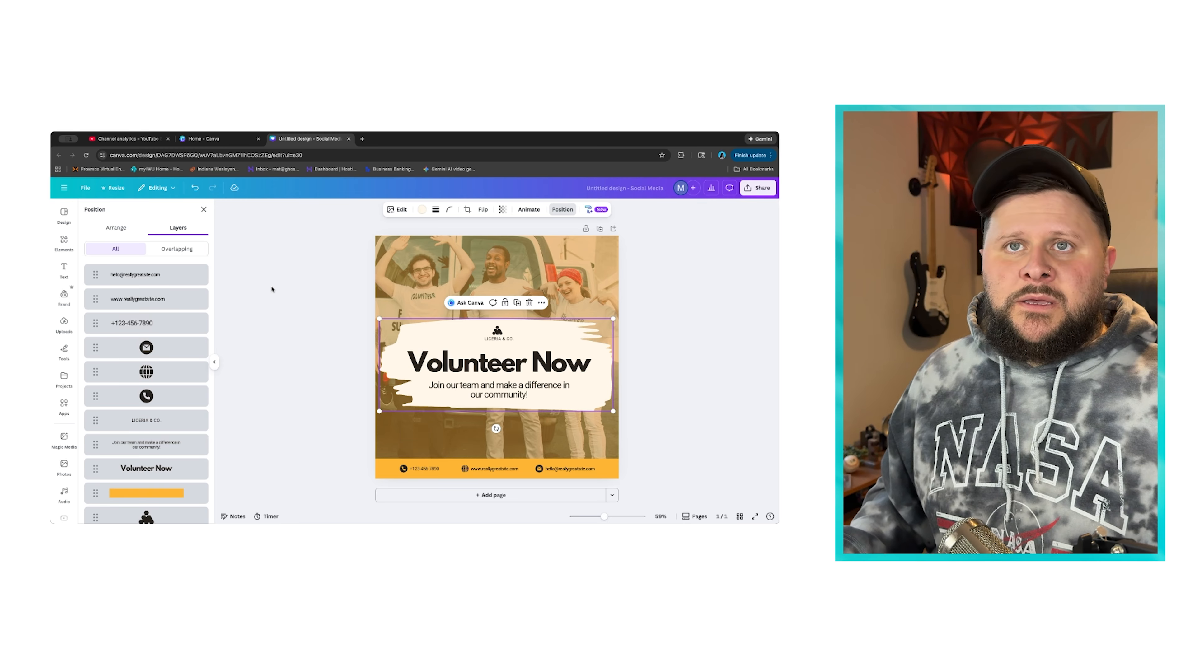
left_click(204, 209)
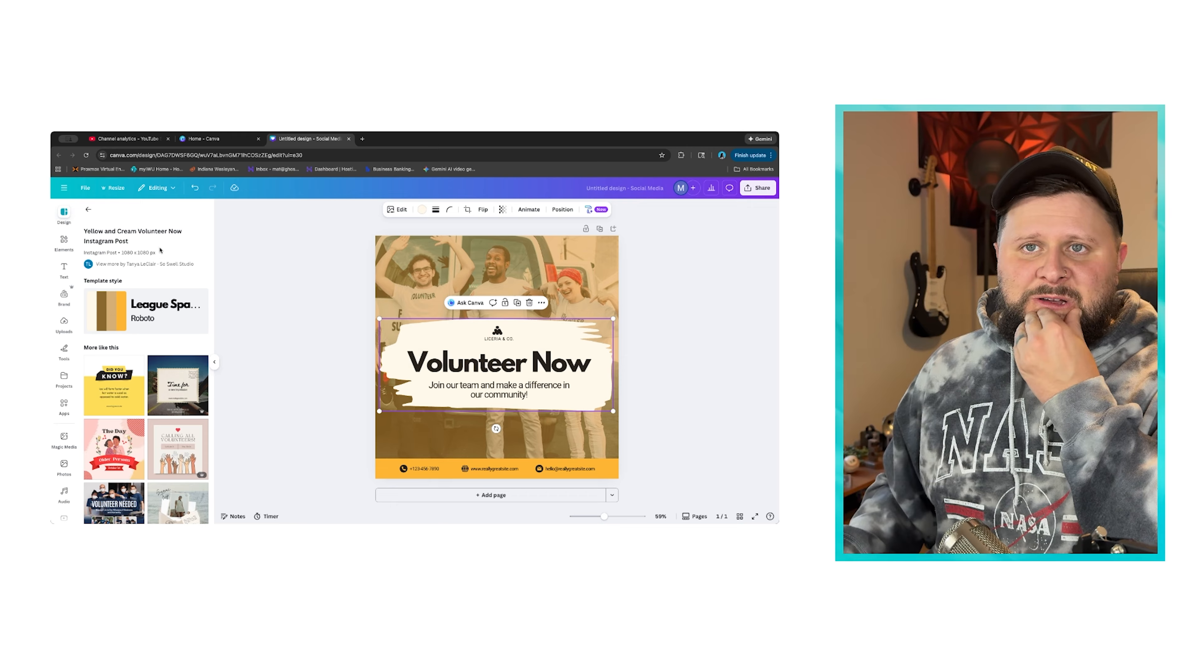
left_click(304, 330)
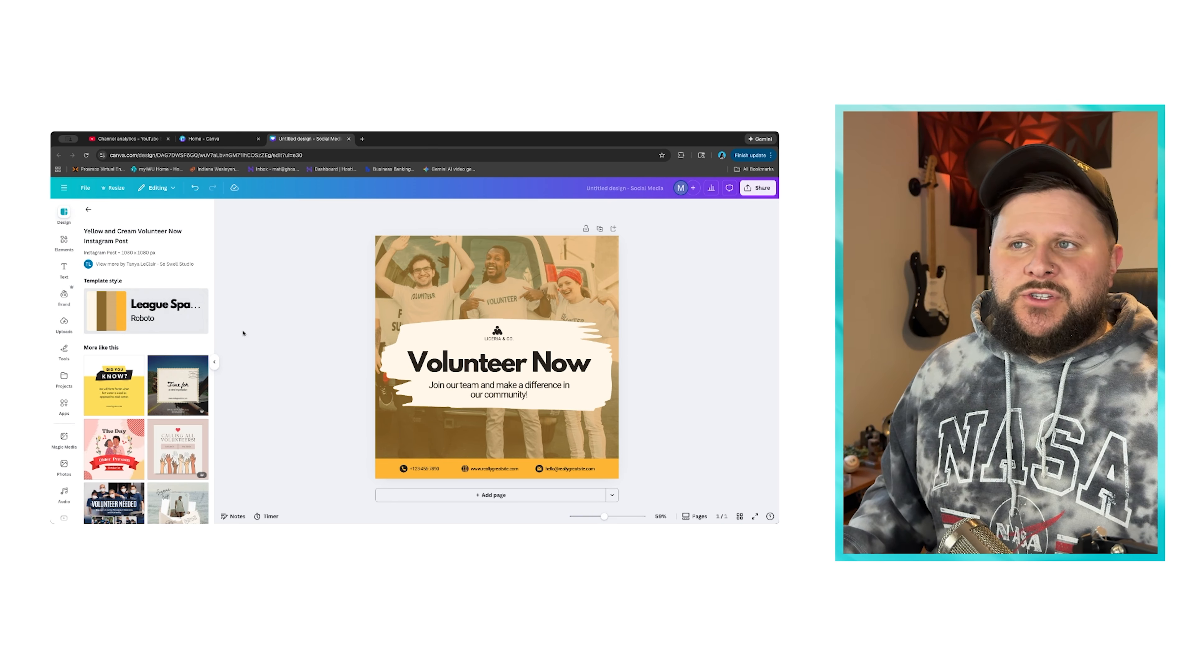
Apply the League Spartan and Roboto template style to the page and shuffle its colors until the footer bar is cream
left_click(181, 317)
left_click(182, 319)
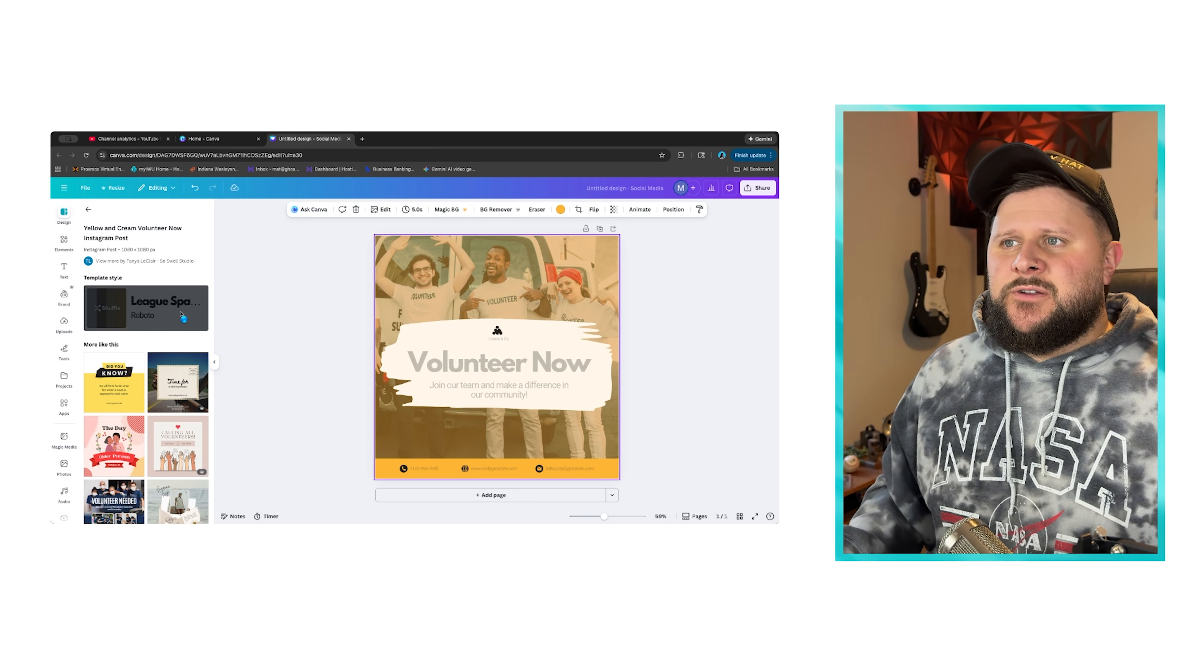
left_click(181, 315)
left_click(181, 315)
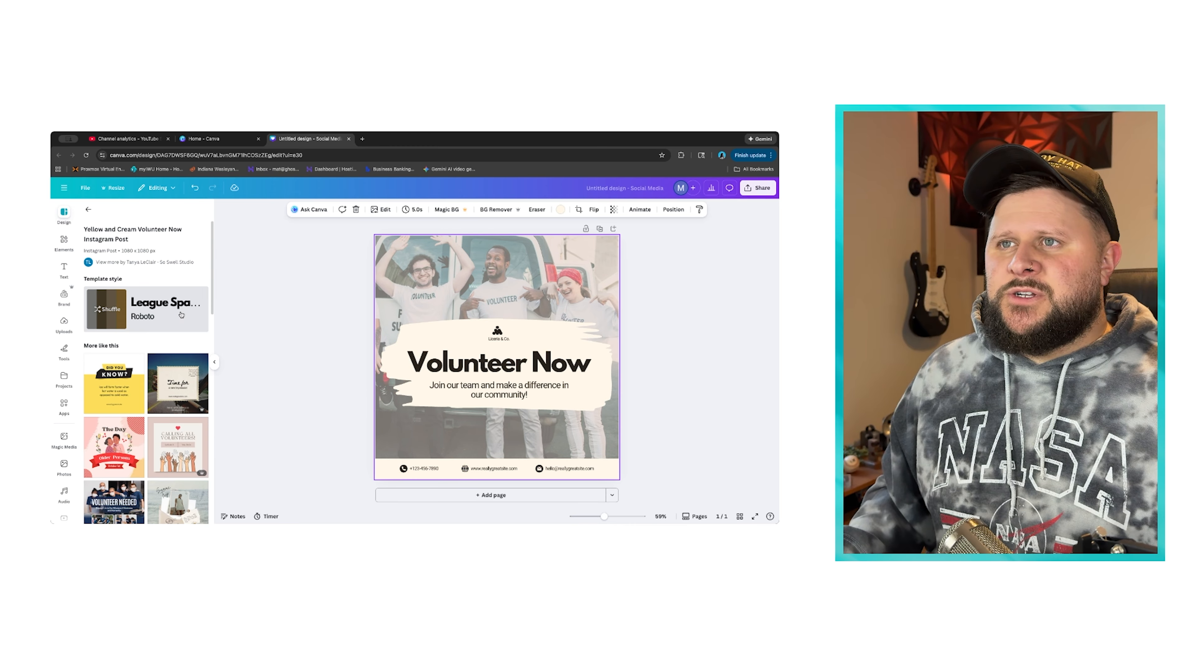
Search the elements library for "Praying hands" and look through the graphics, photos and videos
left_click(66, 243)
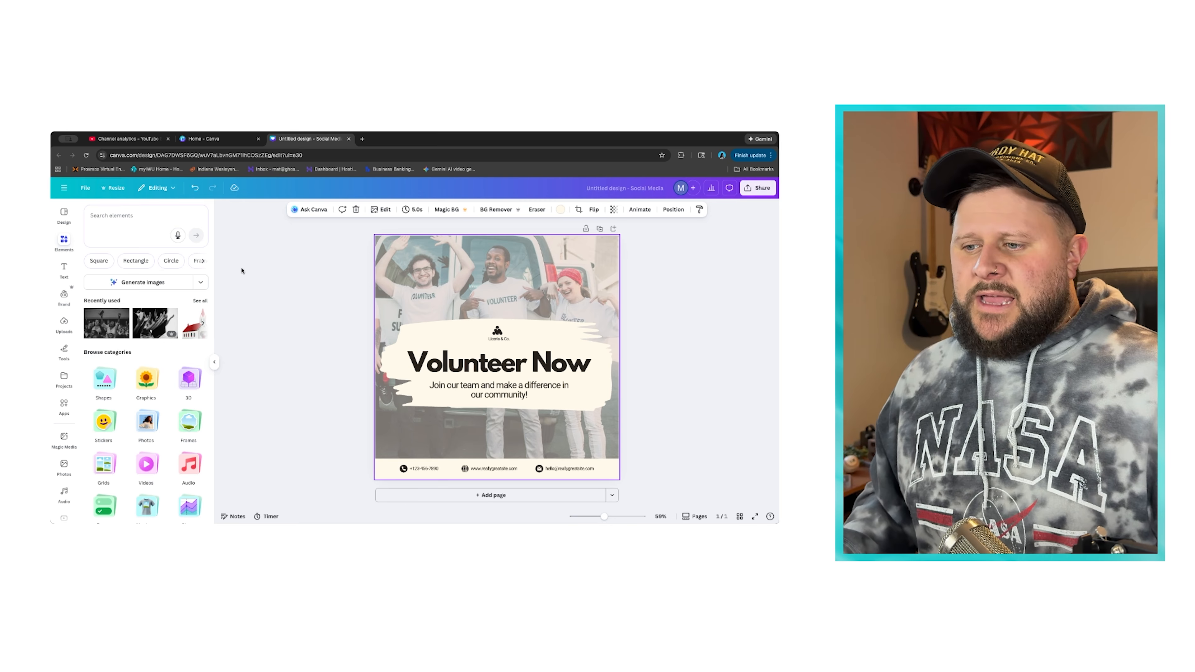
left_click(130, 218)
type("Praying hands")
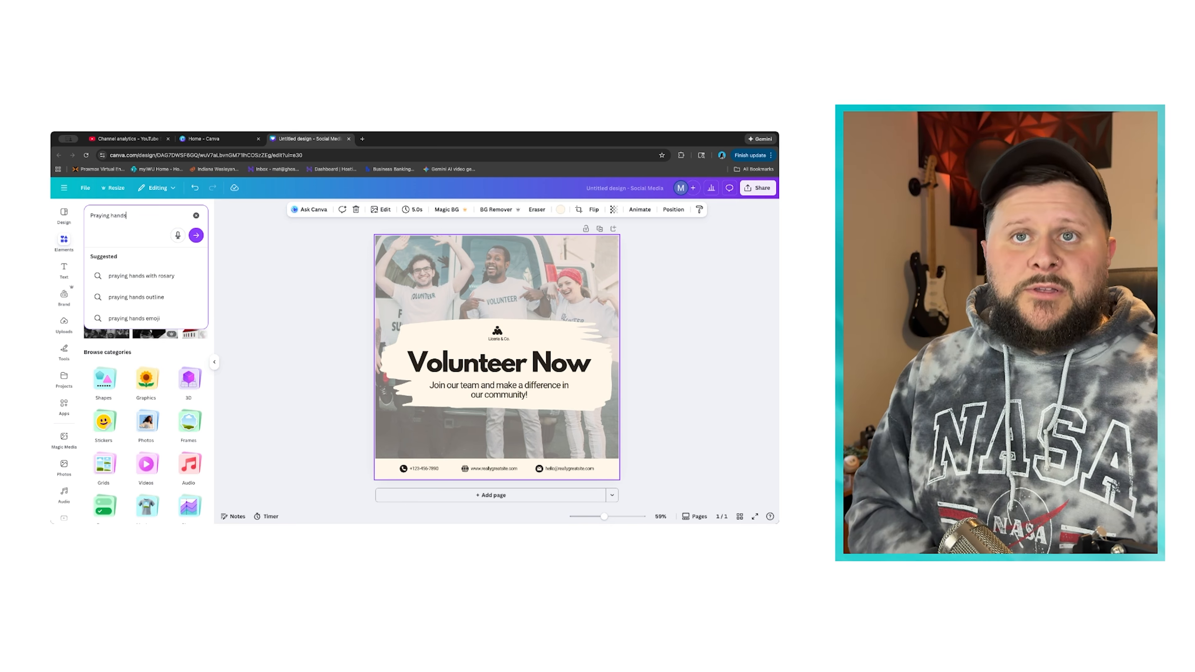
key("Return")
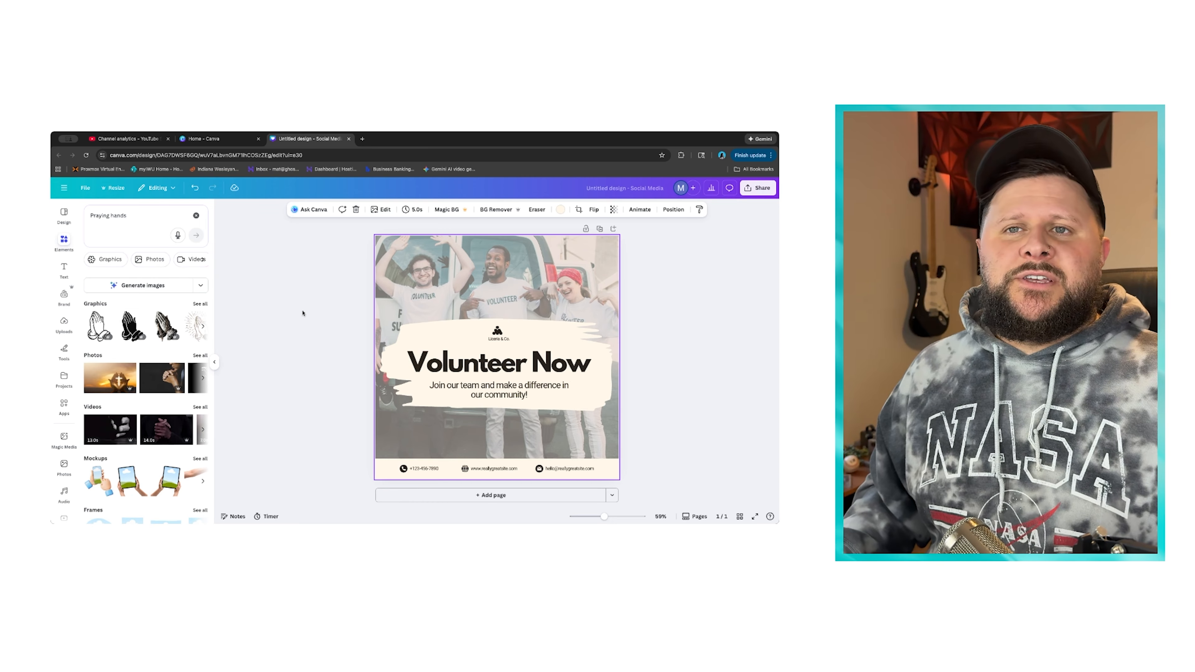
scroll(179, 405, "down", 1)
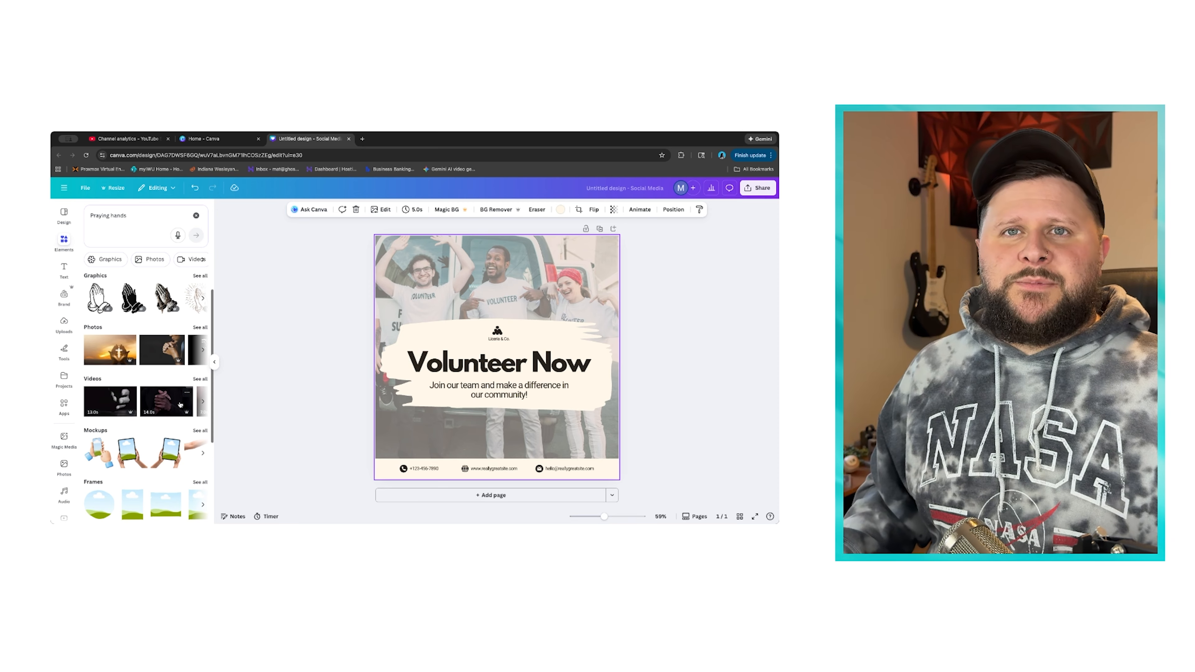
Try a black-and-white praying-hands photo from the search results as the page background, and undo it
scroll(135, 296, "up", 1)
scroll(183, 324, "right", 3)
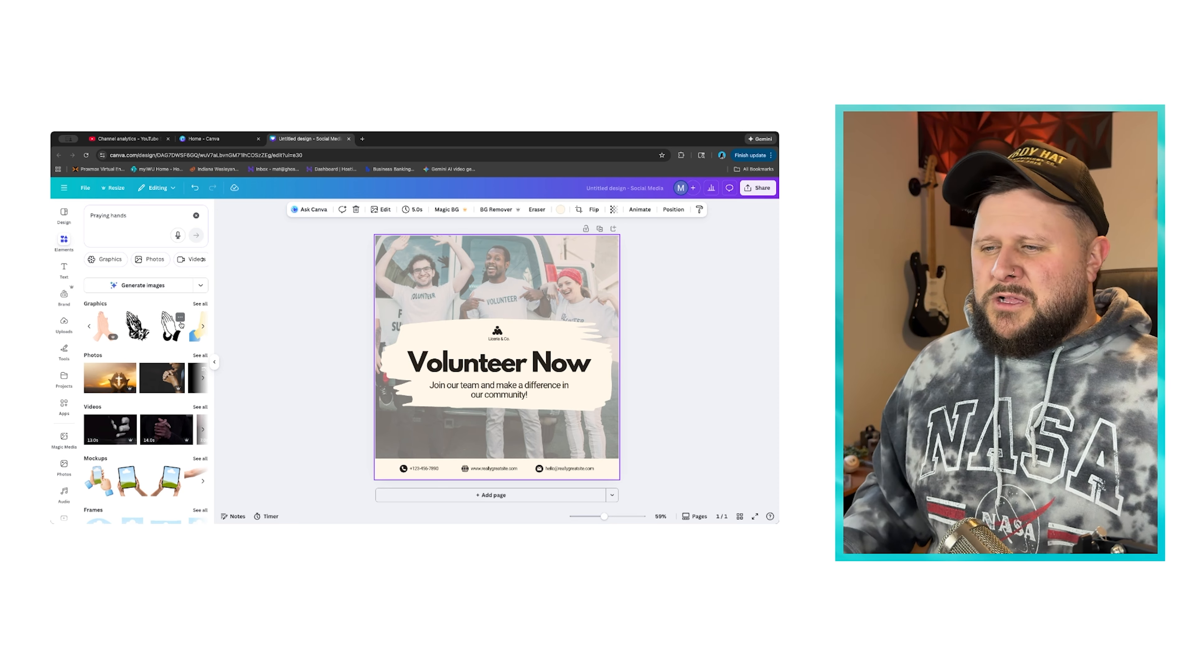
scroll(142, 329, "down", 1)
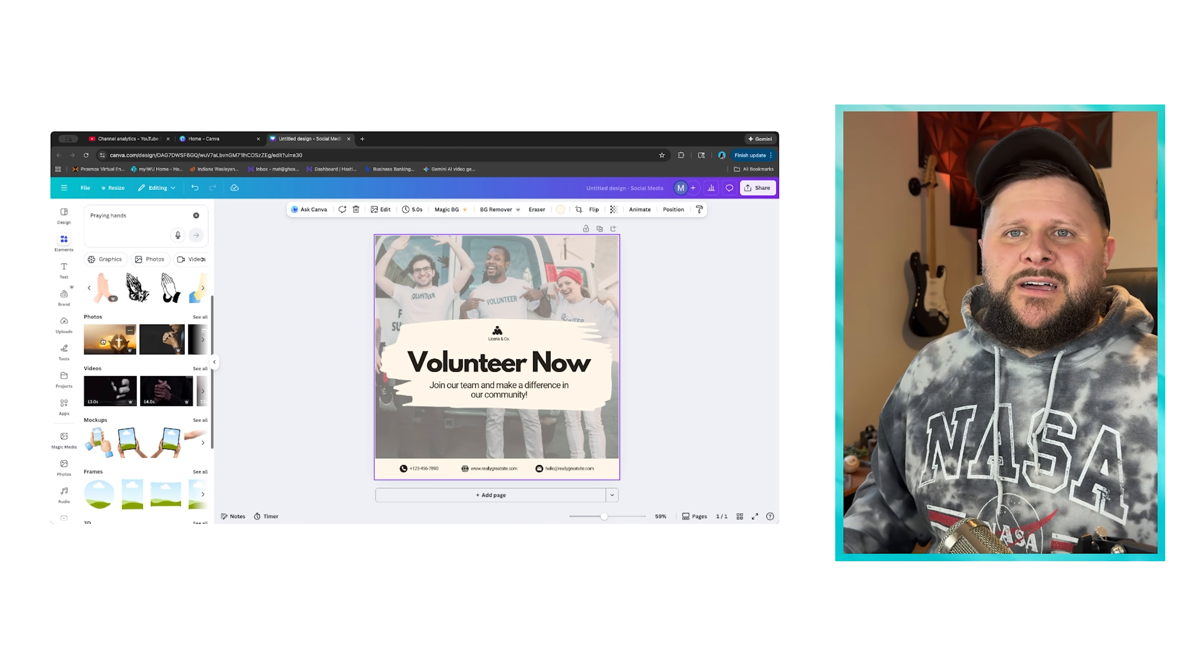
scroll(165, 341, "right", 3)
scroll(165, 341, "right", 2)
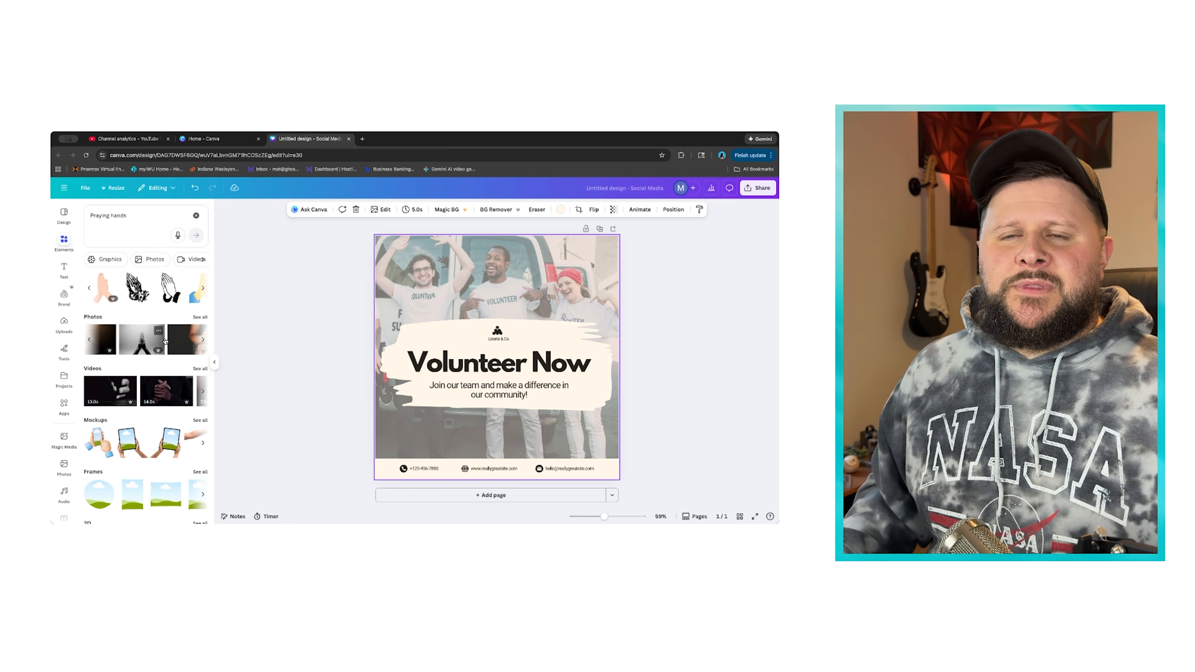
left_click_drag(136, 341, 393, 287)
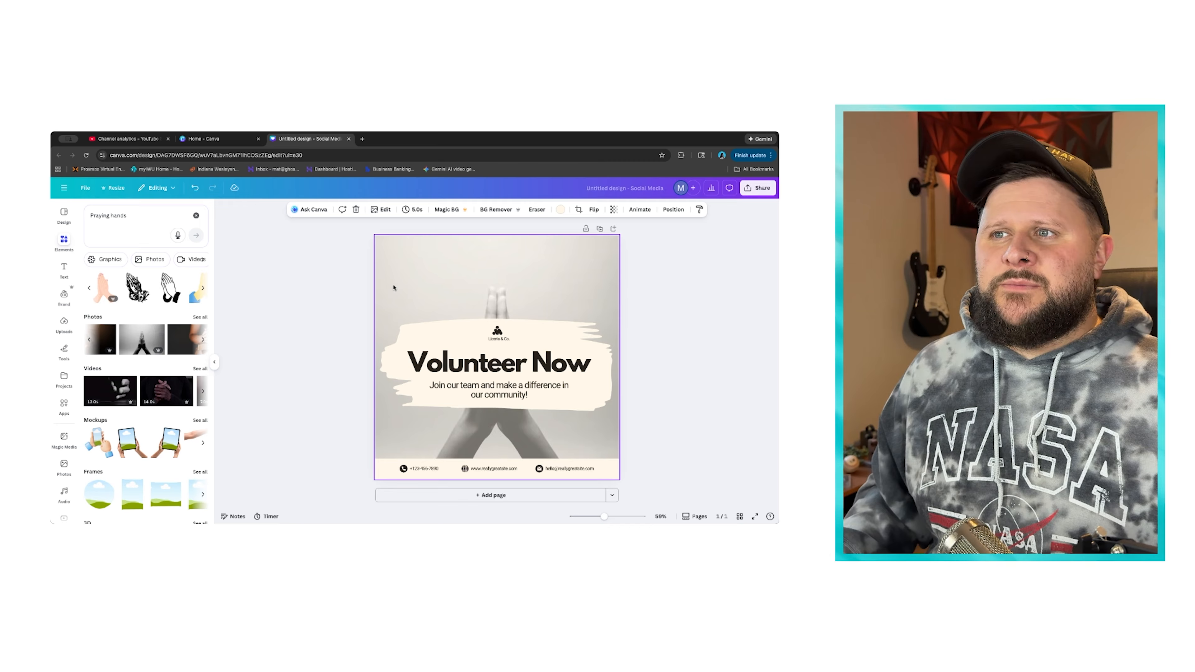
key("ctrl+z")
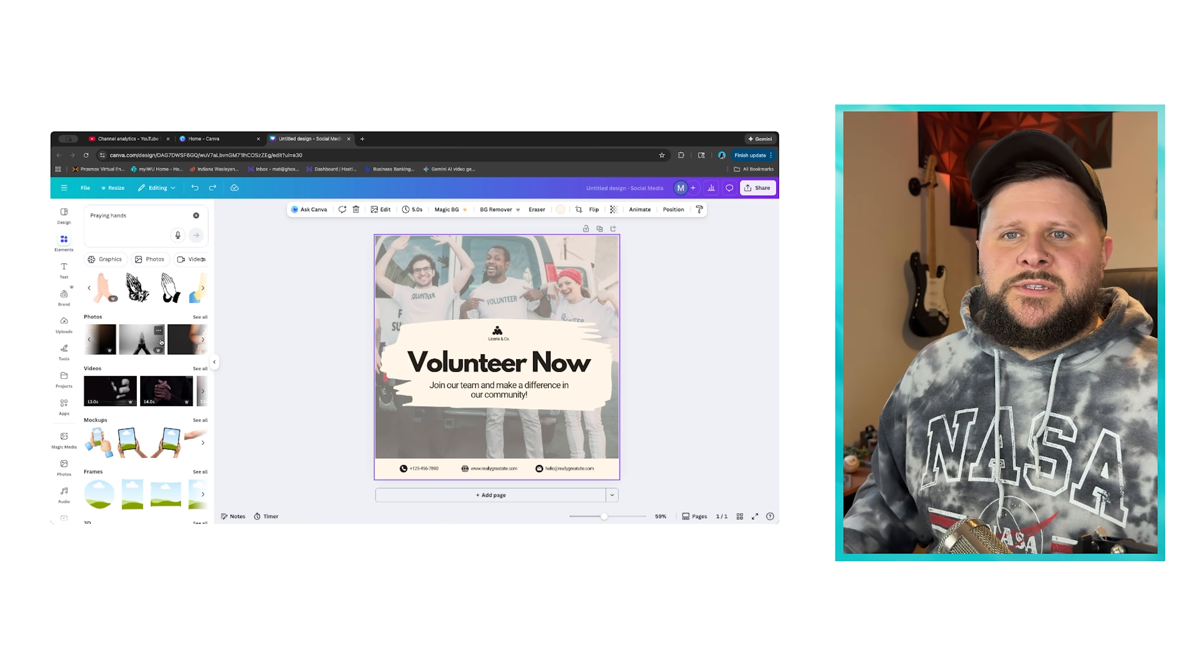
Try placing a different praying-hands photo from the results over the page, and undo the placement
scroll(161, 343, "right", 2)
scroll(156, 344, "right", 3)
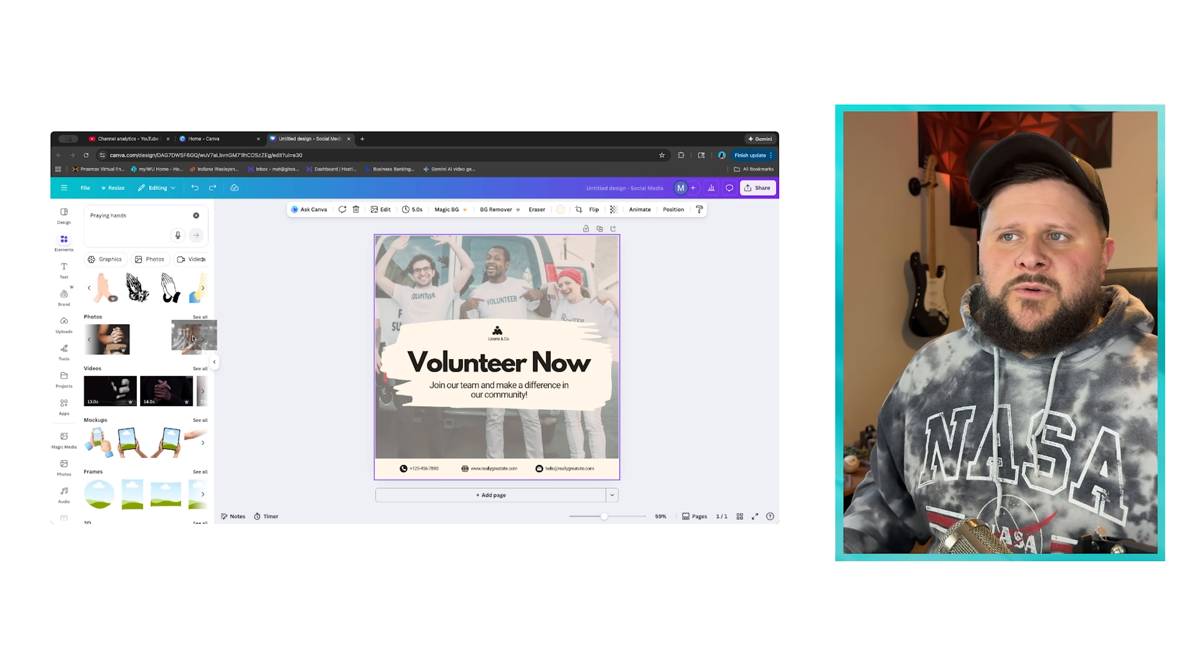
left_click(156, 344)
left_click_drag(433, 316, 400, 357)
key("ctrl+z")
Try the first praying-hands video as the page background, and undo it
scroll(141, 358, "down", 1)
left_click_drag(110, 343, 423, 306)
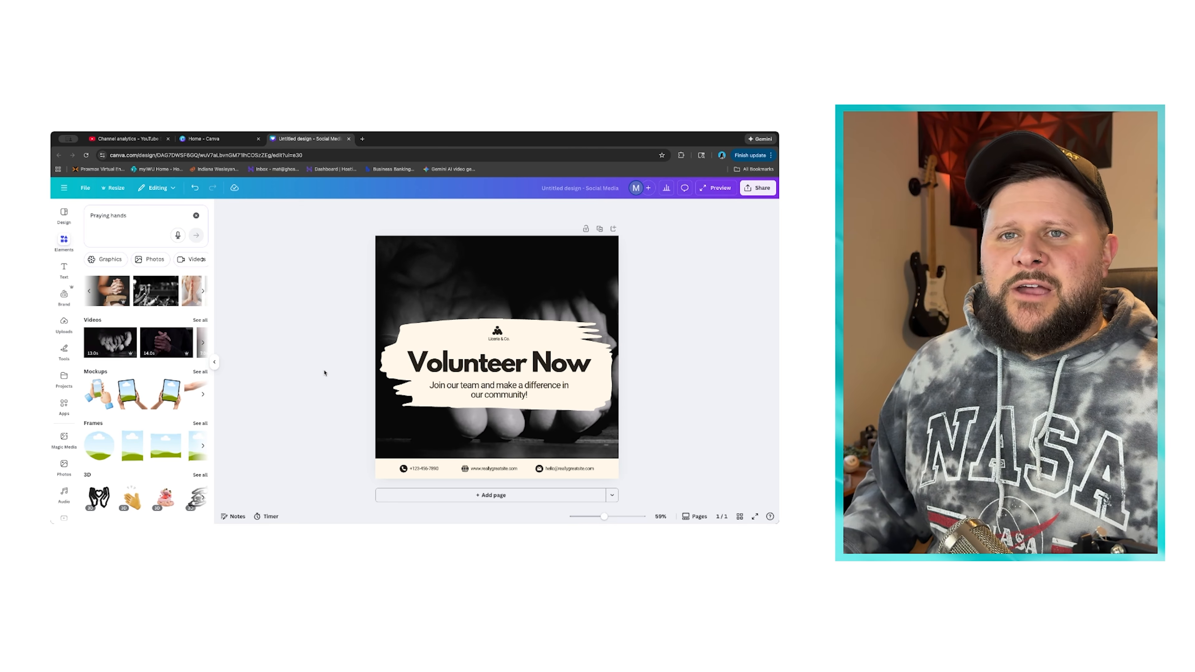
key("ctrl+z")
Try a phone-in-hand mockup over the volunteers, filling its screen with the clasped-hands photo and adjusting the image's position and size
scroll(98, 357, "down", 1)
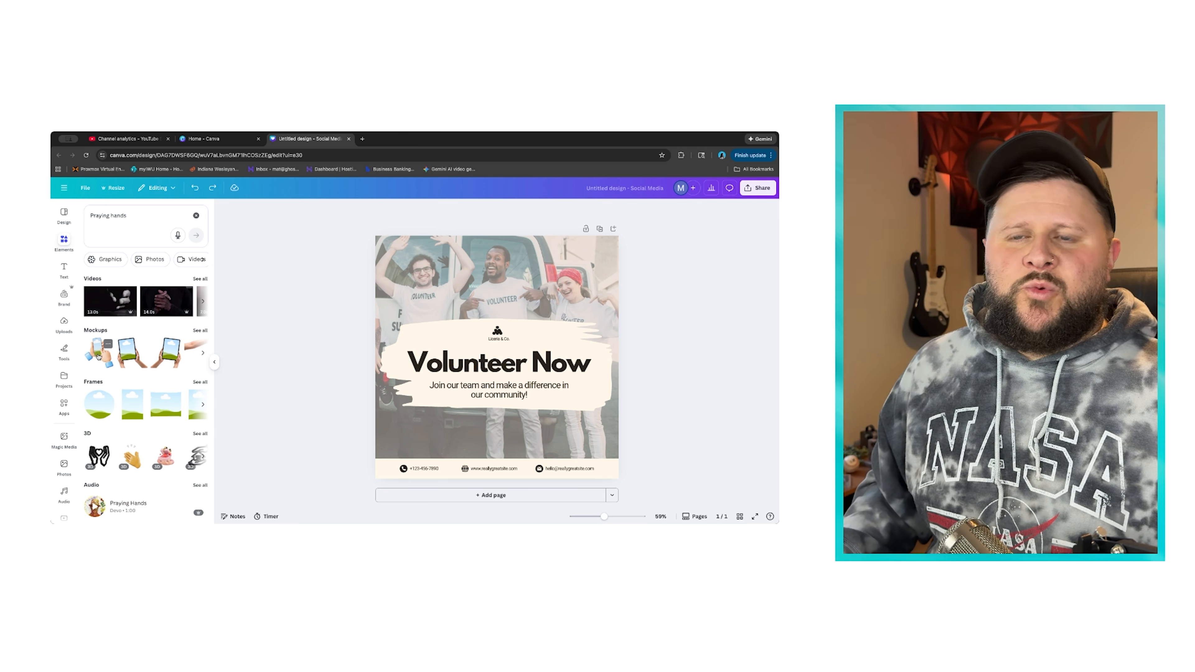
left_click_drag(100, 353, 497, 280)
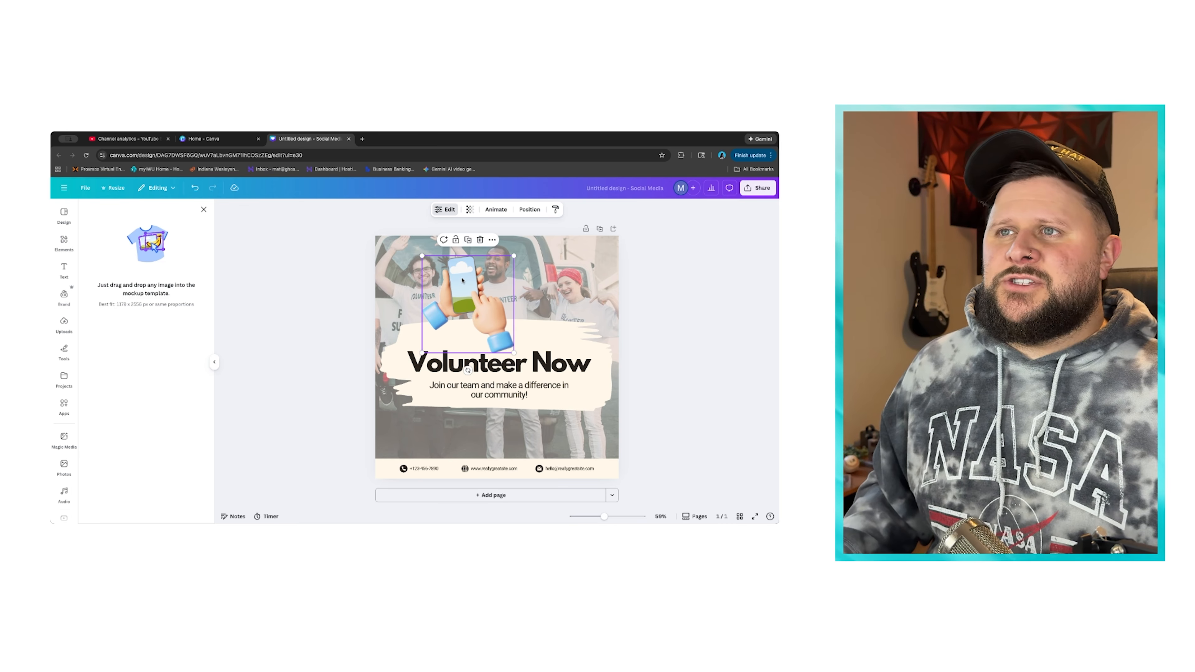
left_click(65, 249)
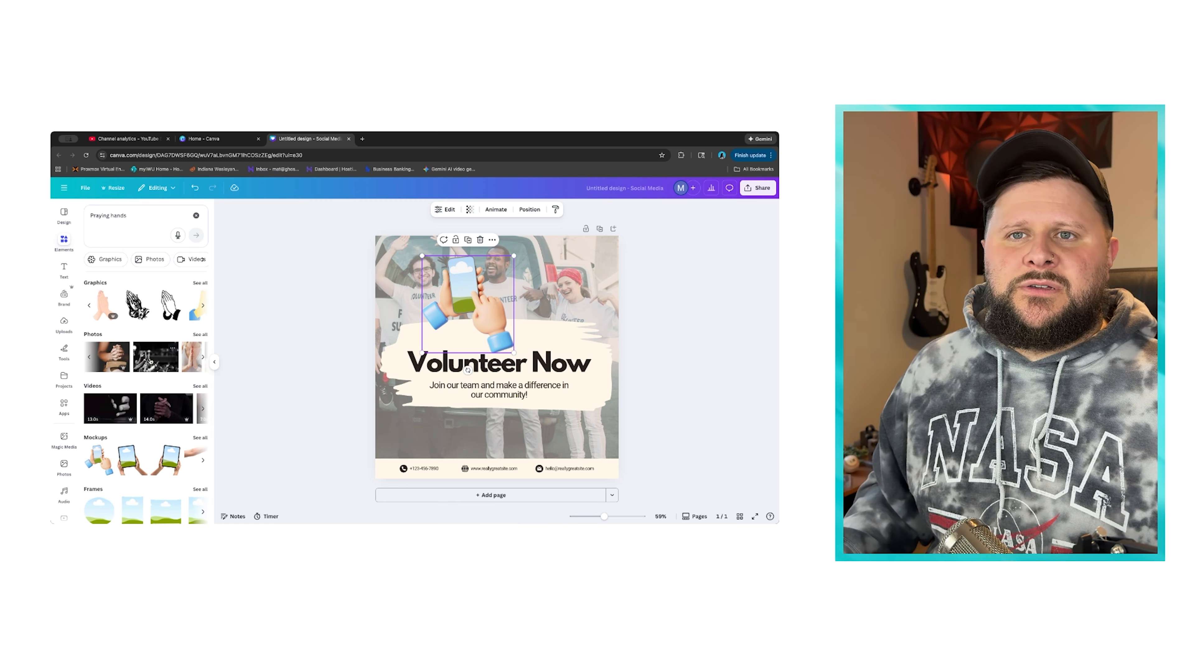
left_click_drag(116, 365, 466, 300)
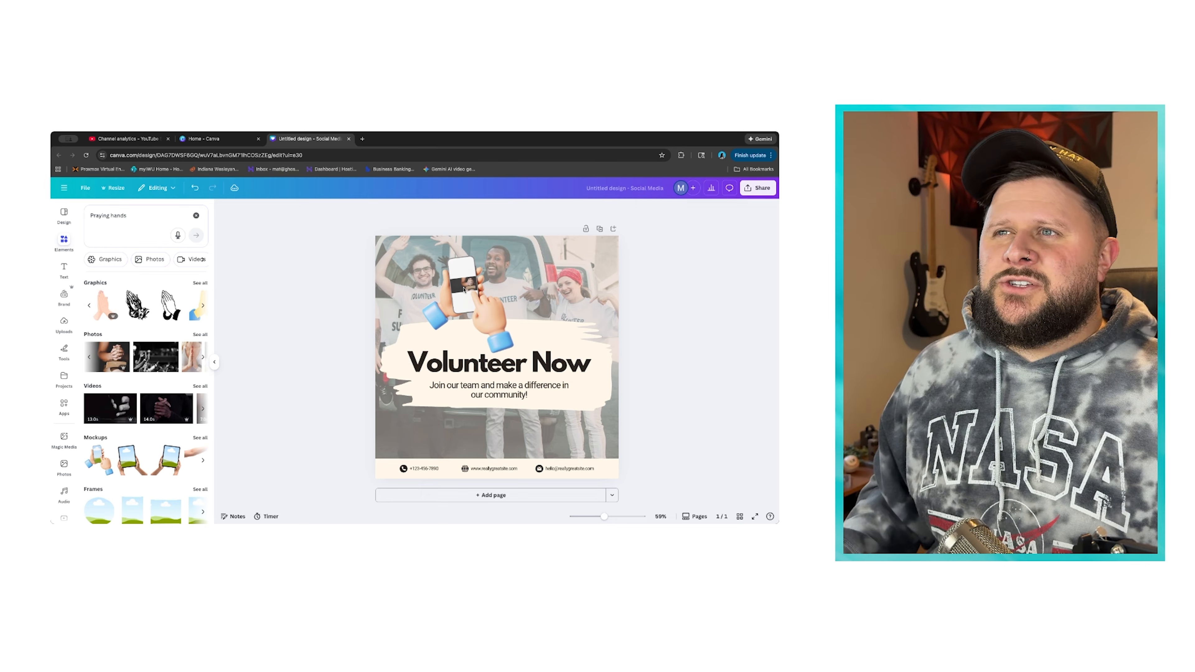
left_click(464, 290)
left_click_drag(135, 258, 102, 240)
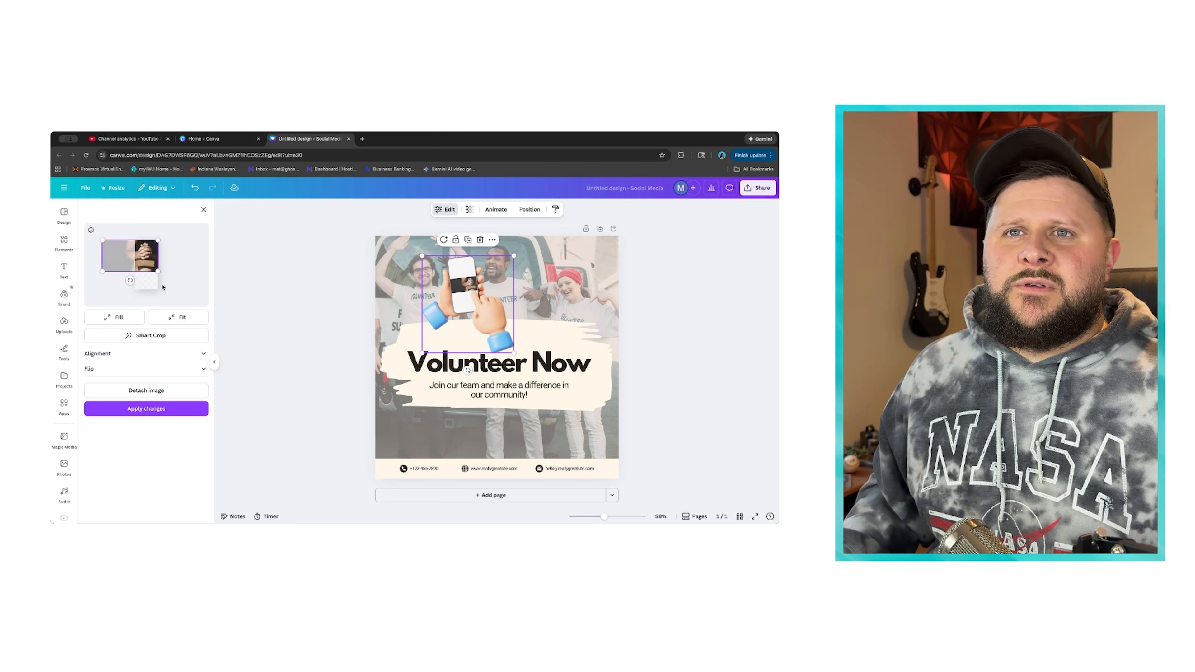
mouse_move(157, 272)
left_mouse_down()
mouse_move(189, 293)
mouse_move(156, 281)
left_mouse_up()
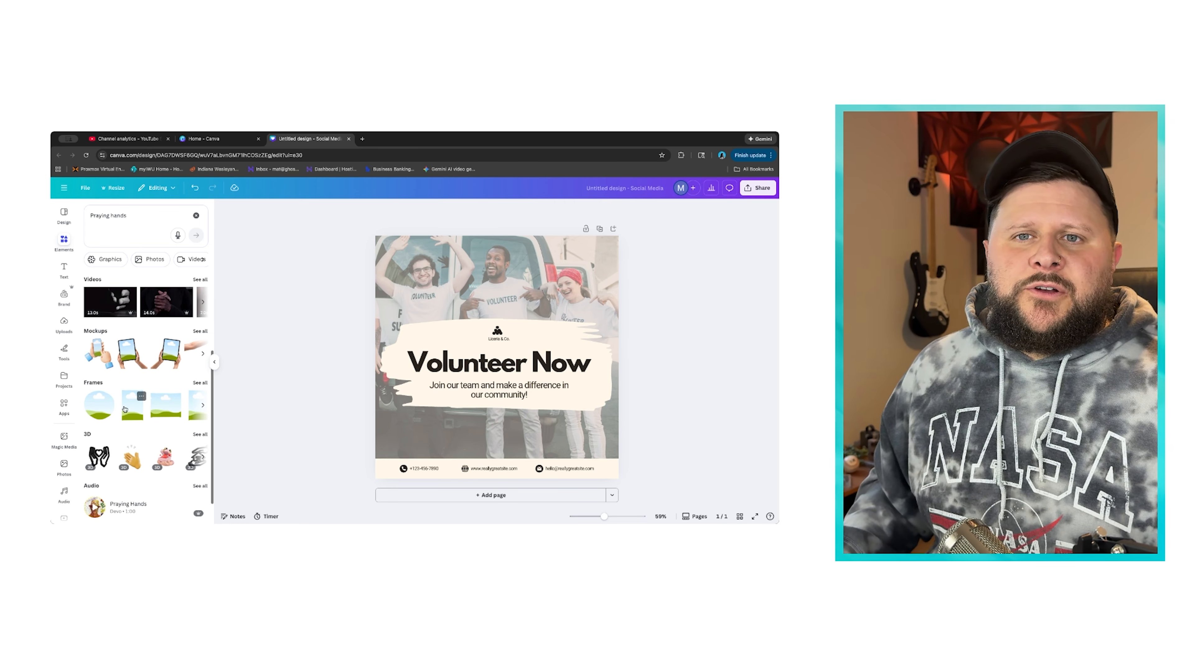
Try a circle frame over the volunteers filled with the black-and-white raised-hands photo, and undo both the fill and the frame
scroll(163, 393, "down", 2)
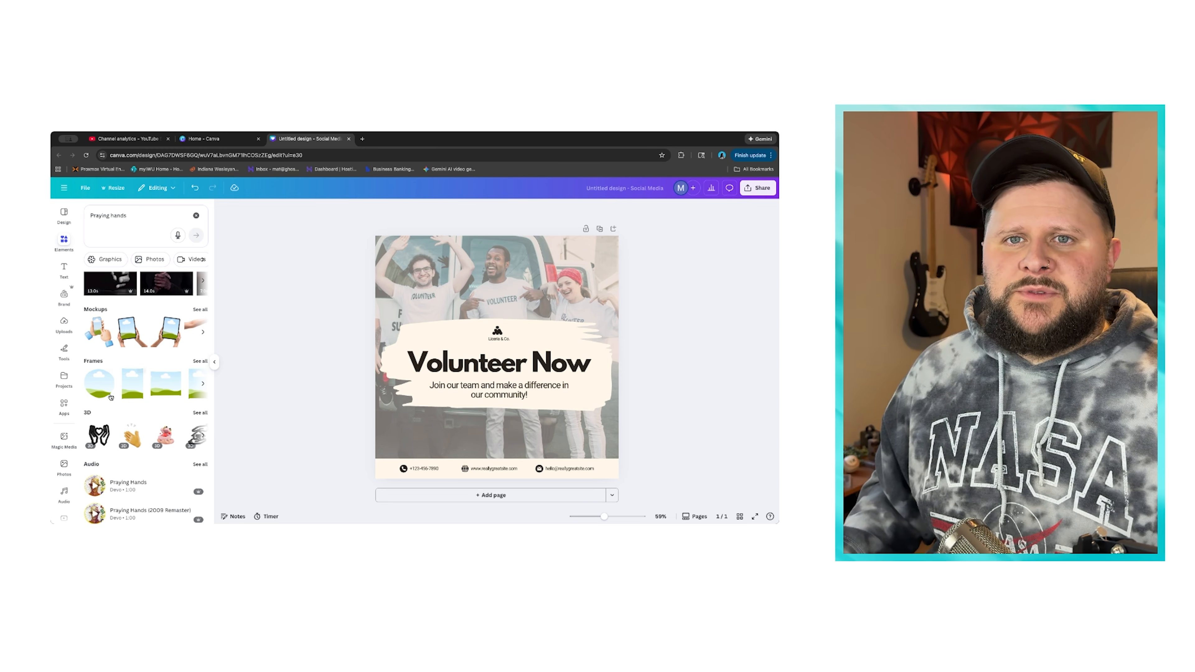
left_click(99, 384)
left_click_drag(456, 325, 418, 268)
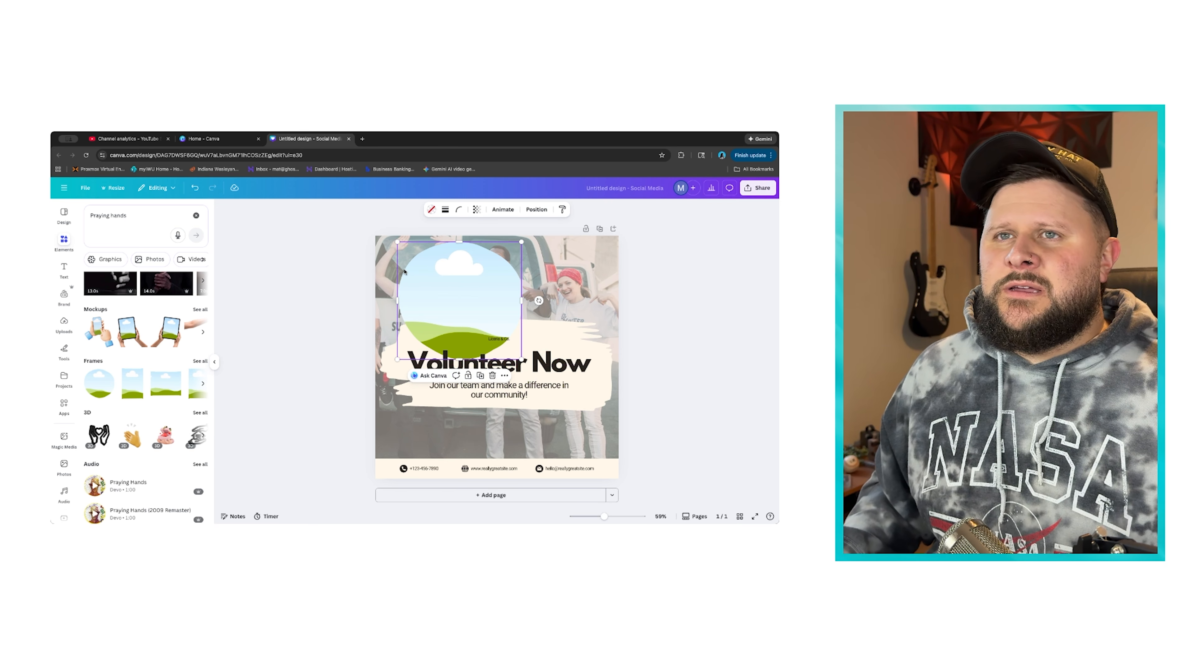
scroll(135, 292, "up", 2)
left_click_drag(155, 294, 514, 304)
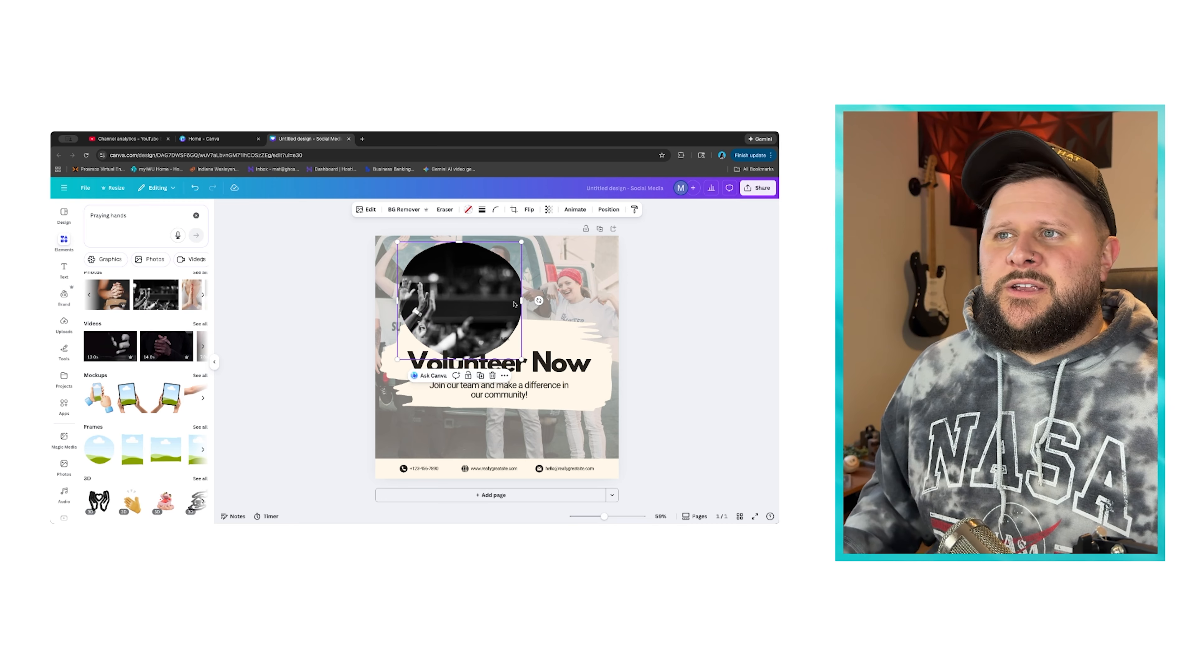
left_click(680, 307)
key("ctrl+z")
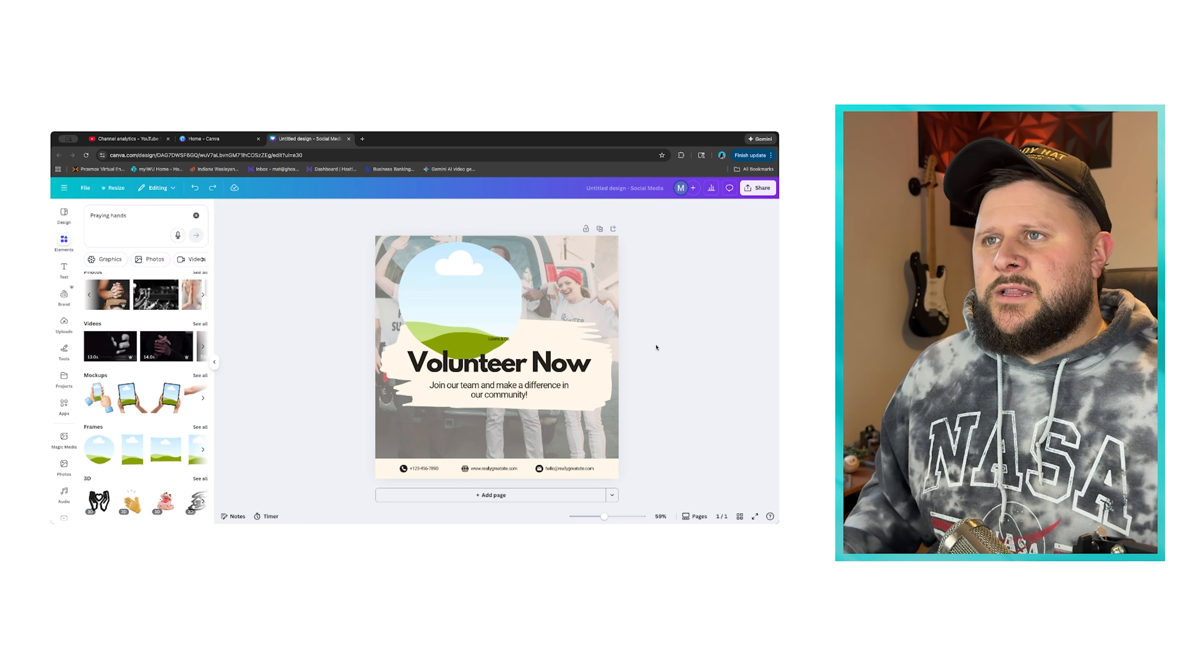
key("ctrl+z")
Try adding the 3D praying-hands element from the search results, reposition it on the page, and delete it
scroll(141, 400, "down", 3)
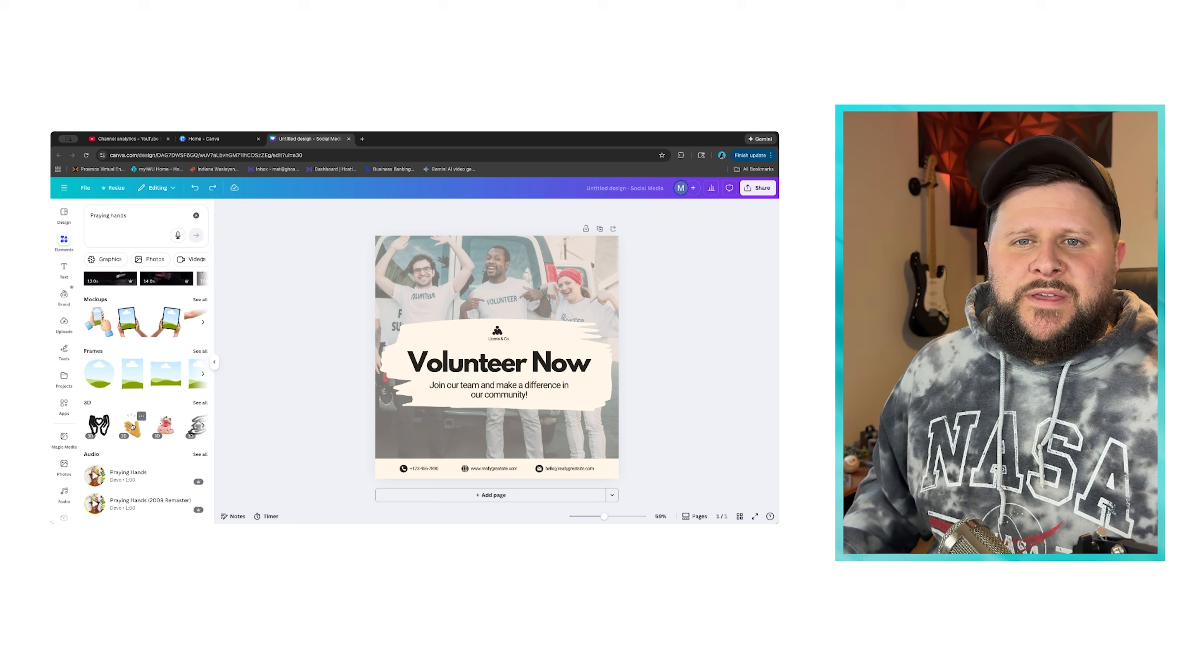
scroll(159, 434, "right", 5)
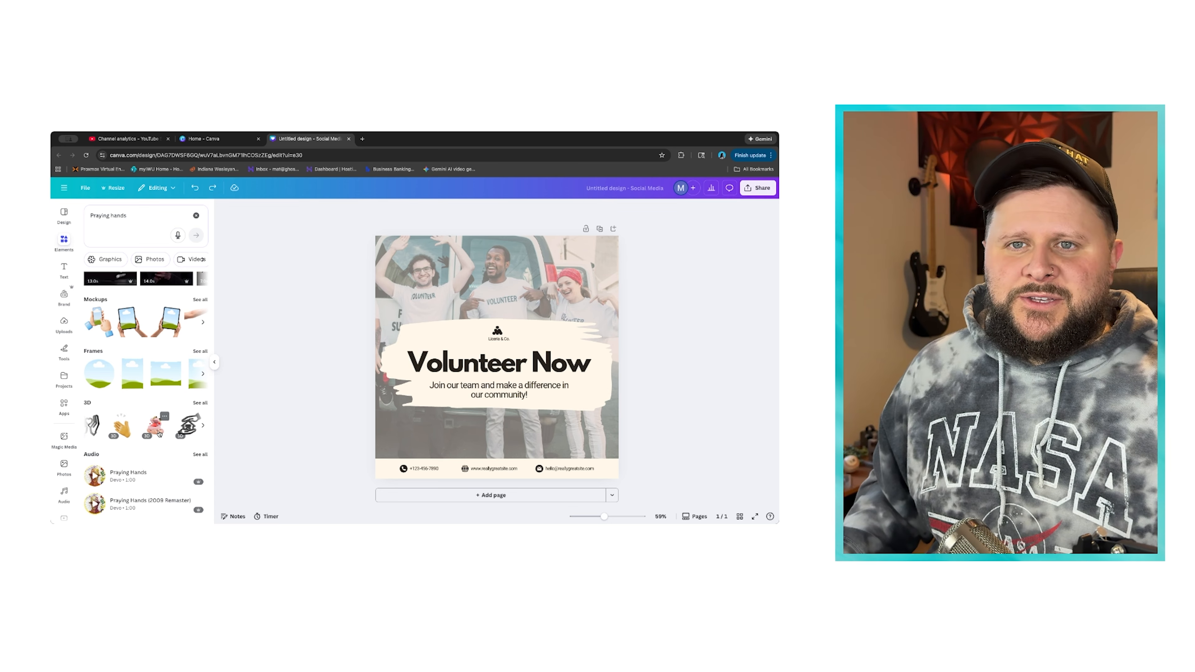
scroll(159, 434, "left", 3)
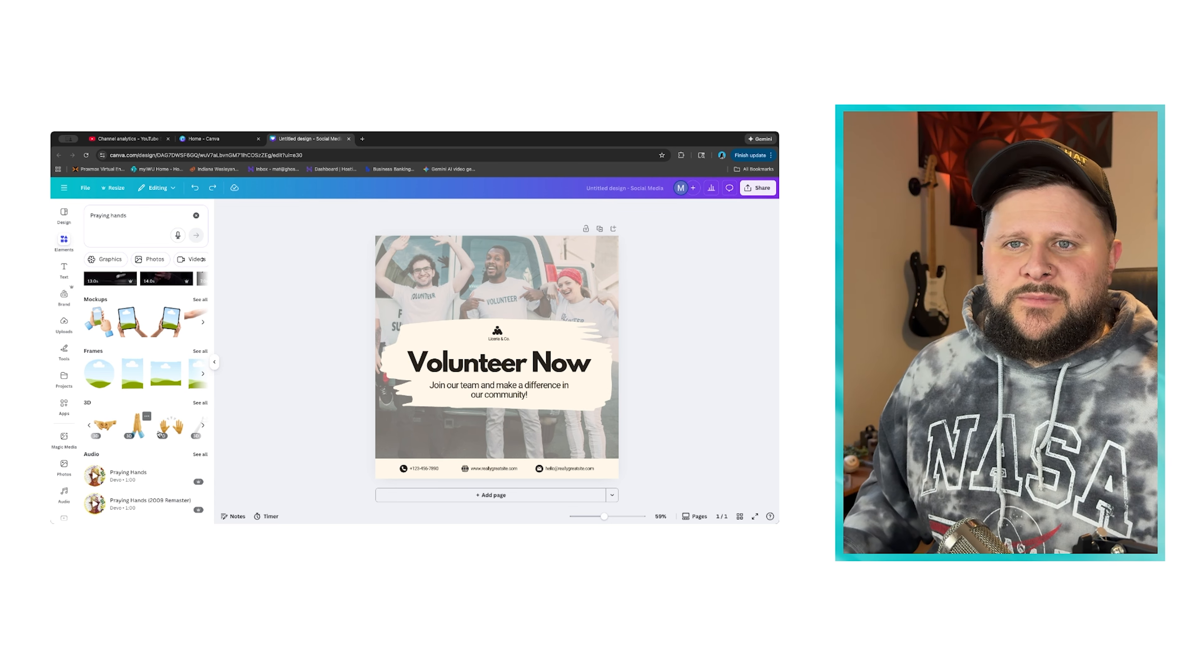
left_click(136, 430)
left_click_drag(517, 348, 431, 344)
key("Delete")
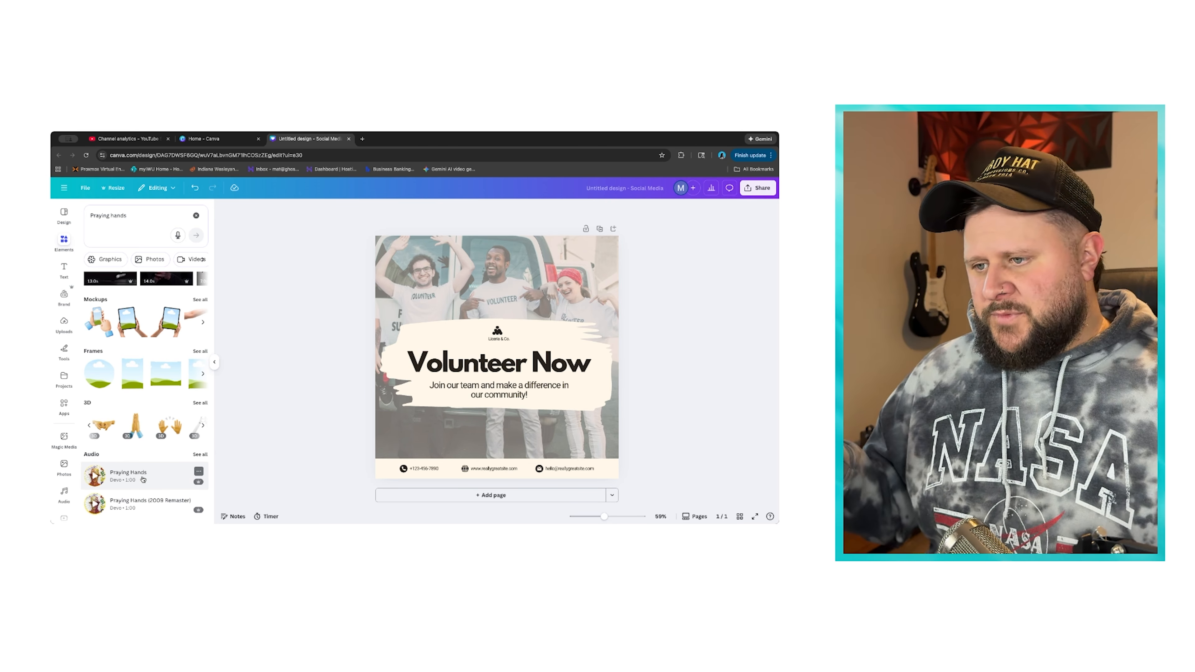
Try adding a text box with filler text, placed over the volunteers above the heading, and undo it
left_click(64, 267)
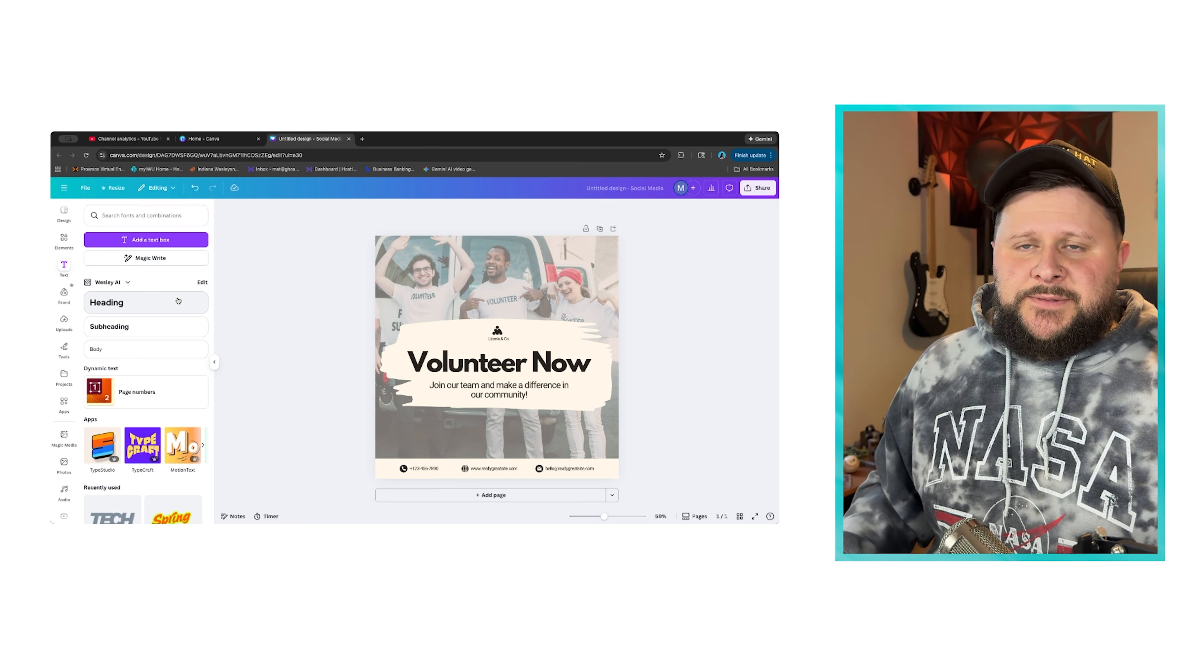
left_click(153, 241)
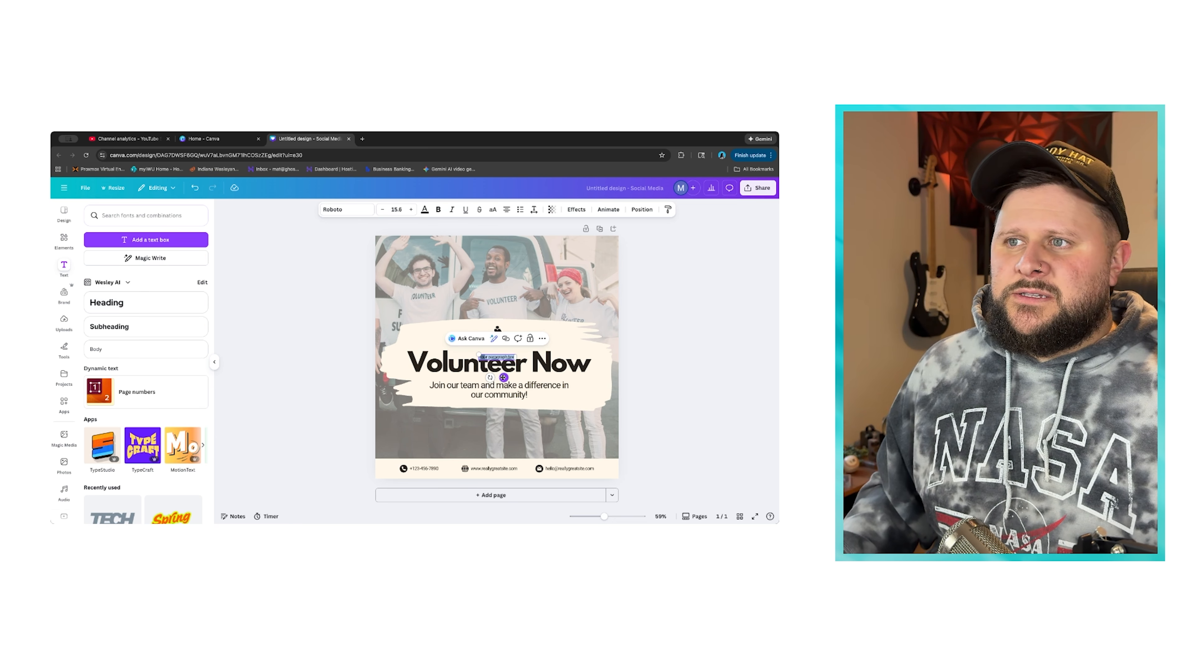
type("asdiukugfapsdkfh")
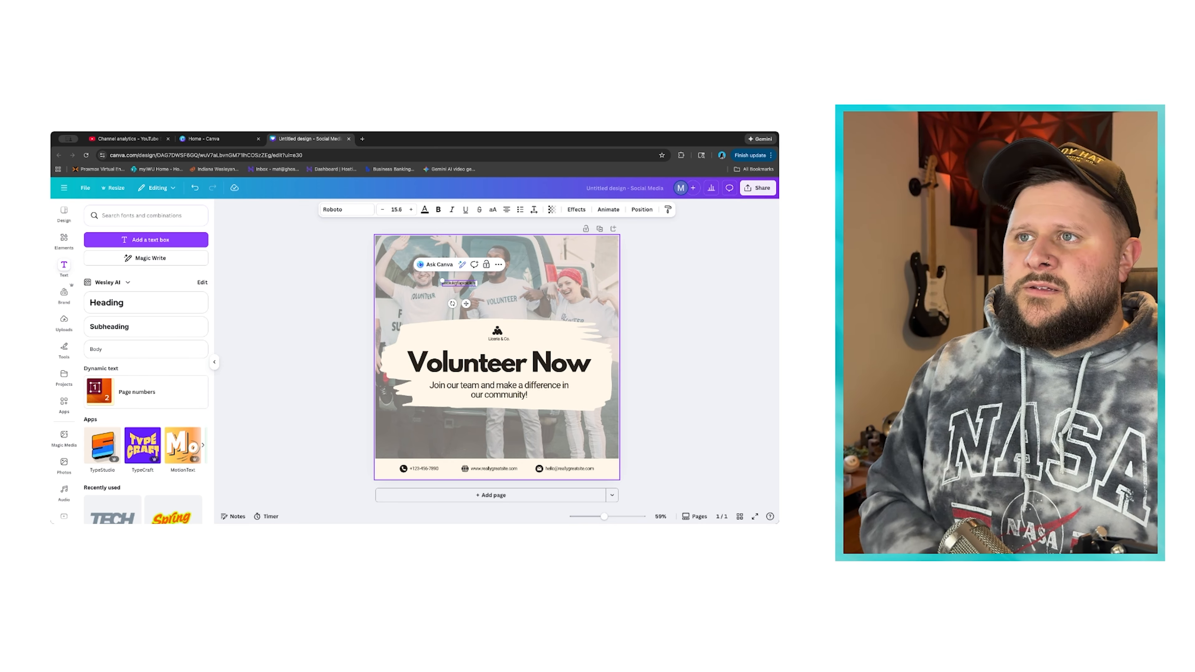
key("ctrl+z")
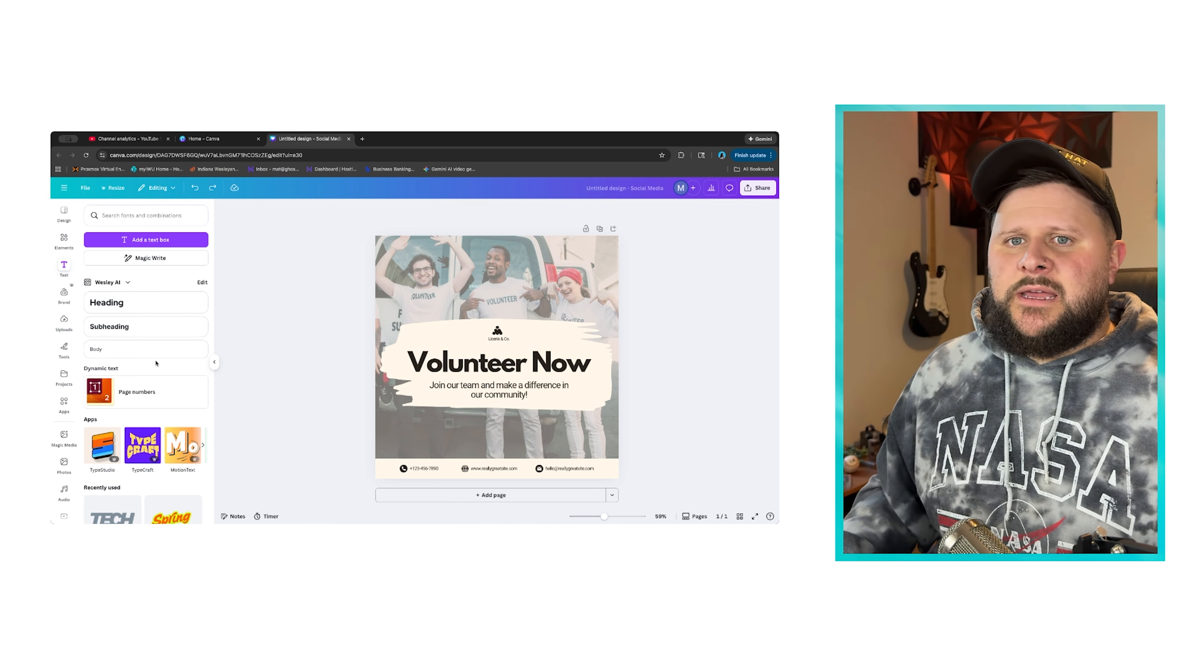
Try the "Tech Stack" font combination reworded as "Come to Church" on the page, and remove it
scroll(156, 363, "down", 5)
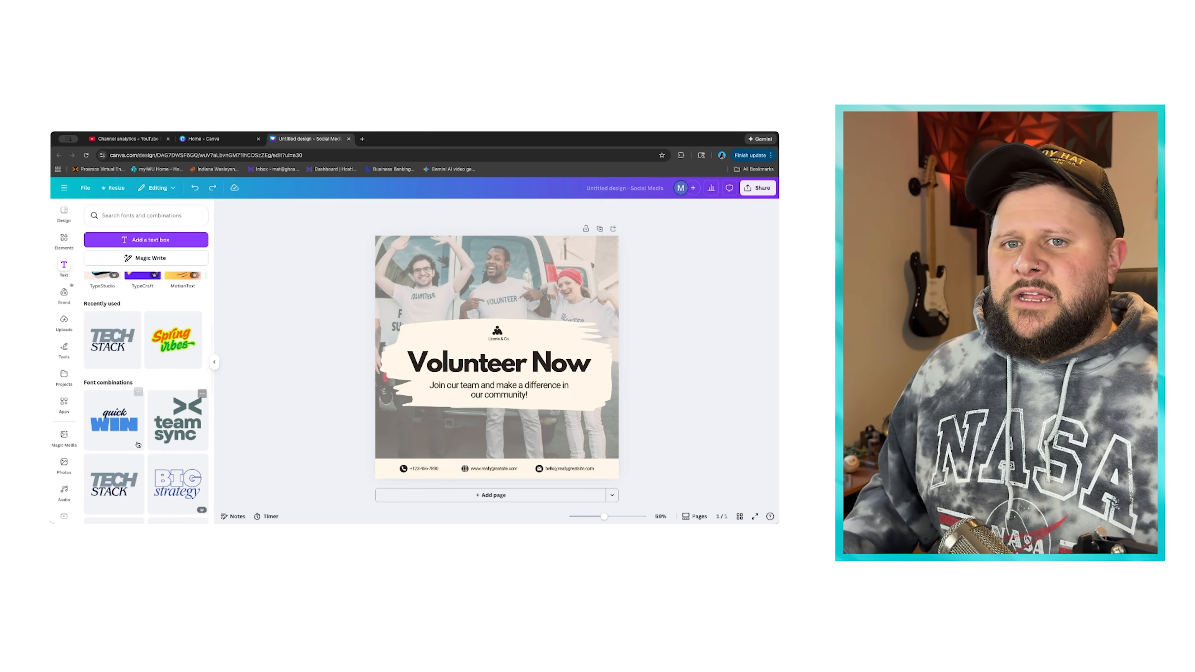
scroll(160, 438, "down", 3)
scroll(160, 439, "up", 3)
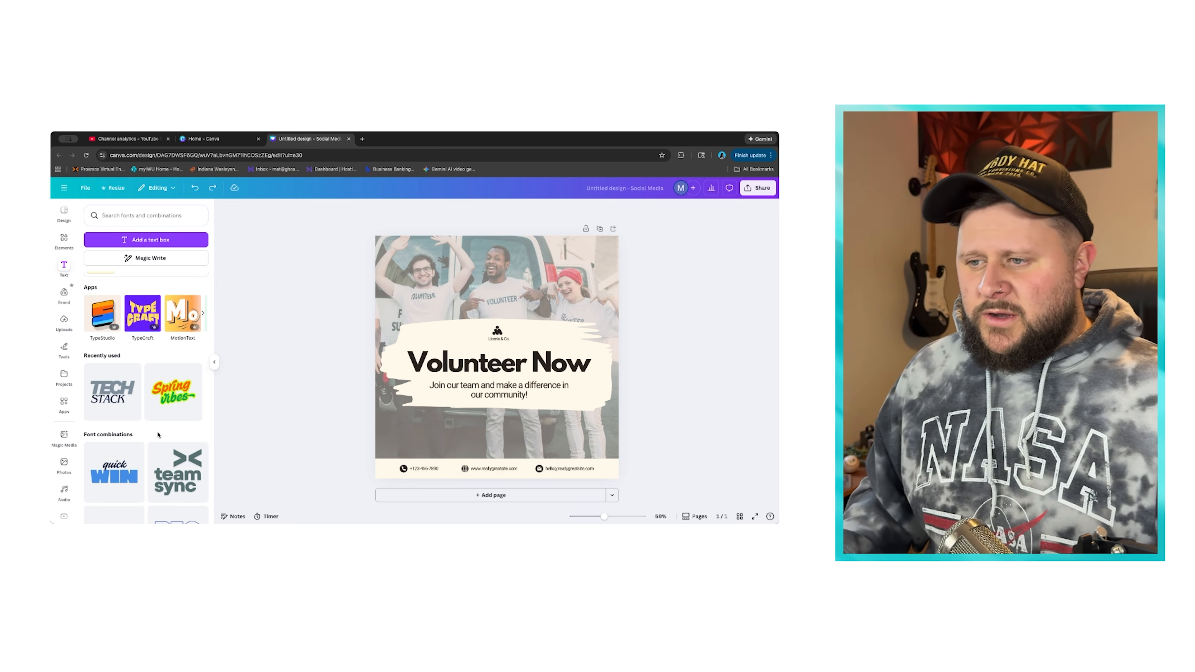
left_click_drag(135, 372, 459, 278)
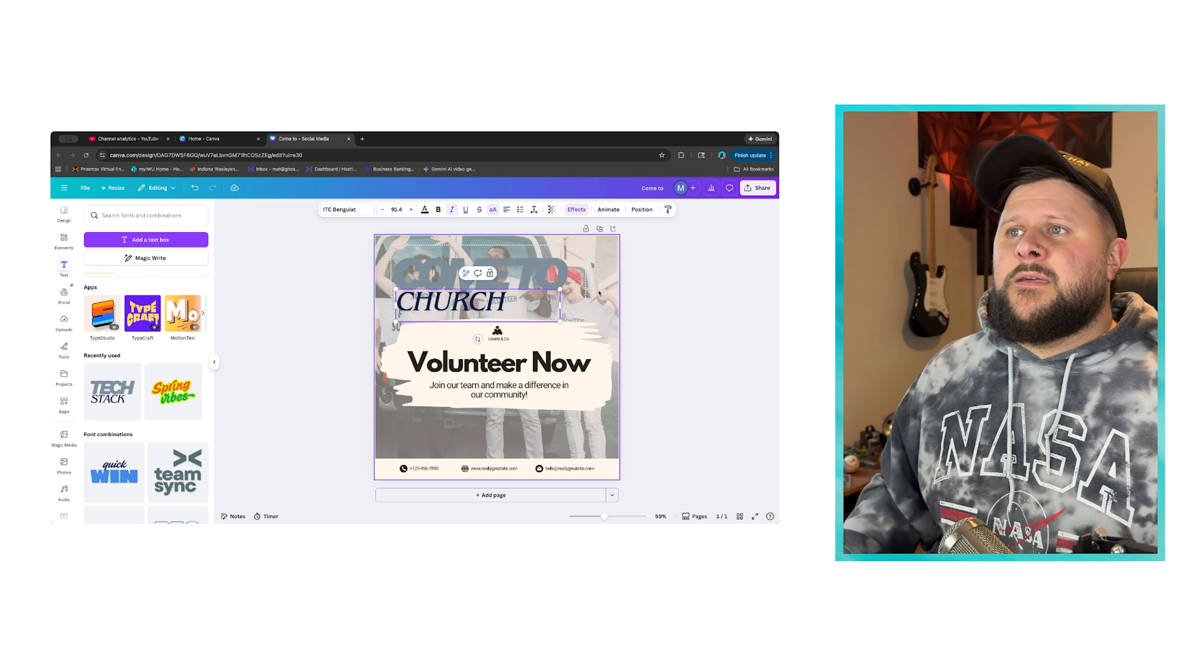
key("Escape")
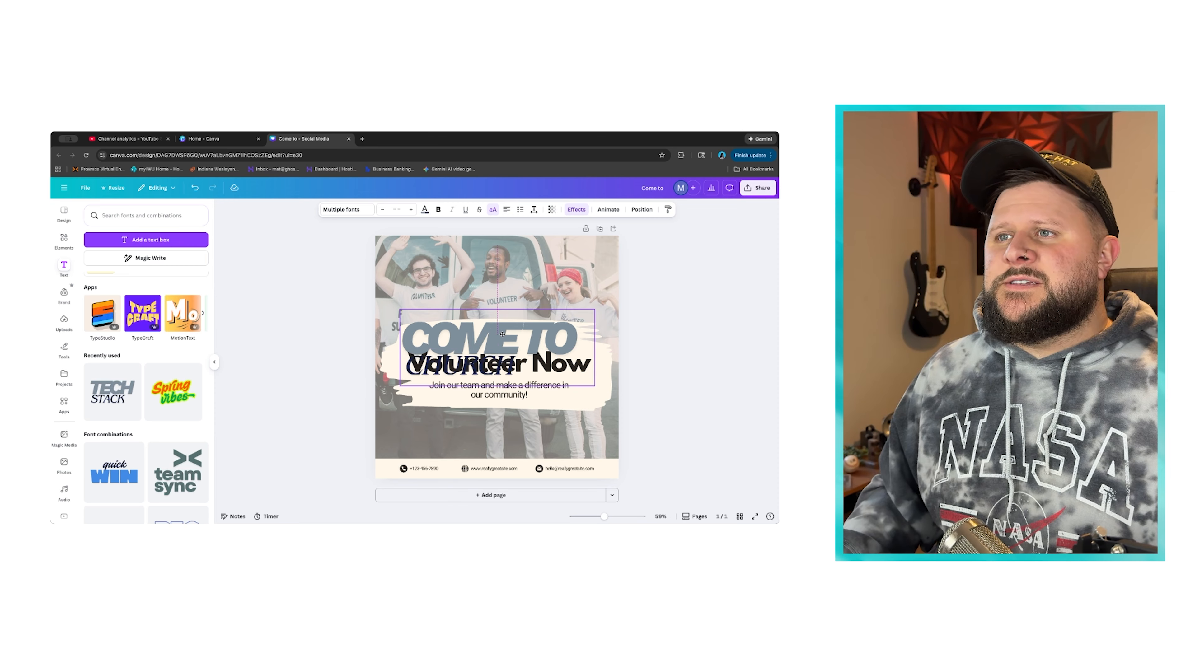
scroll(147, 352, "up", 2)
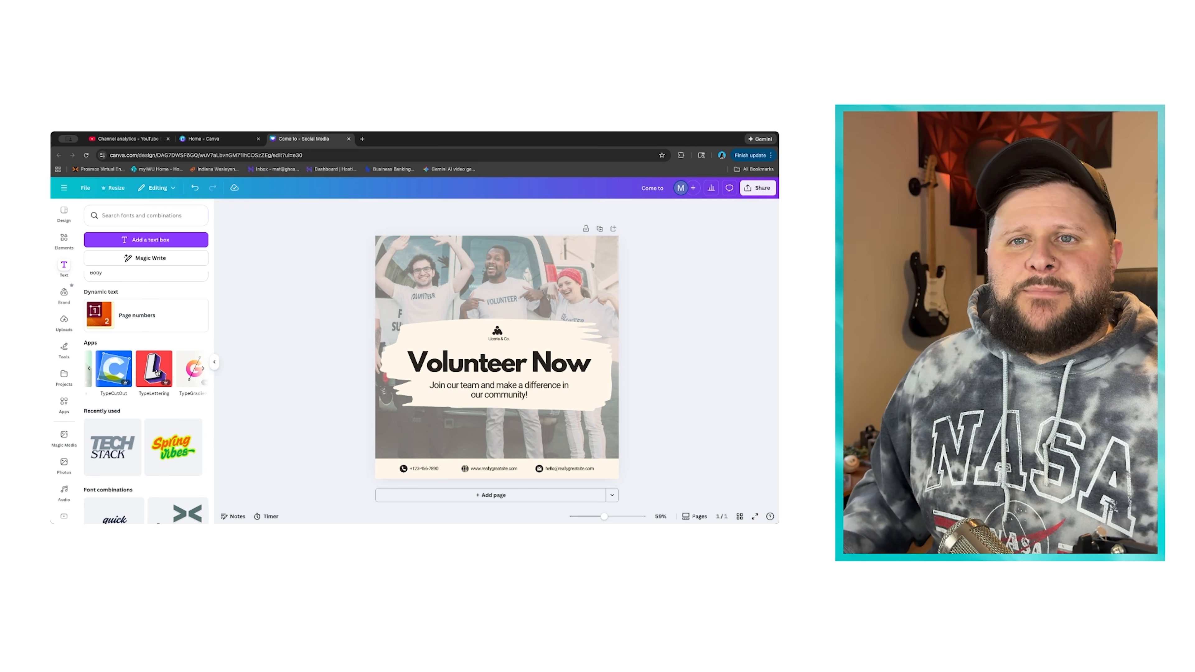
Apply the Wesley AI brand color palette to the page, shuffling until the brush stroke is white, the heading black and the footer mint
left_click(66, 294)
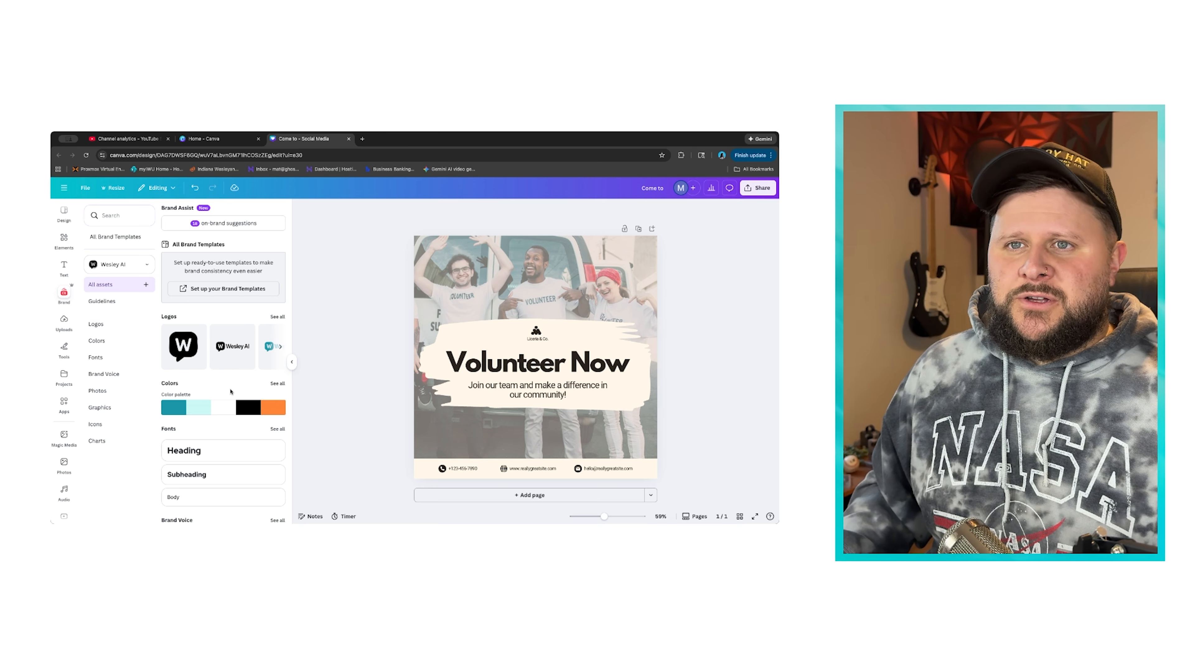
scroll(273, 390, "down", 5)
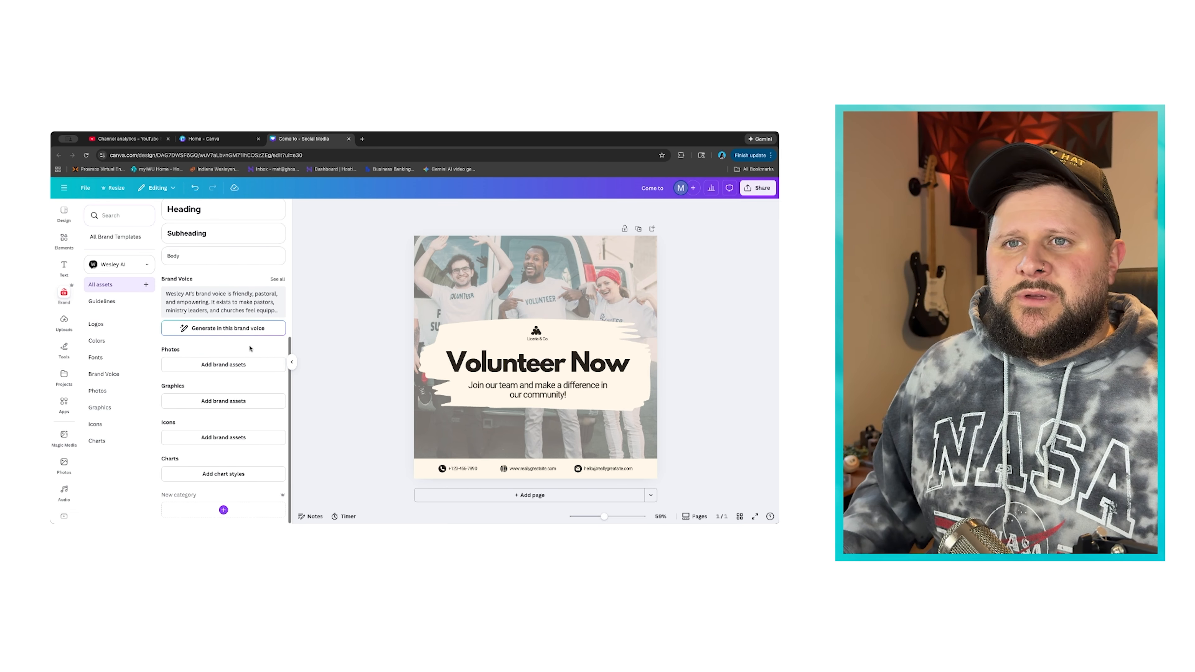
scroll(221, 282, "up", 5)
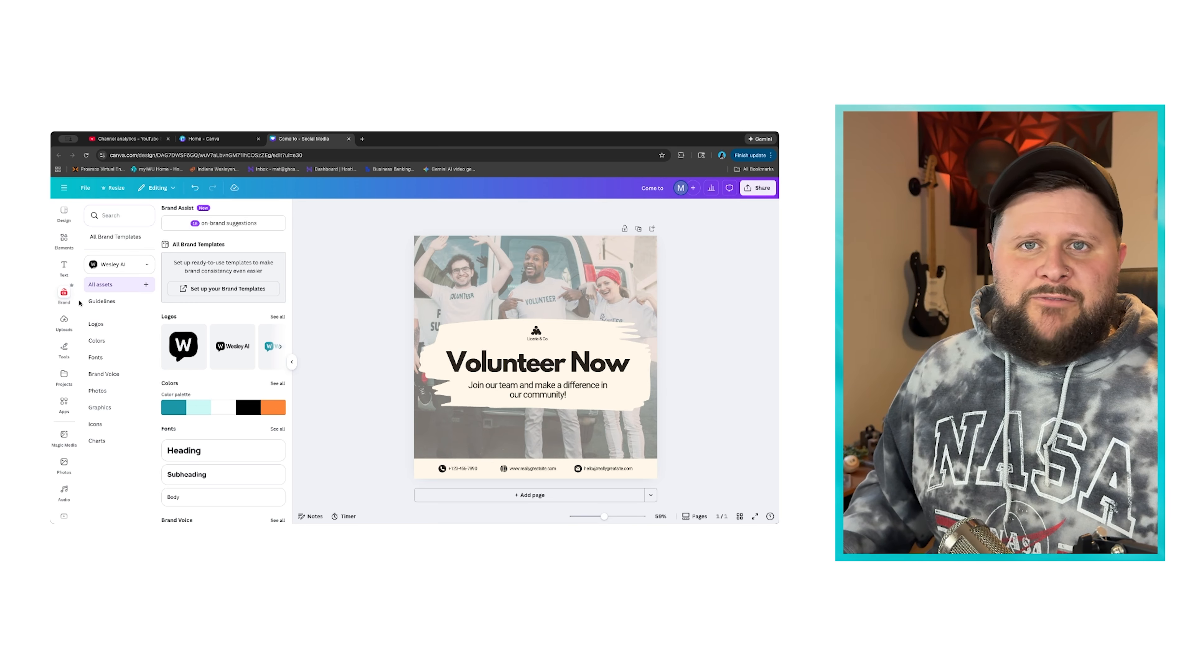
left_click(182, 408)
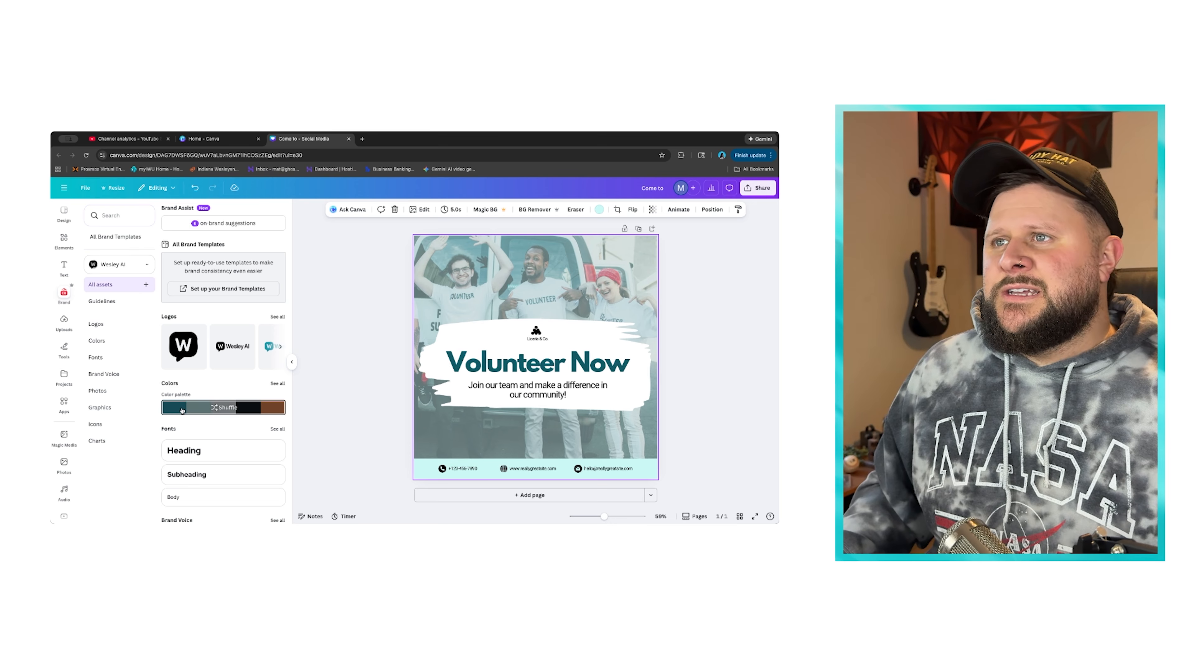
left_click(182, 408)
left_click(182, 408)
left_click(182, 408)
left_click(182, 408)
left_click(182, 408)
left_click(182, 408)
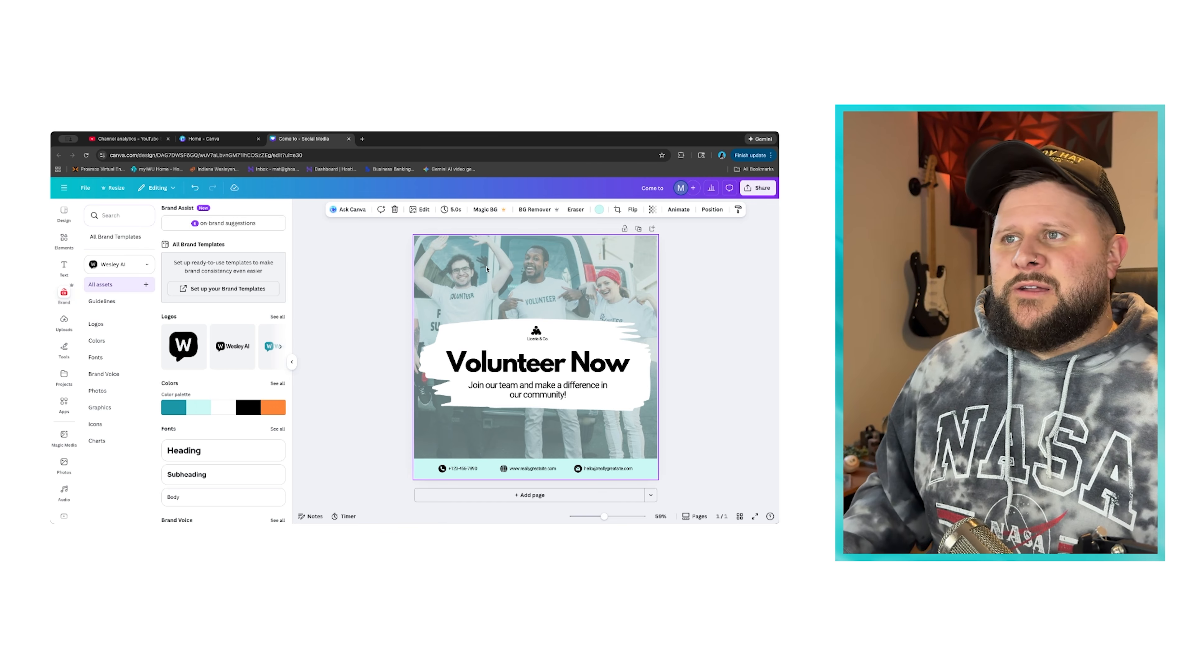
Look through the uploaded images and the upload folders
left_click(64, 322)
scroll(151, 390, "down", 5)
scroll(151, 390, "down", 10)
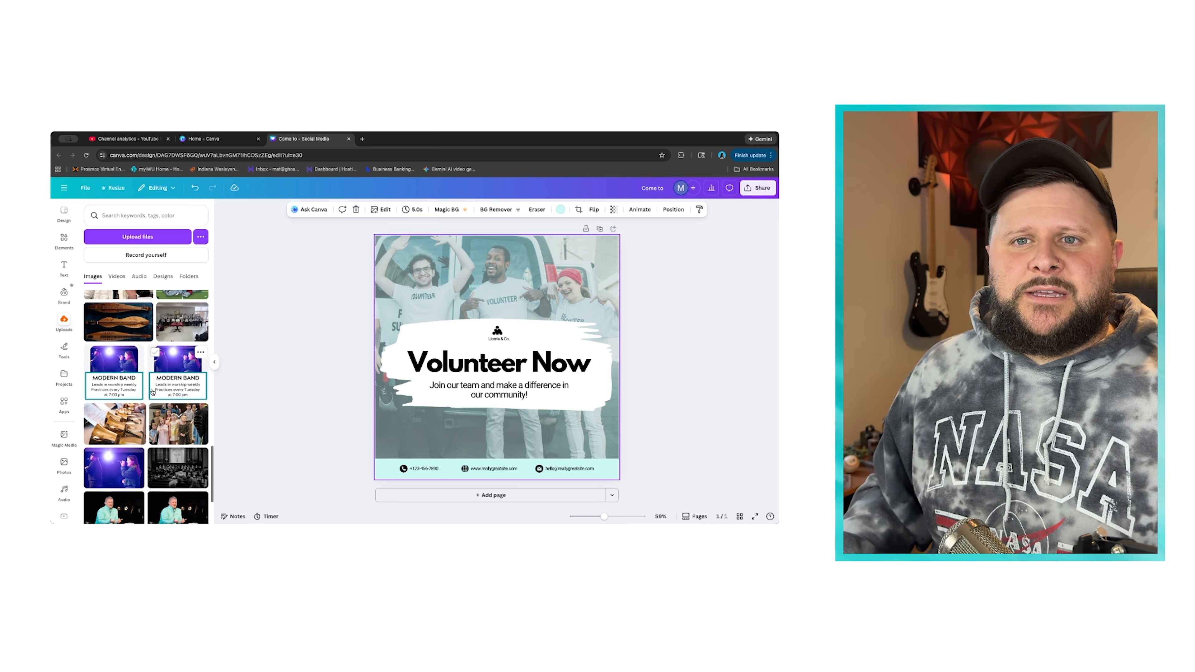
scroll(152, 390, "down", 3)
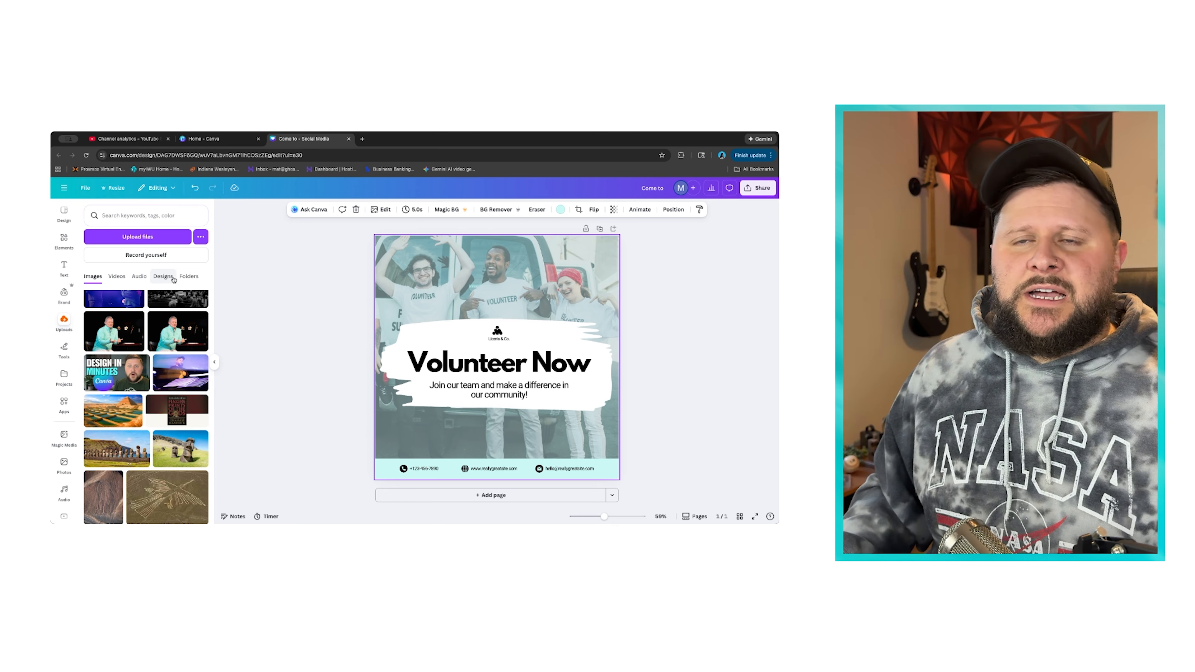
left_click(189, 276)
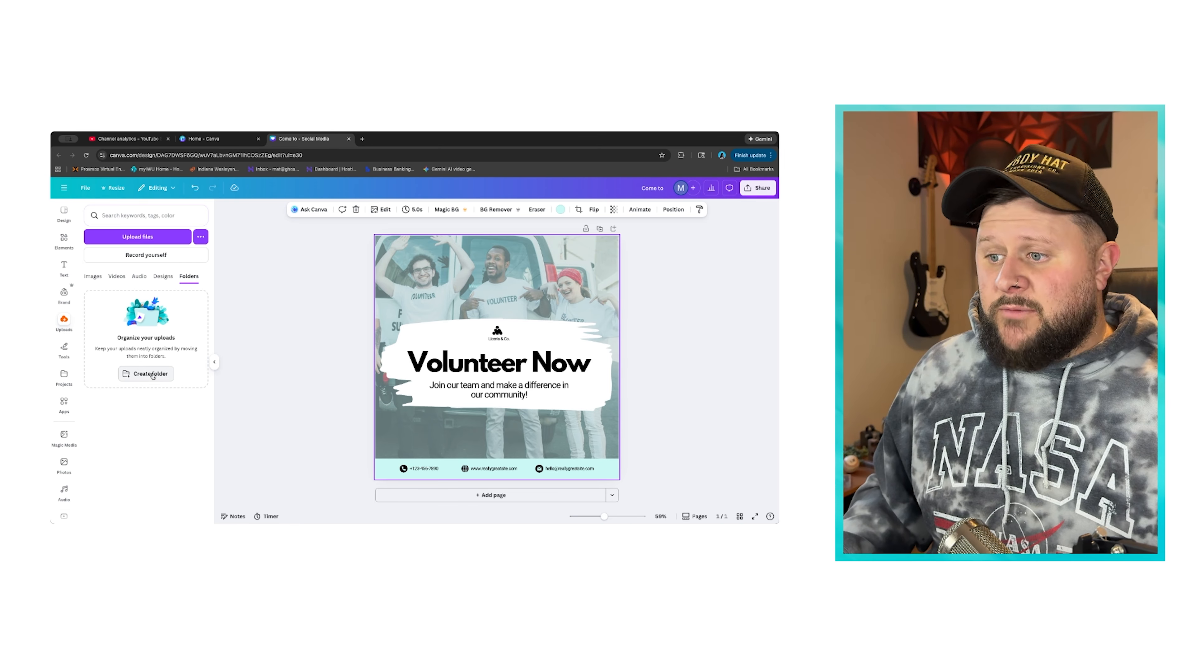
left_click(93, 276)
Try drawing freehand red pen strokes across the volunteers in the photo, and undo them
left_click(64, 348)
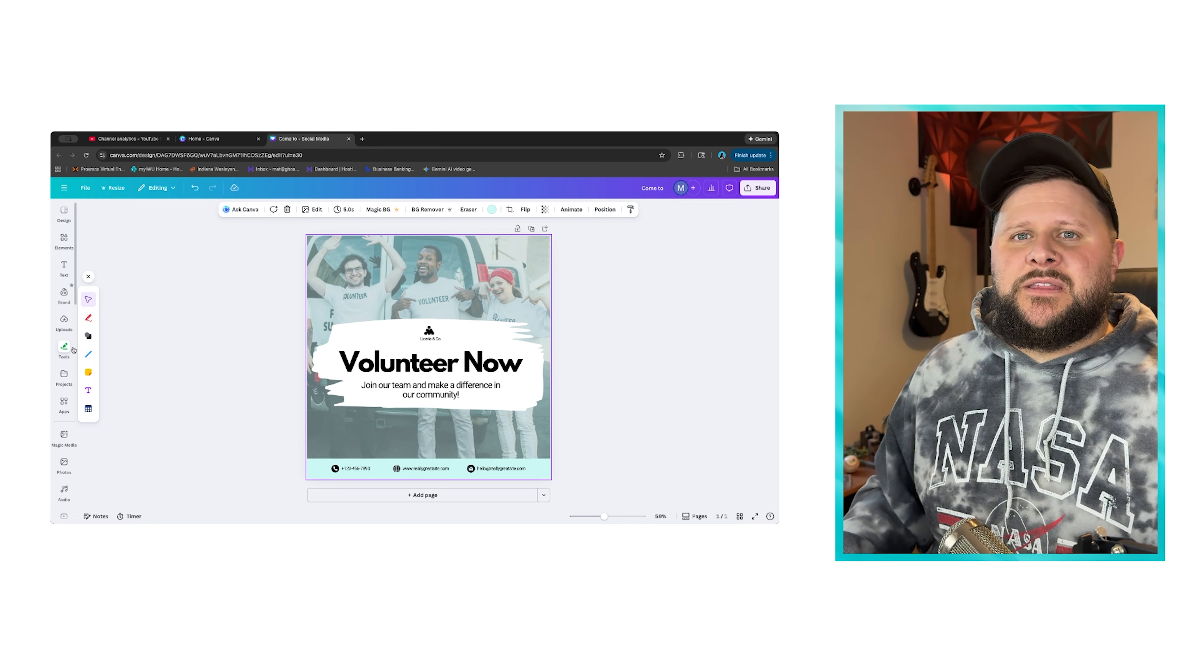
left_click(88, 318)
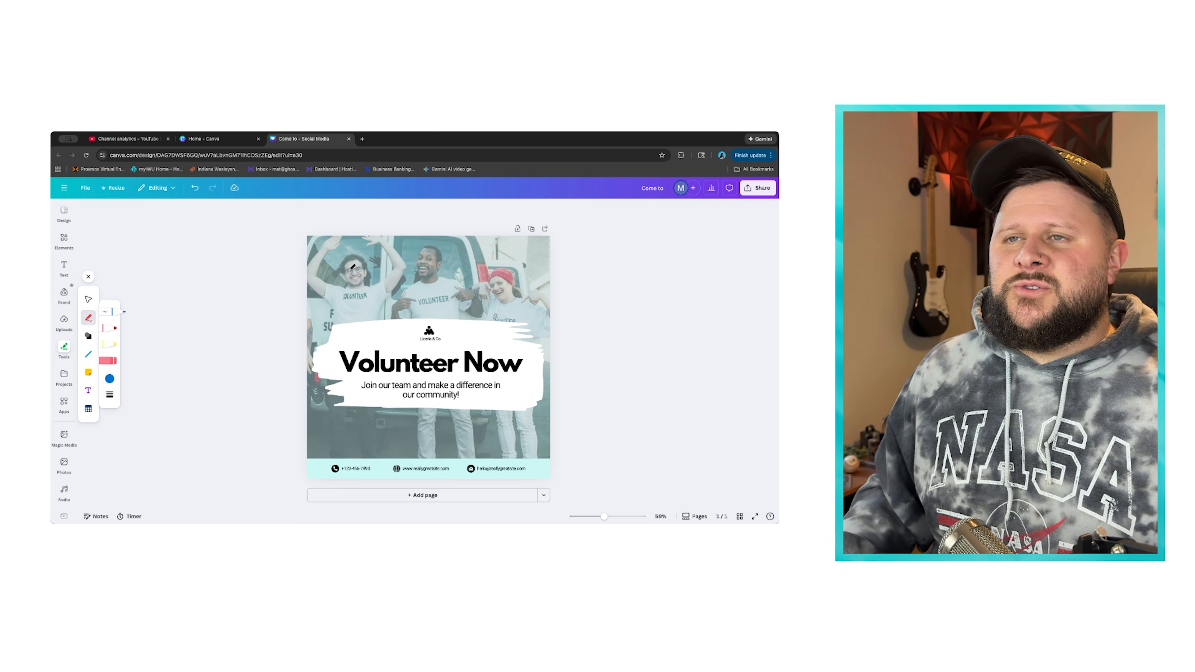
key("ctrl+z")
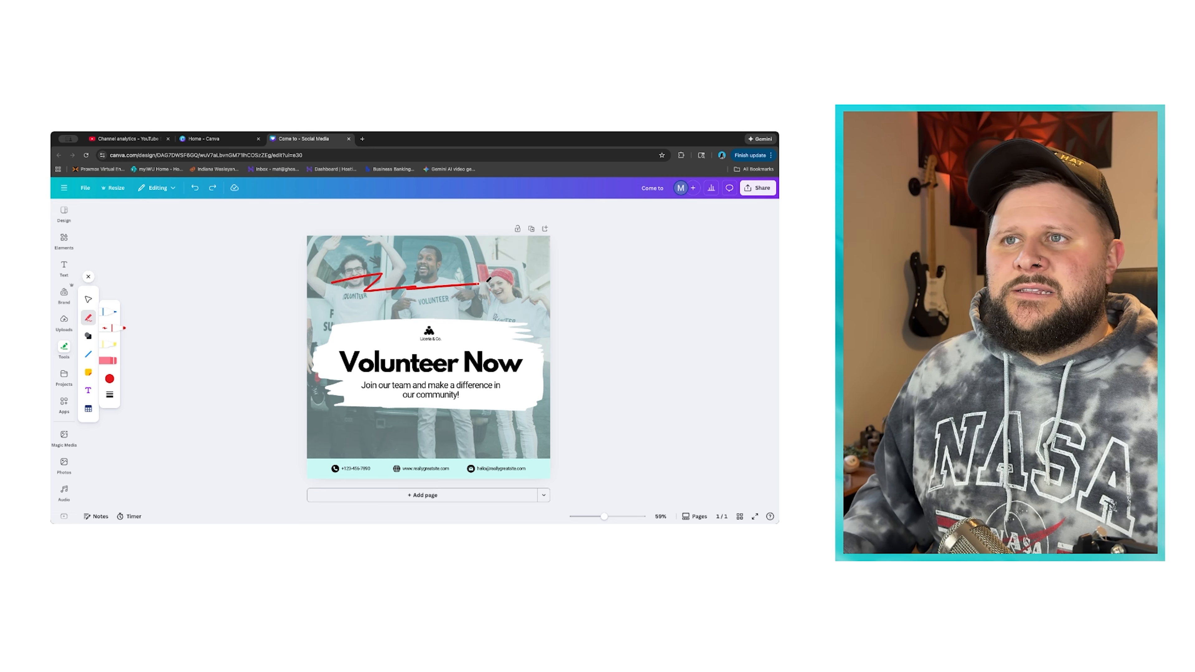
key("ctrl+z")
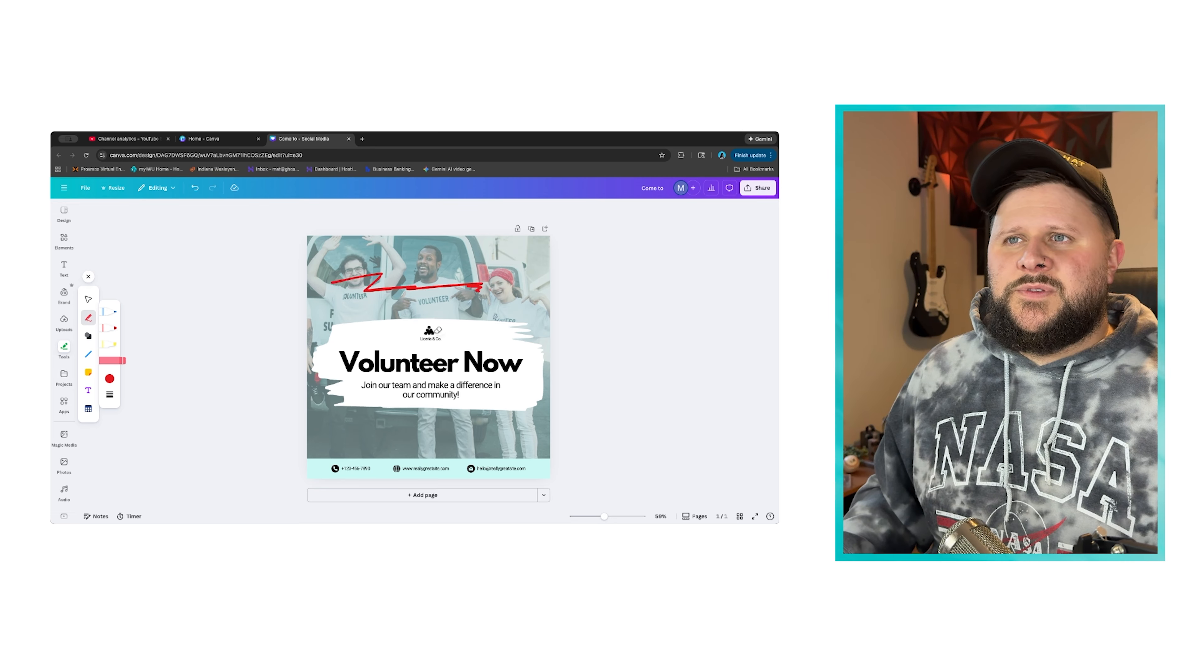
Try adding a shape and a line to the page, undoing each one
left_click(88, 336)
left_click(109, 337)
key("ctrl+z")
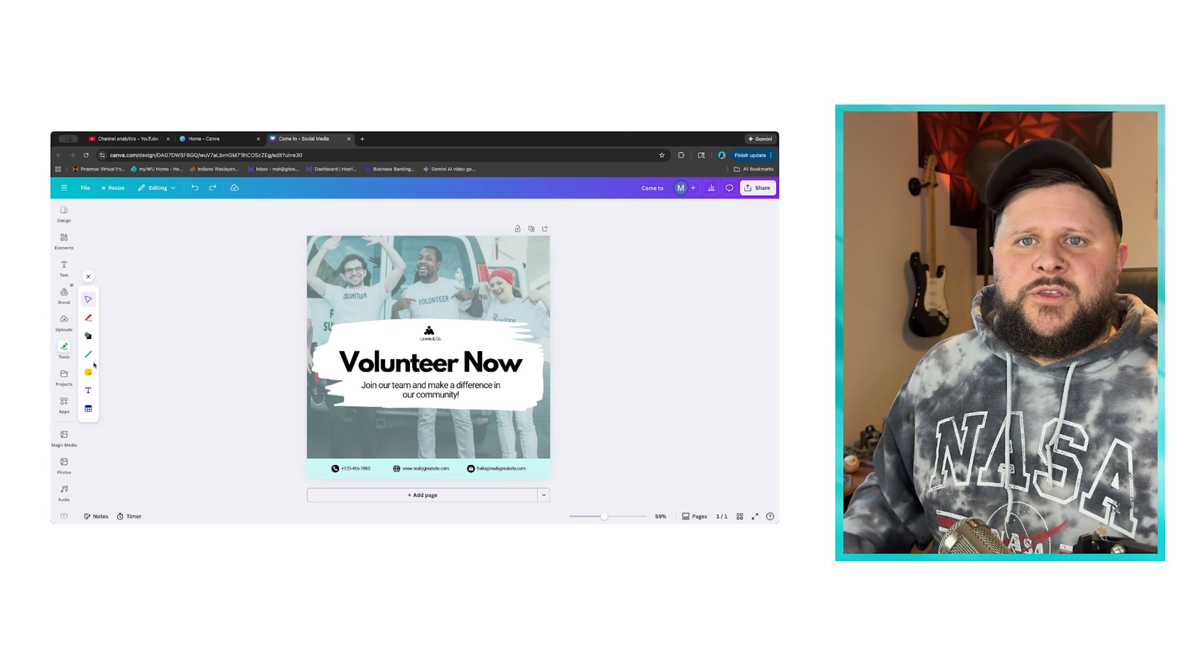
left_click(88, 359)
left_click(110, 353)
left_click_drag(428, 358, 428, 286)
left_click_drag(473, 286, 446, 269)
key("ctrl+z")
Try adding a yellow sticky note over the volunteer in the photo's upper-left corner, and delete it
left_click(88, 372)
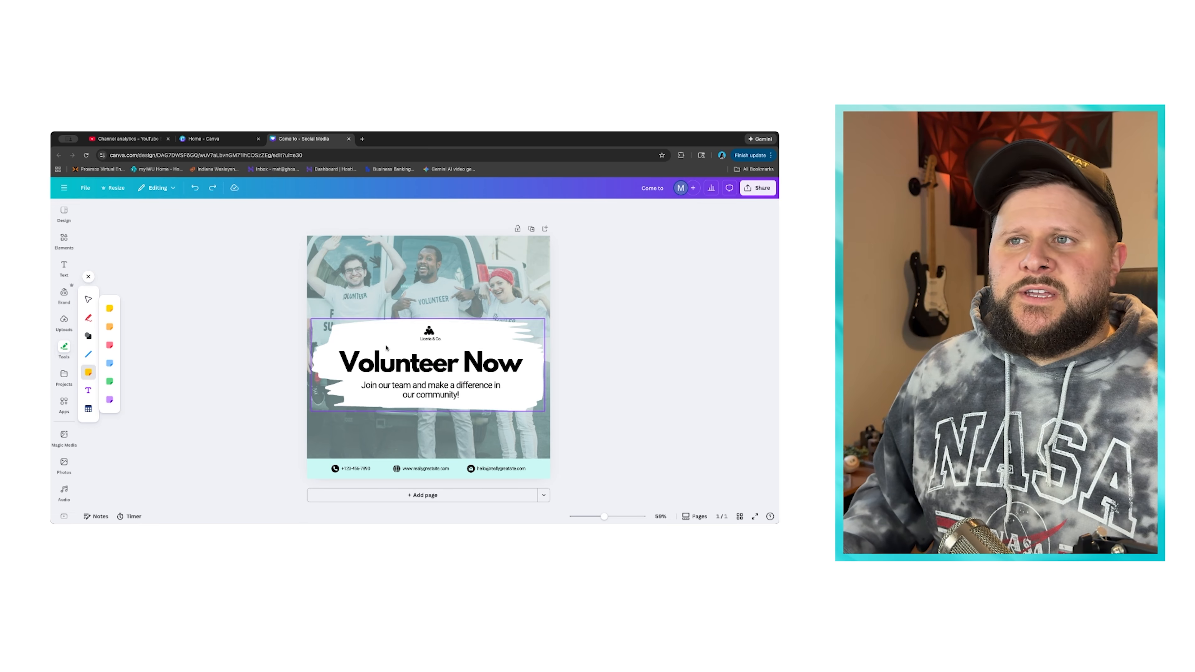
left_click(108, 309)
left_click_drag(435, 355, 343, 265)
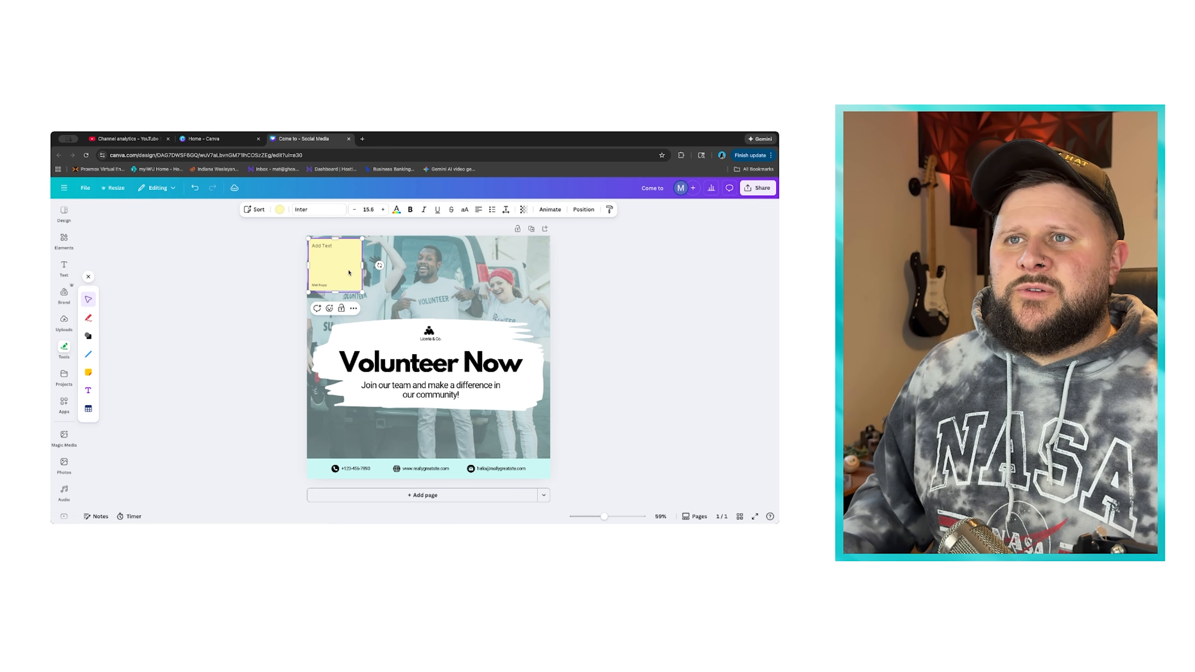
key("Delete")
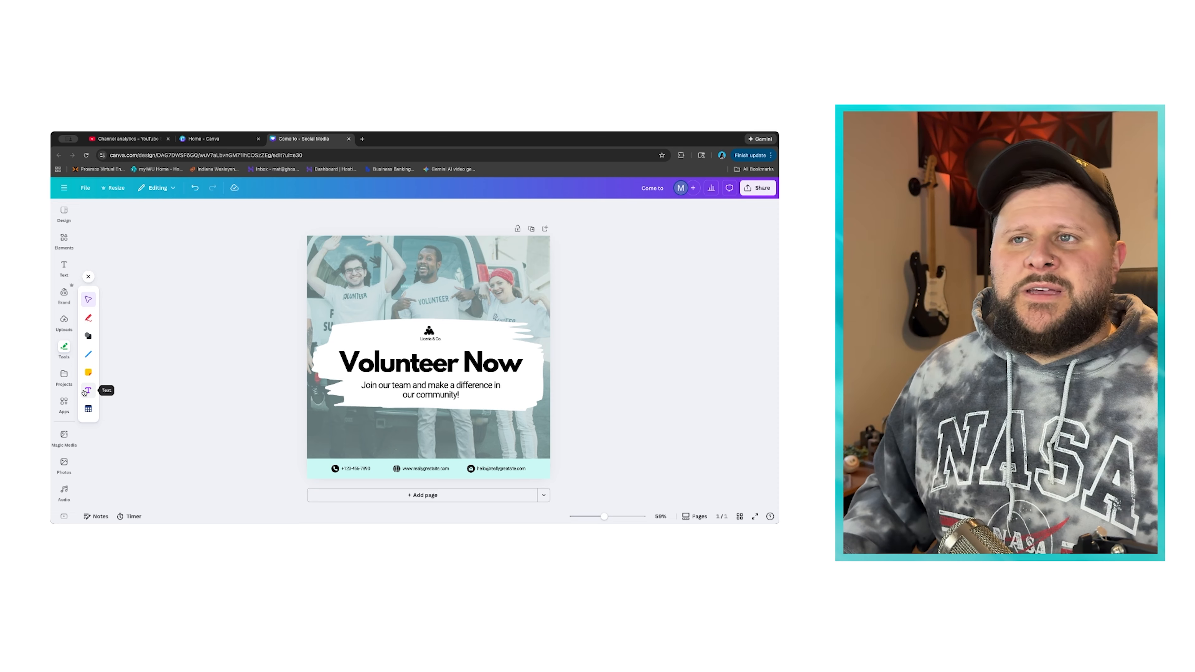
Try adding a text box above the brush stroke and a table over the heading, undoing each one
left_click(88, 390)
left_click_drag(436, 379, 404, 328)
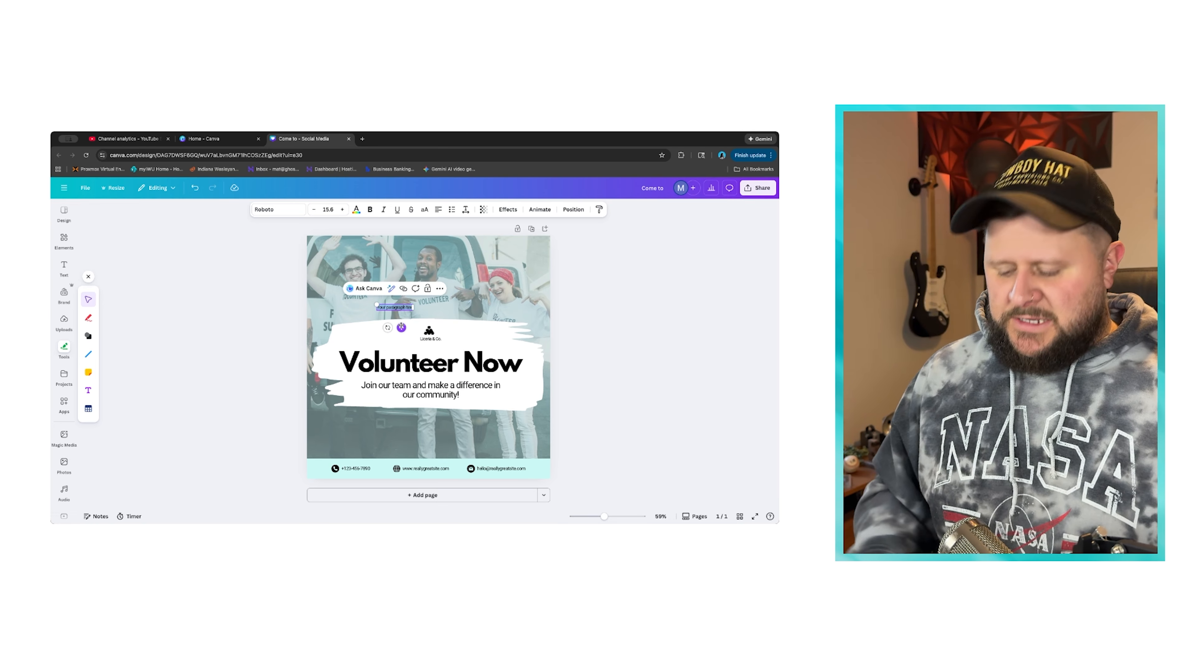
key("super+z")
key("super+z")
left_click(89, 408)
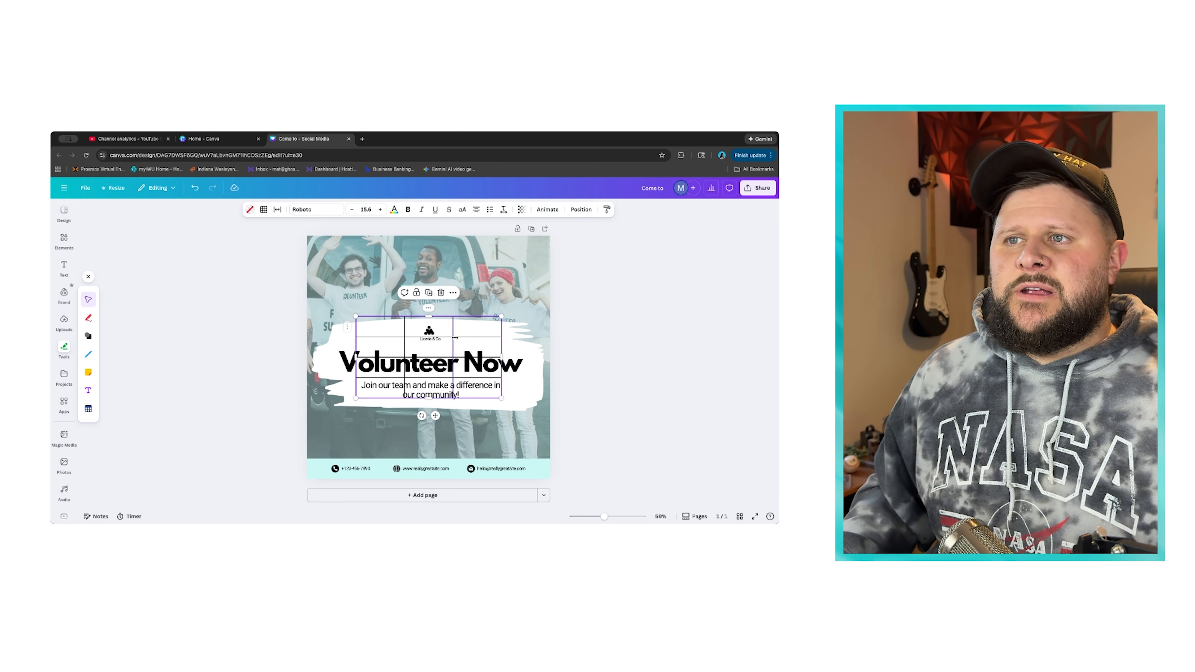
key("super+z")
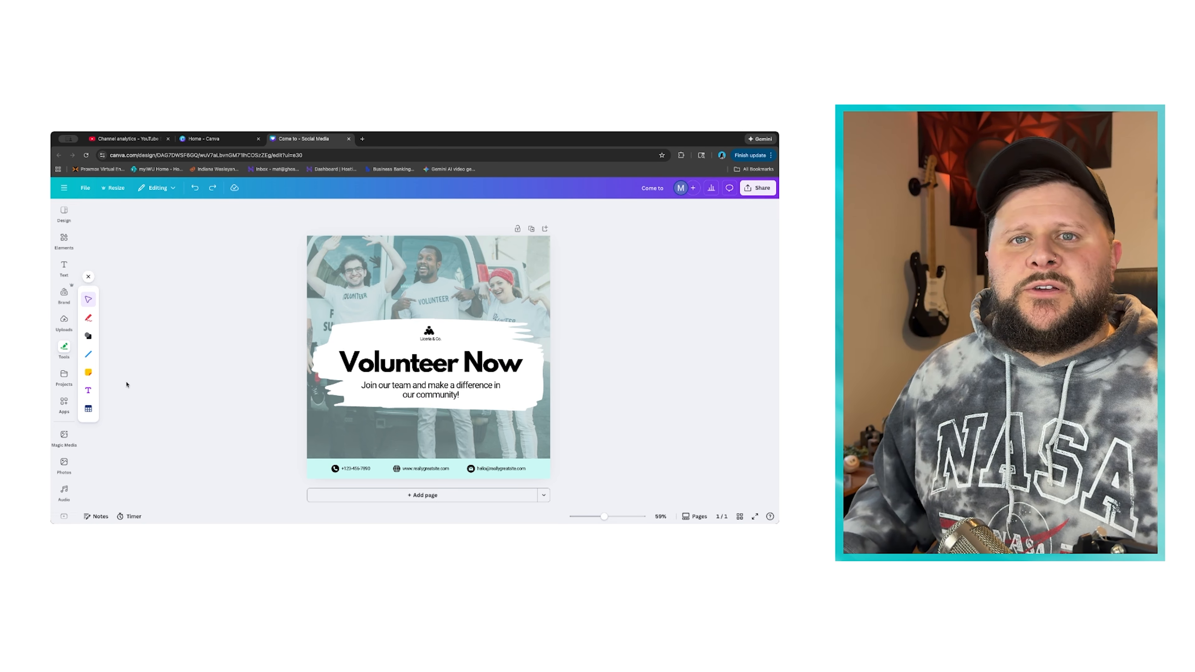
Look through the existing projects and the available Canva apps, including the recommended and AI generation ones
left_click(64, 376)
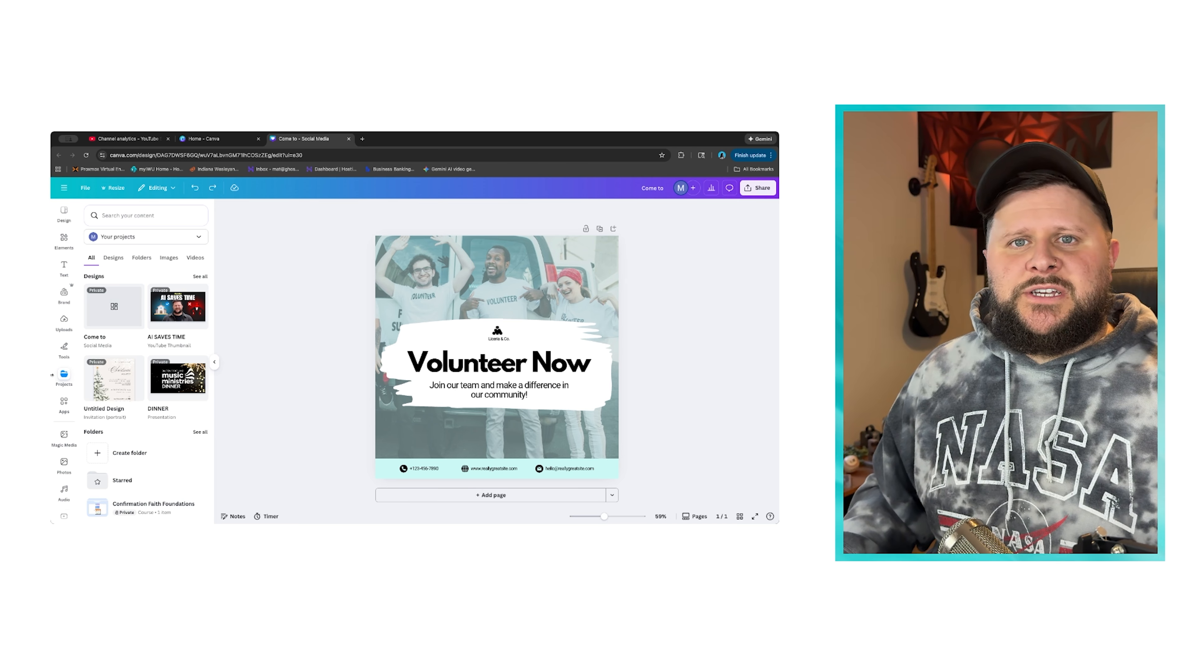
left_click(64, 405)
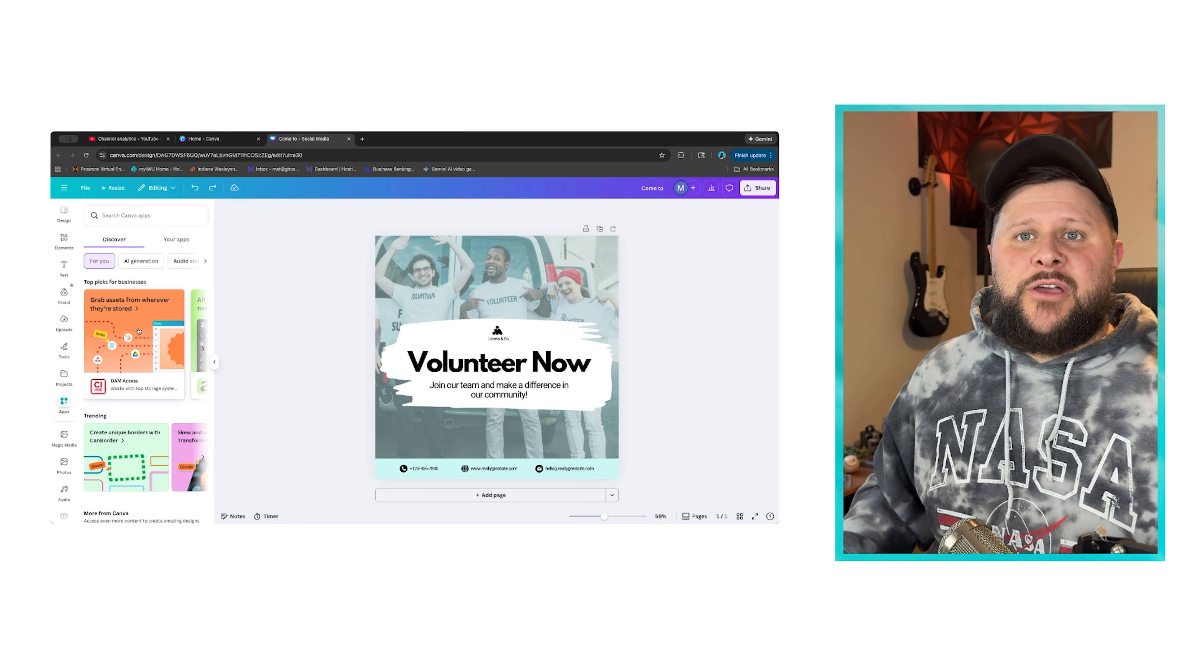
scroll(166, 329, "down", 5)
scroll(166, 331, "up", 4)
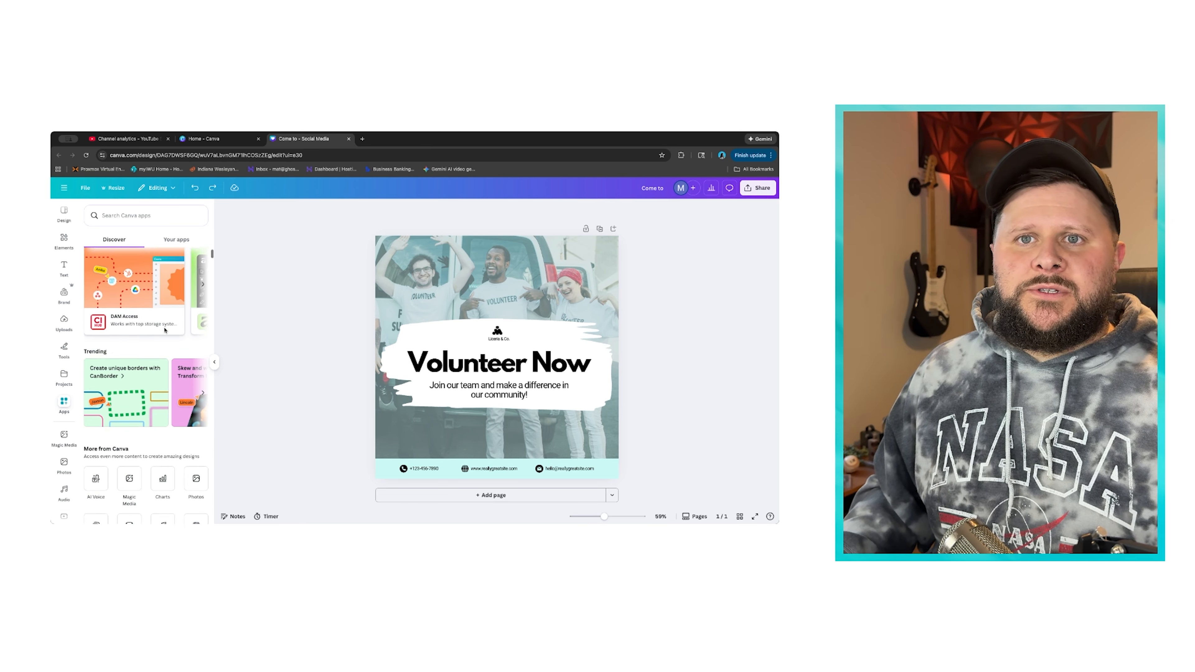
scroll(162, 352, "up", 1)
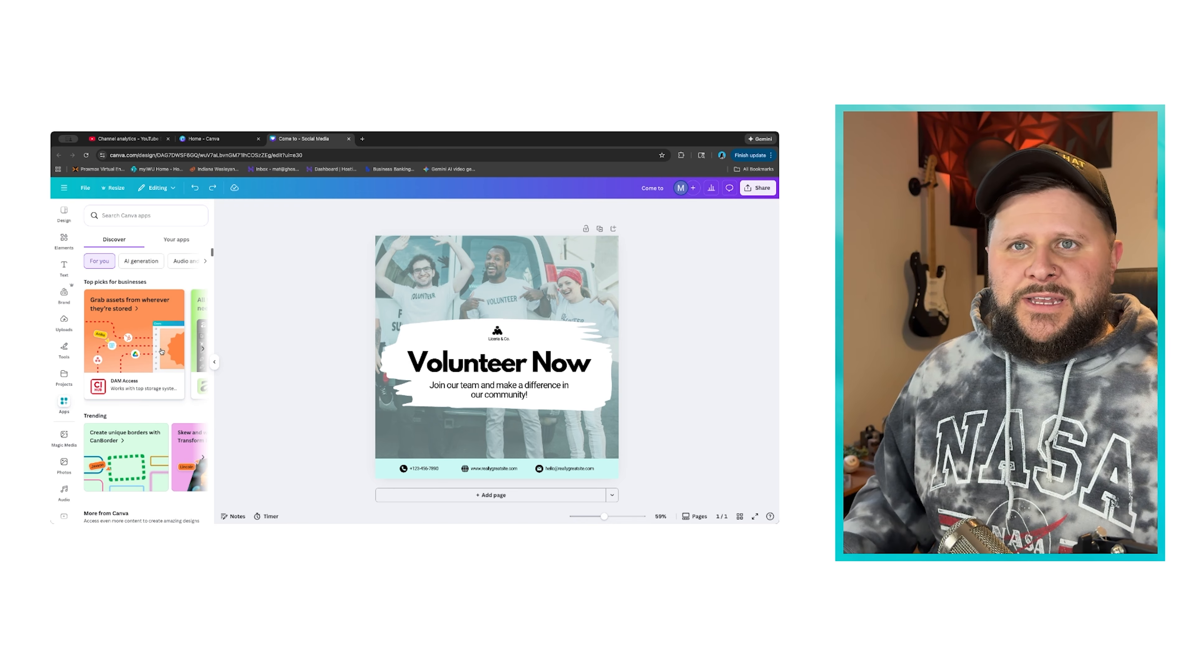
scroll(162, 352, "down", 2)
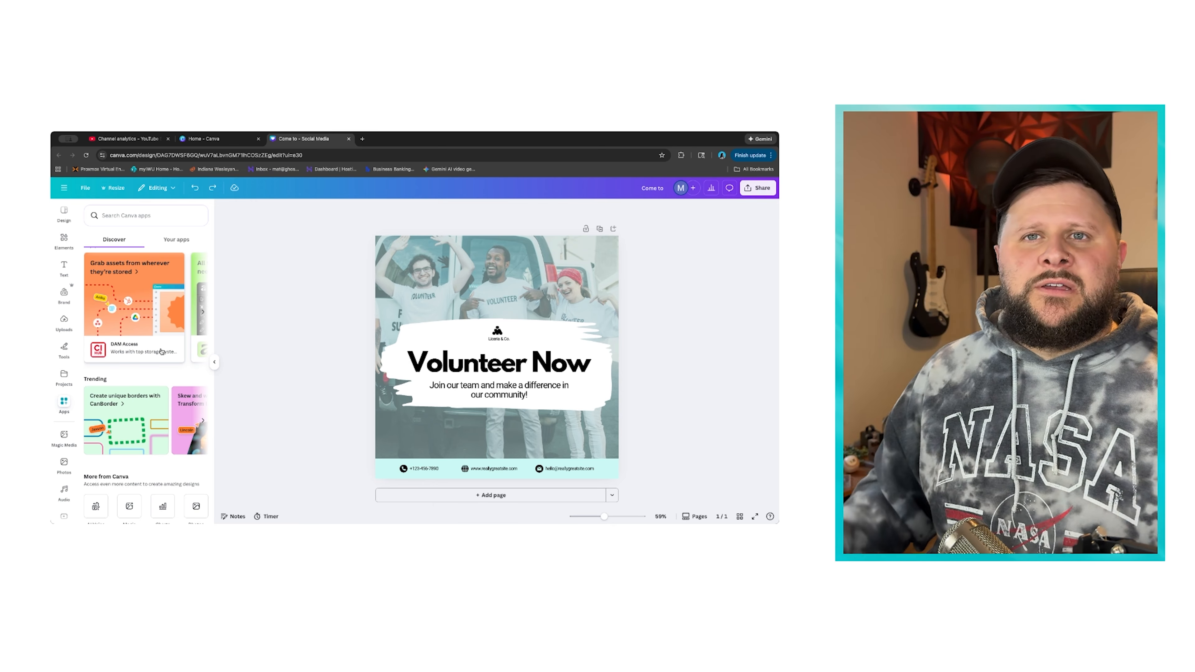
scroll(161, 340, "down", 10)
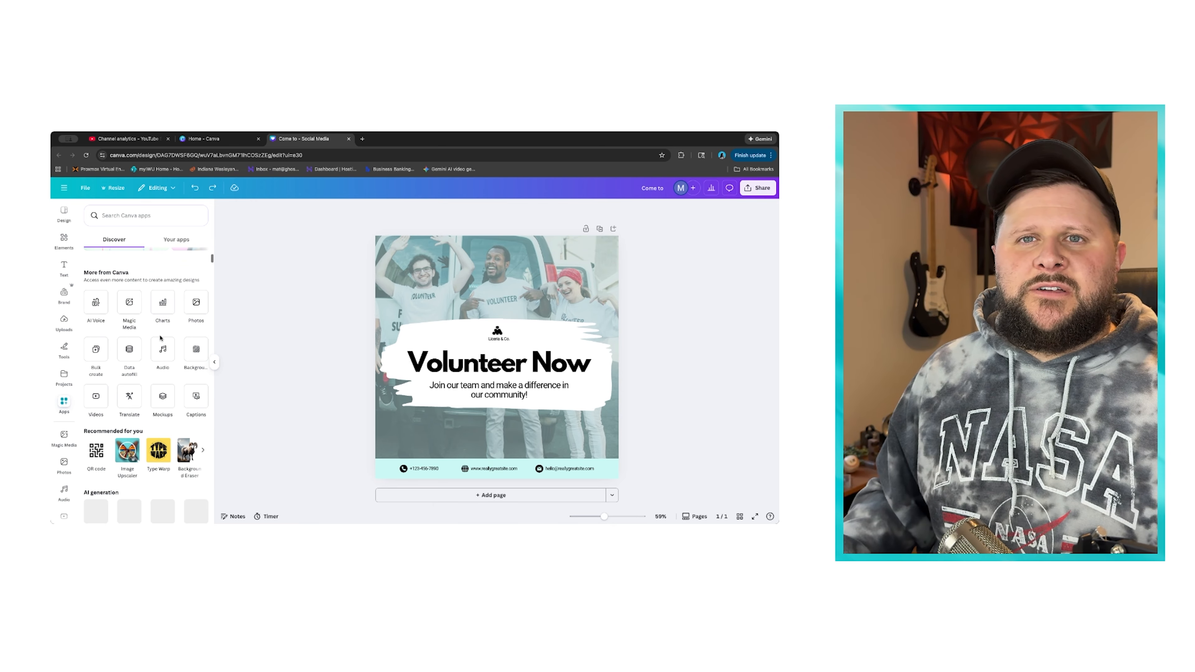
scroll(160, 338, "down", 1)
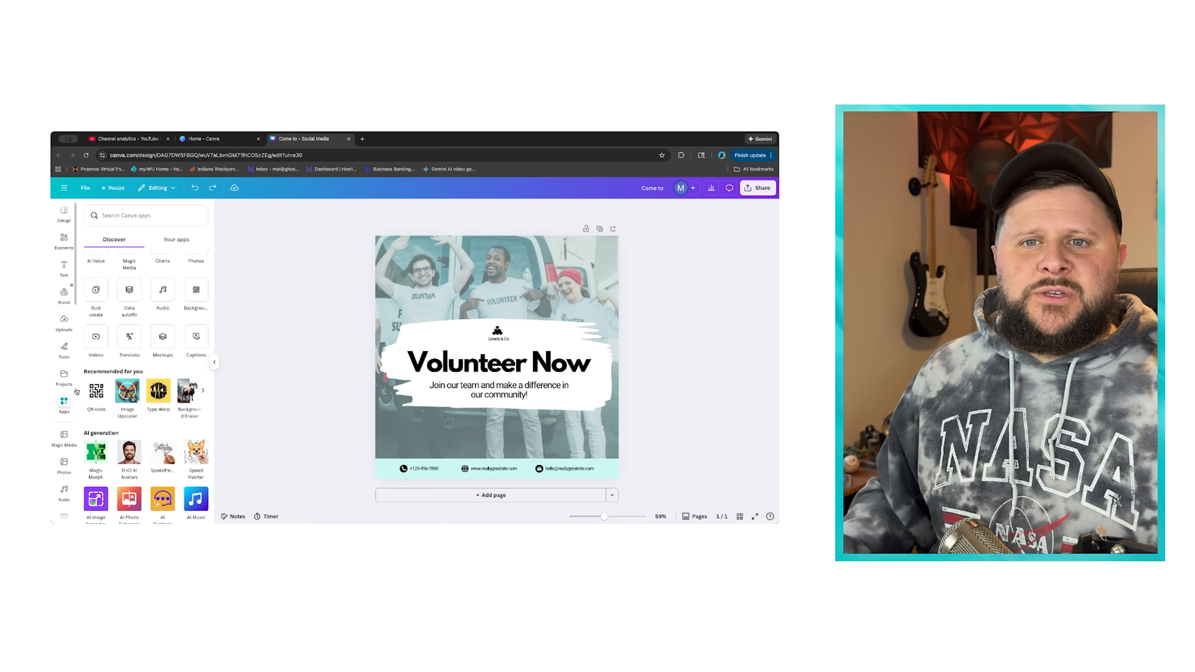
Open the Type Warp app and set its text to "Come to church"
left_click(159, 393)
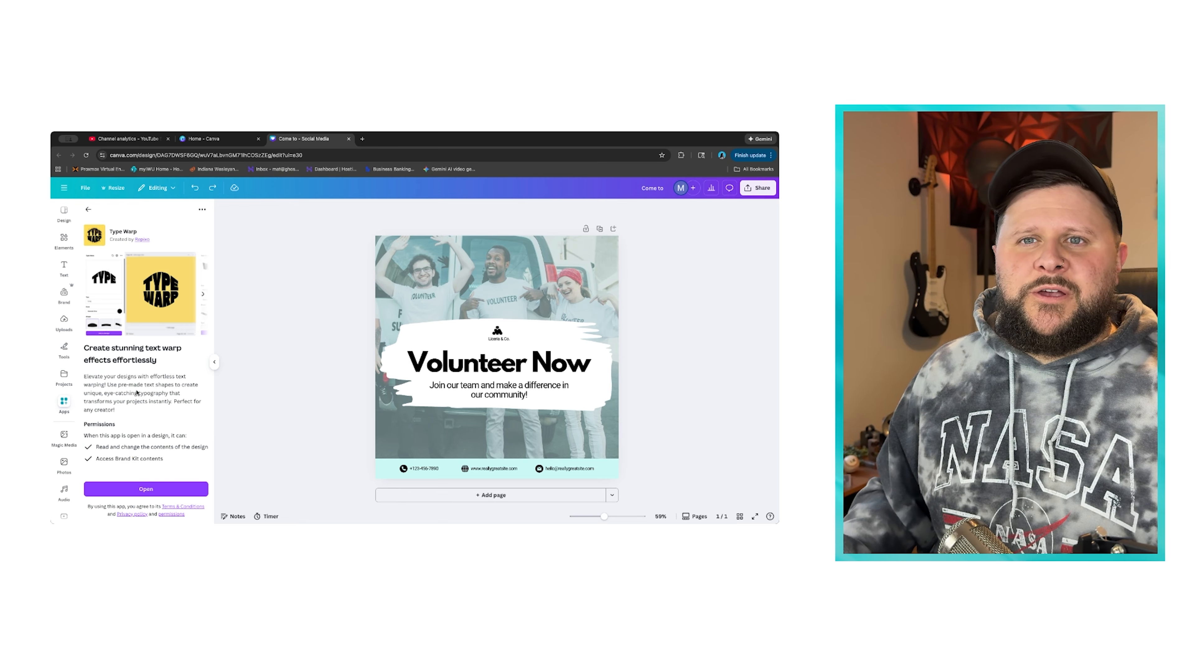
left_click(146, 488)
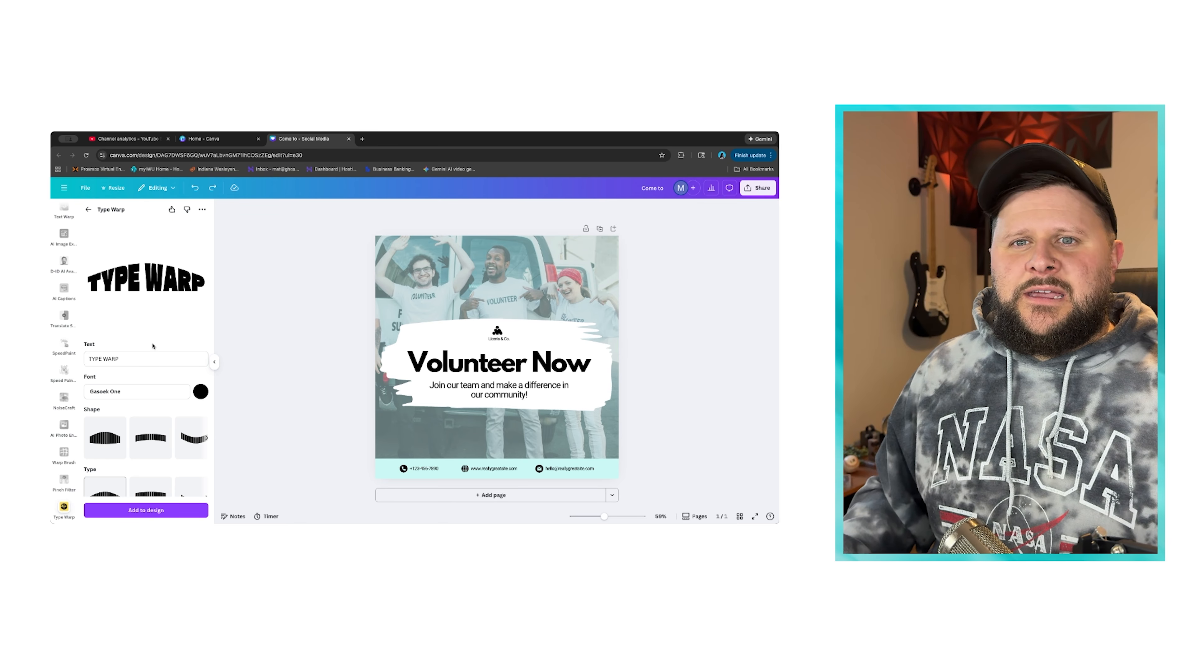
left_click_drag(132, 359, 84, 362)
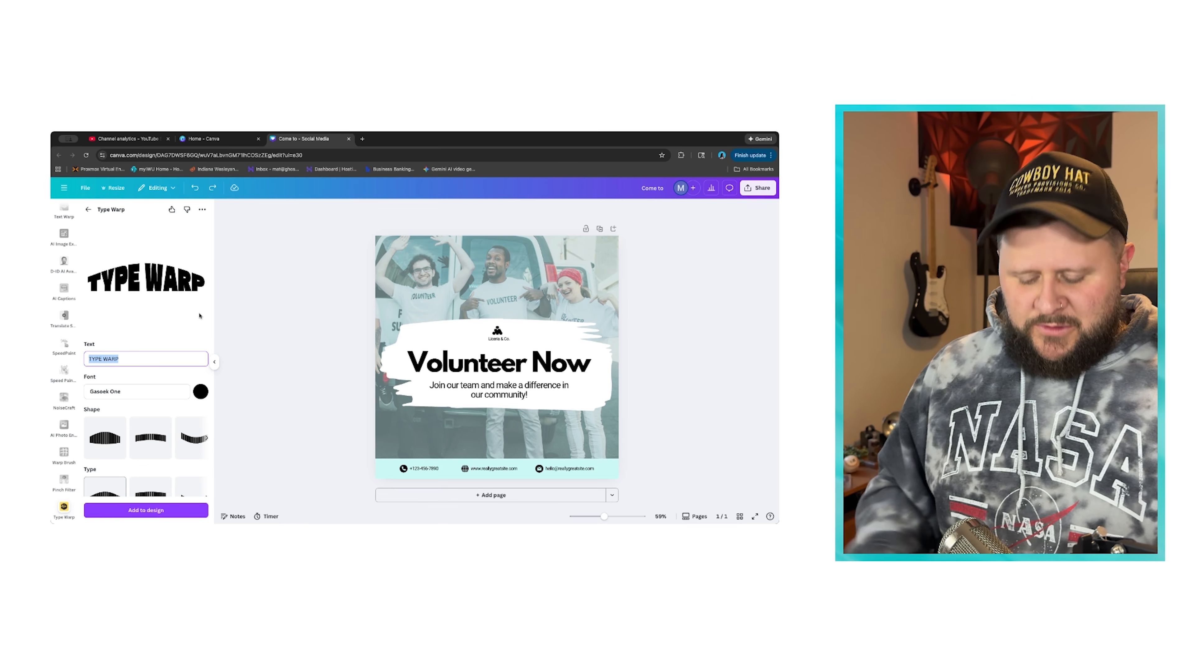
type("Come to")
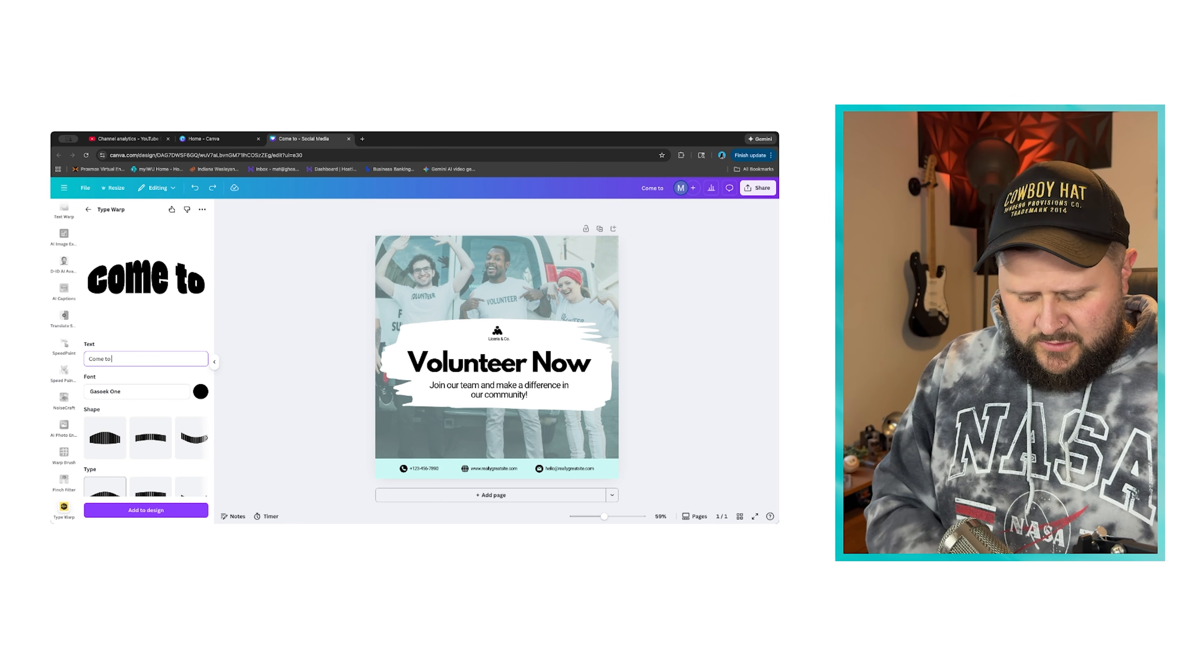
type(" church")
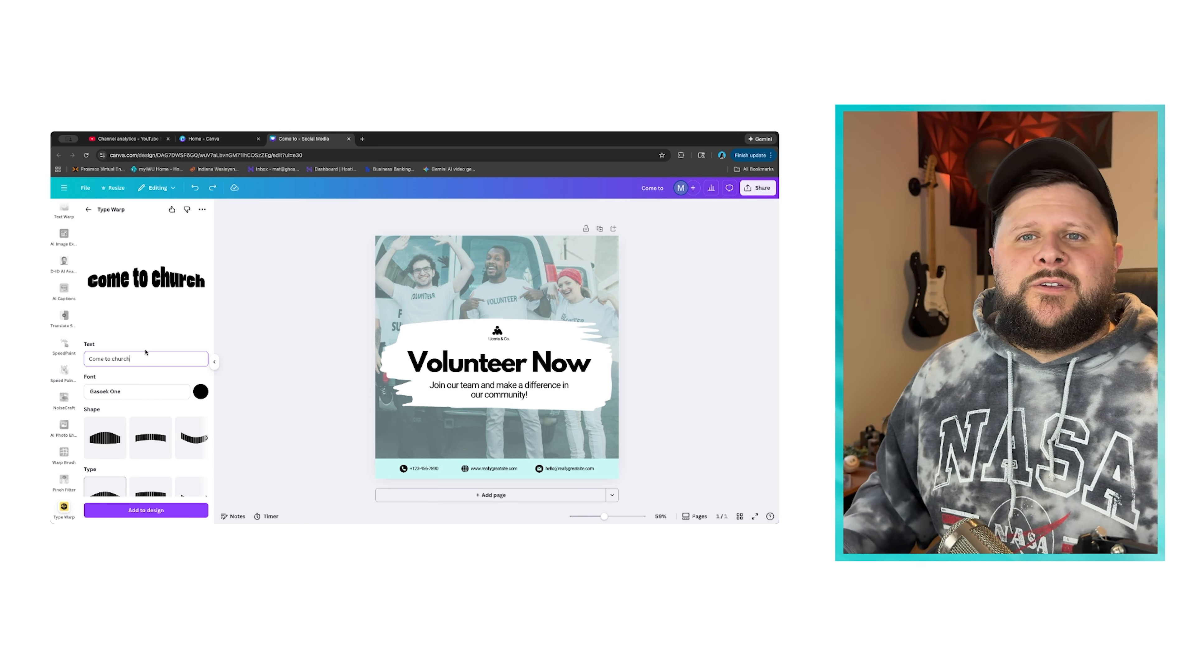
Try Albert Sans as the warped text's font, and set it to Anton instead
left_click(150, 395)
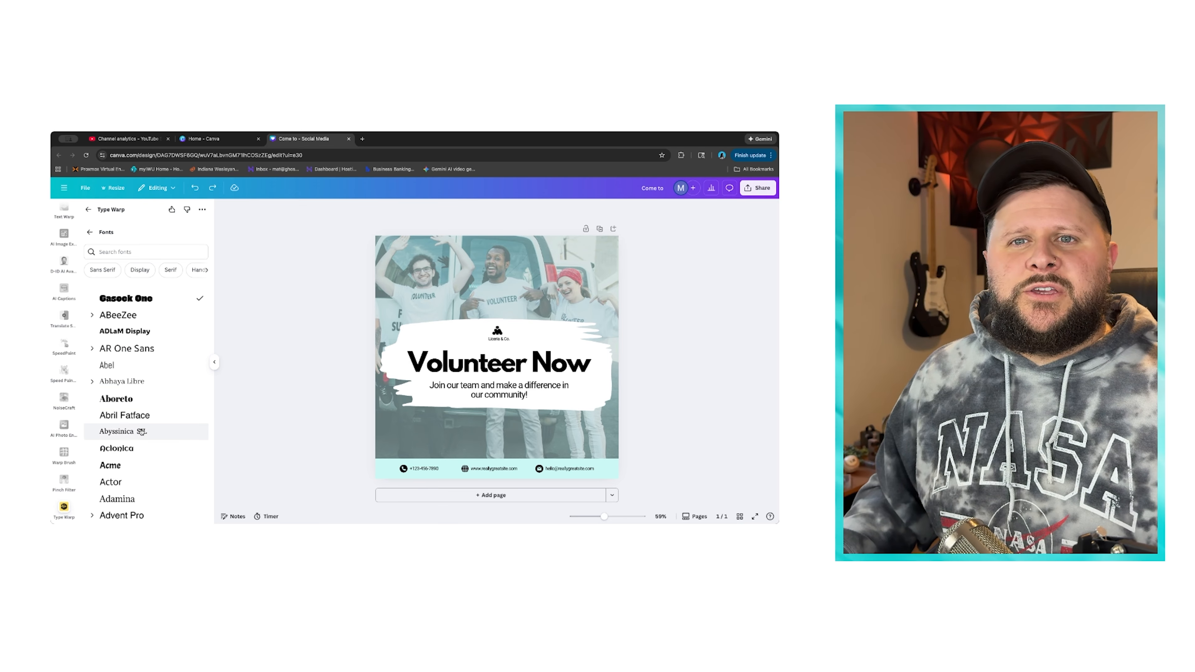
scroll(144, 471, "down", 5)
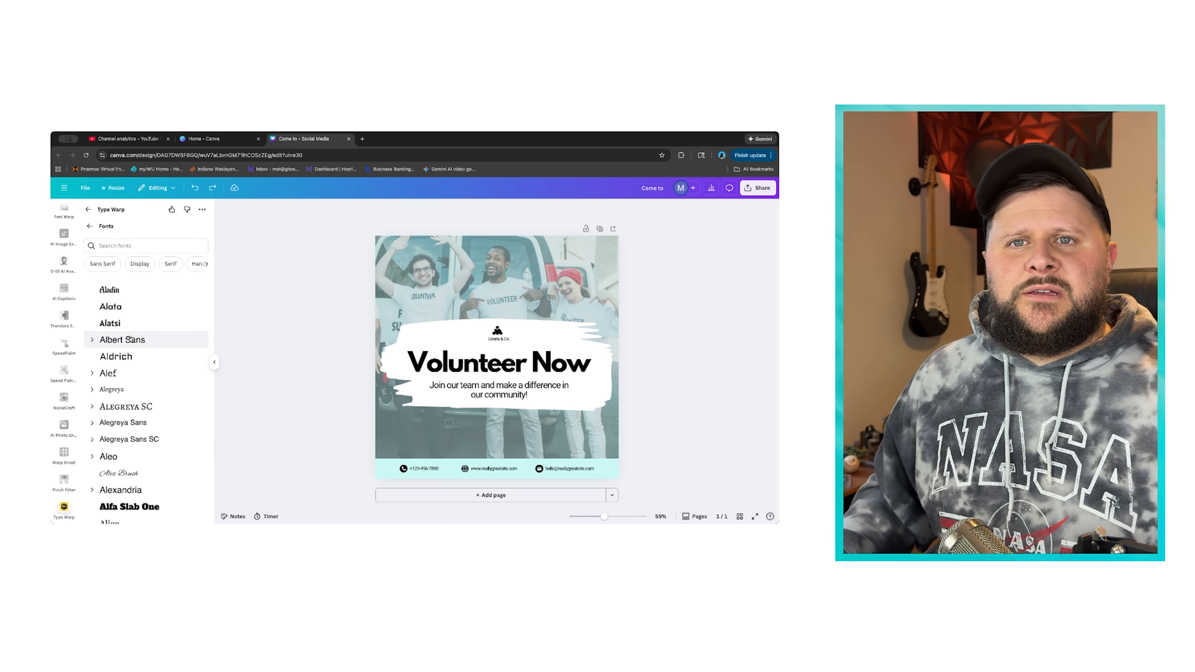
left_click(128, 323)
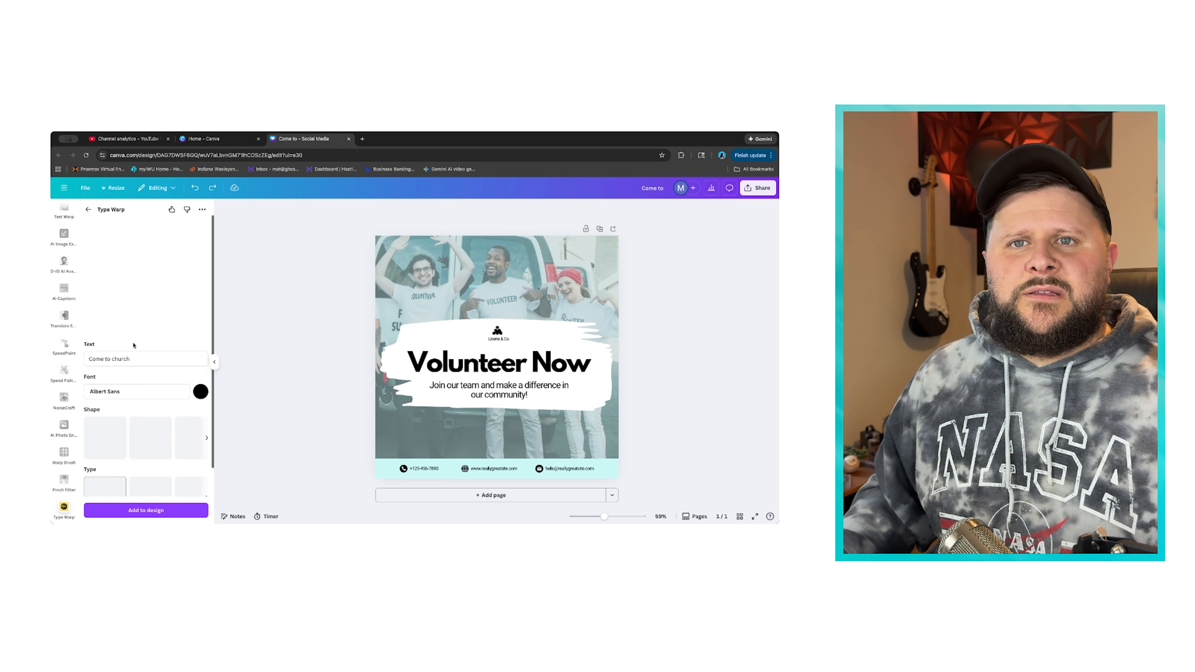
left_click(142, 395)
scroll(142, 415, "down", 5)
scroll(141, 424, "down", 10)
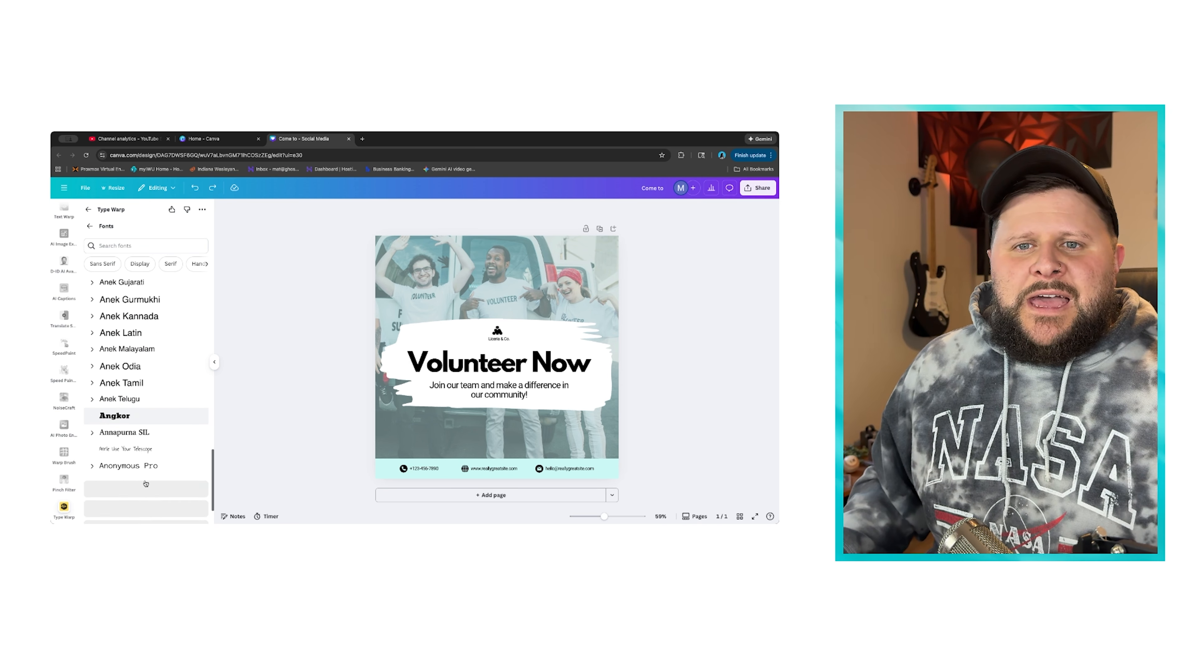
scroll(146, 484, "down", 3)
left_click(108, 424)
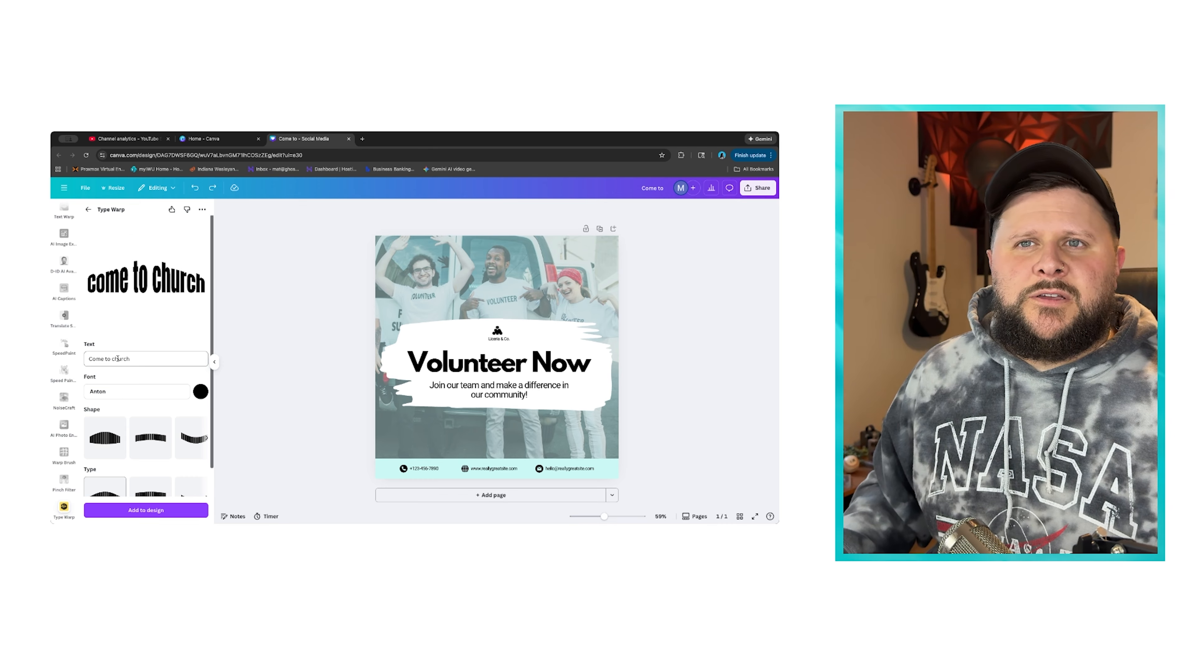
Set the warped text's color to the teal from the brand color palette
left_click(201, 392)
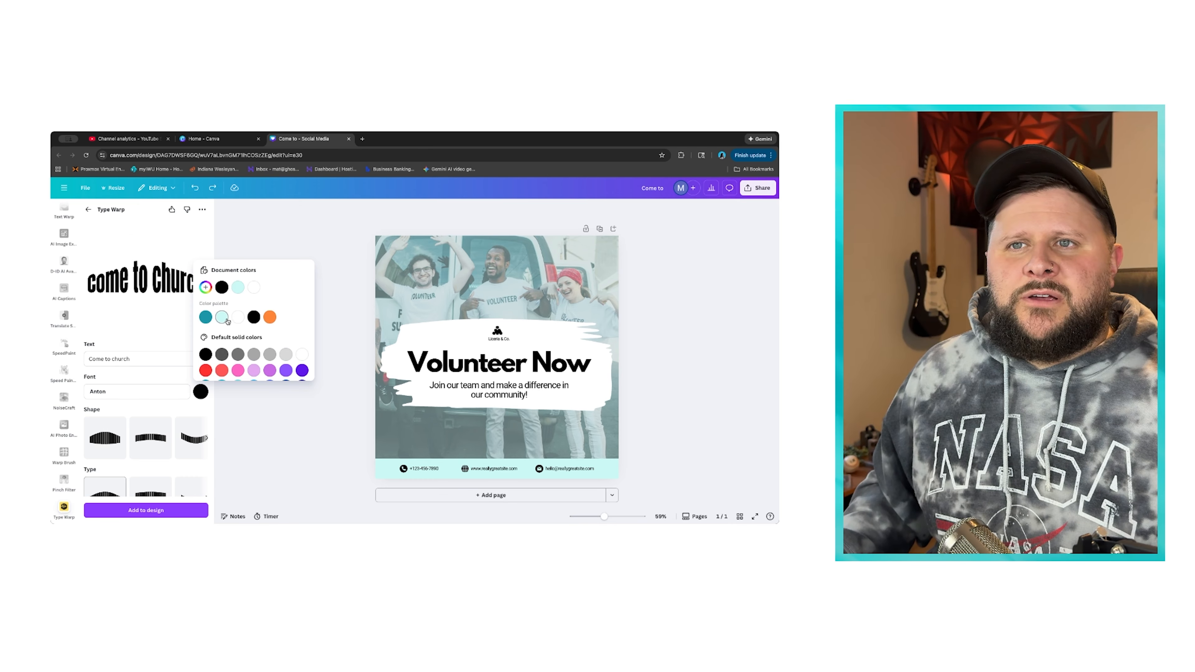
left_click(269, 316)
left_click(206, 317)
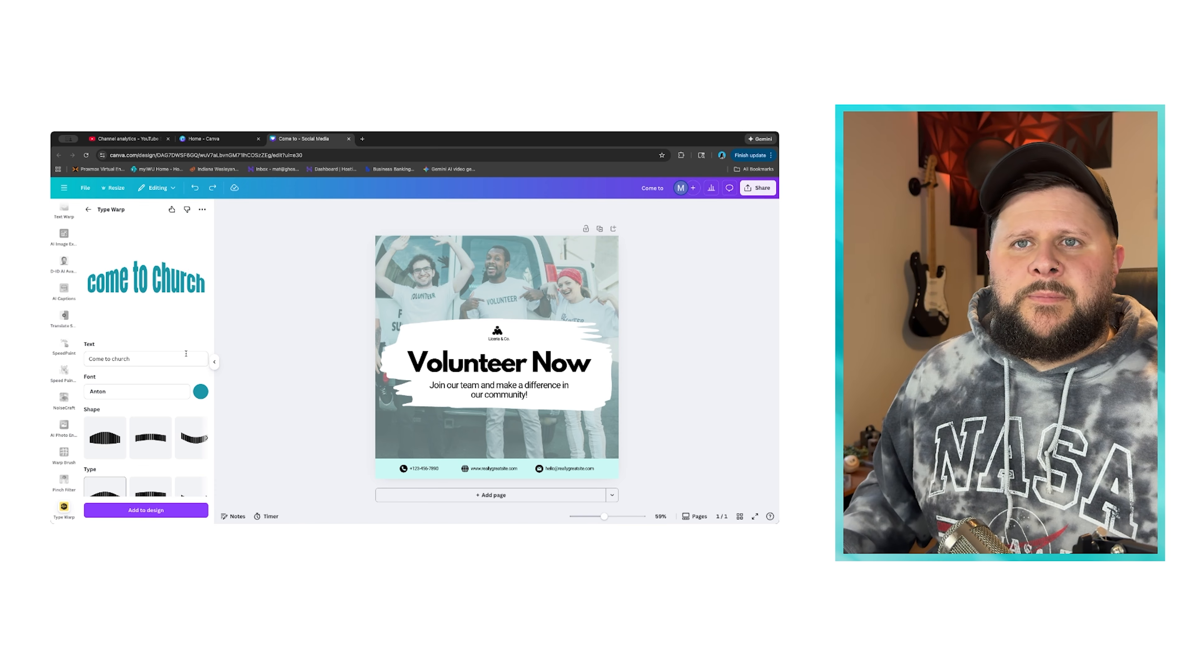
Try other warp shapes for the "Come to church" text and select the pinched bow-tie shape
scroll(109, 416, "down", 2)
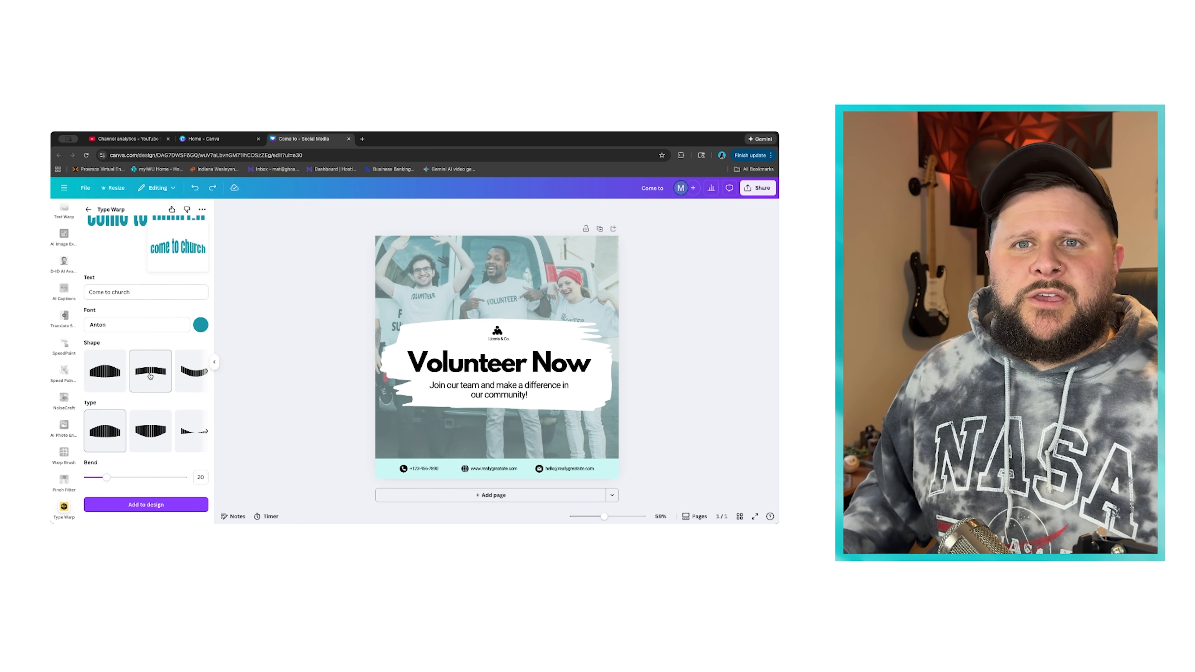
scroll(146, 376, "up", 2)
left_click(150, 437)
left_click(190, 440)
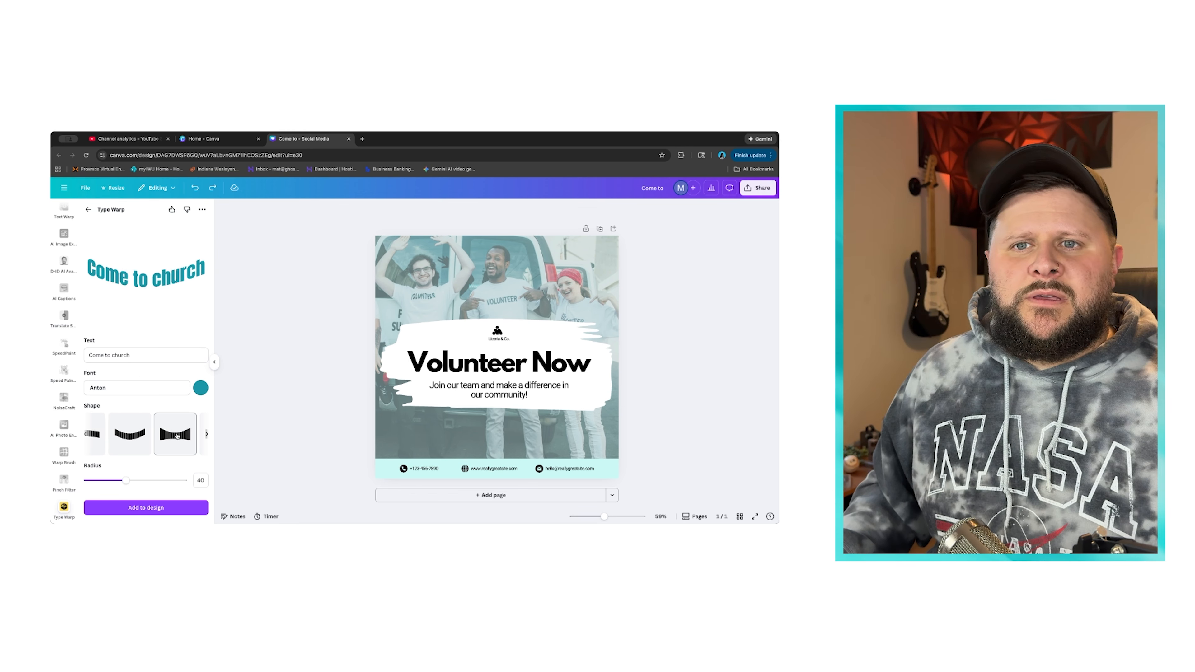
Try the wave shape for the "Come to church" text with its curve set to 59
left_click(144, 434)
left_click(144, 434)
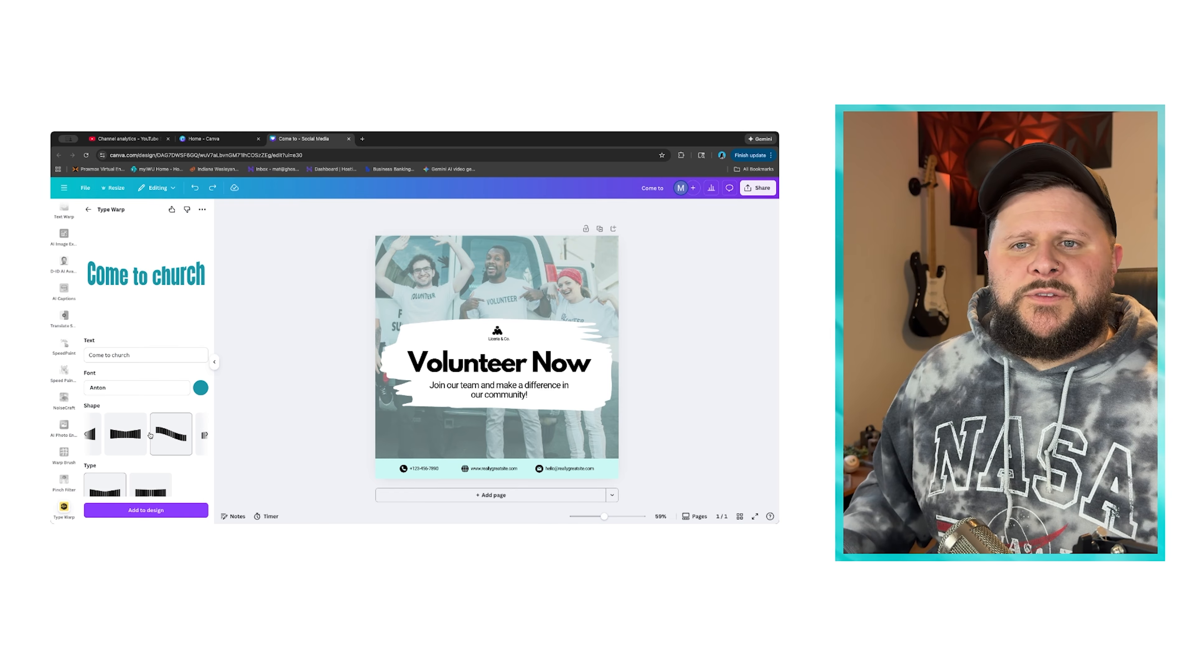
mouse_move(160, 477)
left_mouse_down()
mouse_move(88, 477)
mouse_move(164, 477)
left_mouse_up()
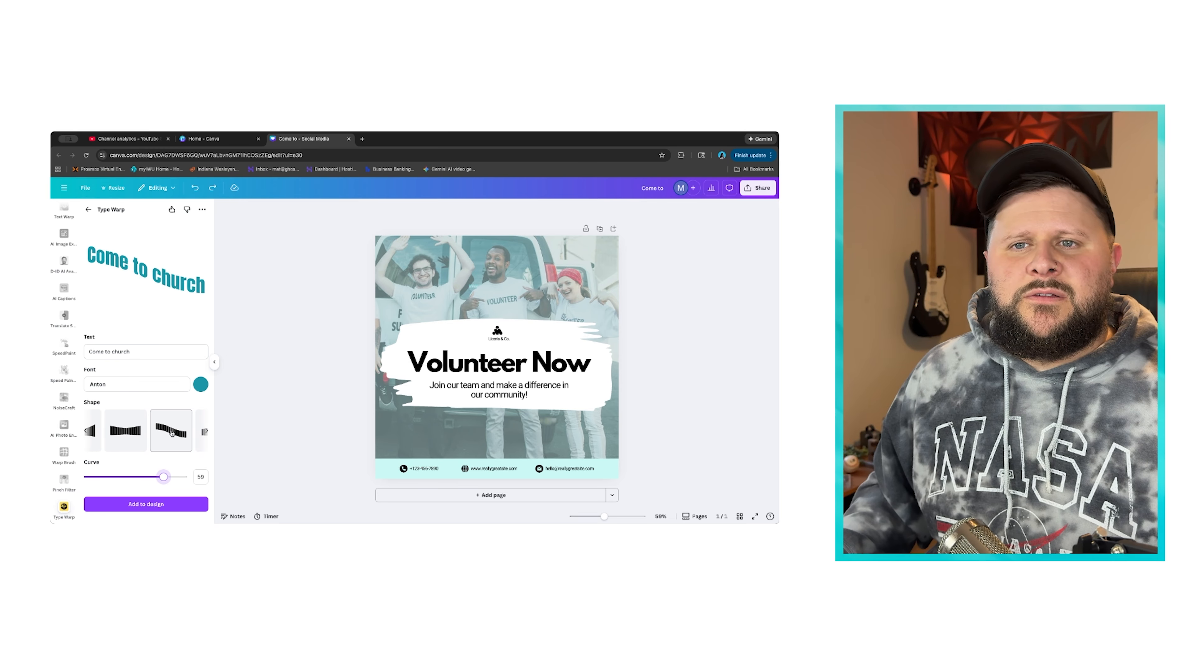
Give the warped text a bulging shape with a height of 140, and try it in the design above the headline
scroll(164, 434, "right", 2)
left_click(162, 437)
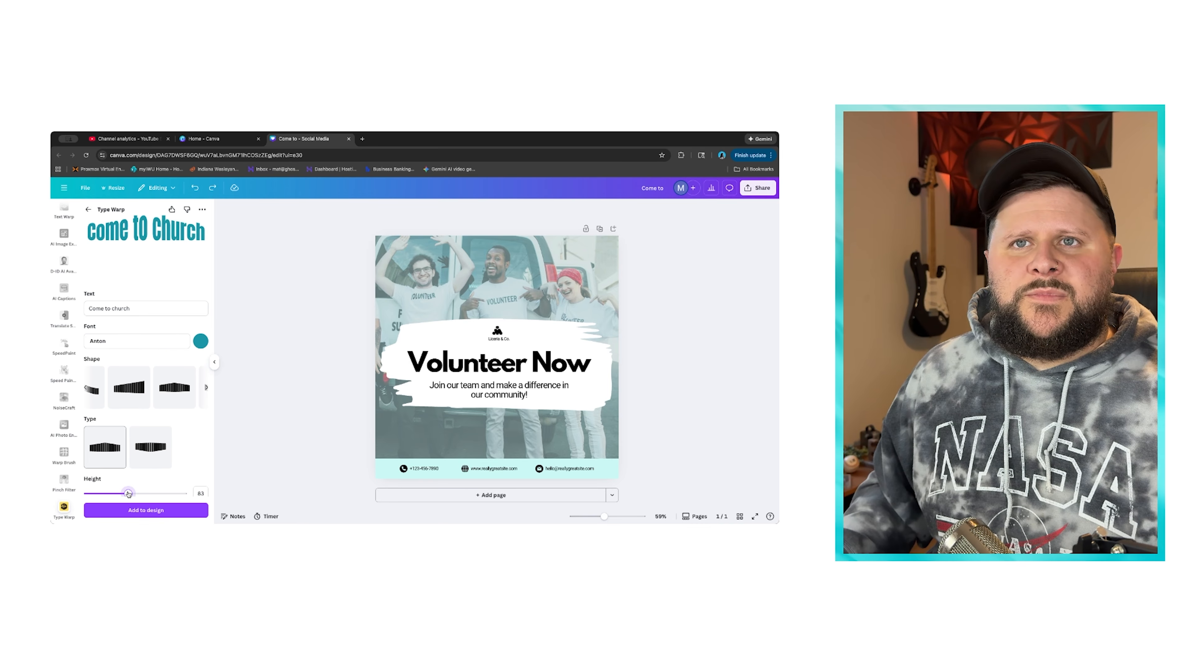
left_click_drag(127, 494, 154, 493)
scroll(184, 459, "down", 1)
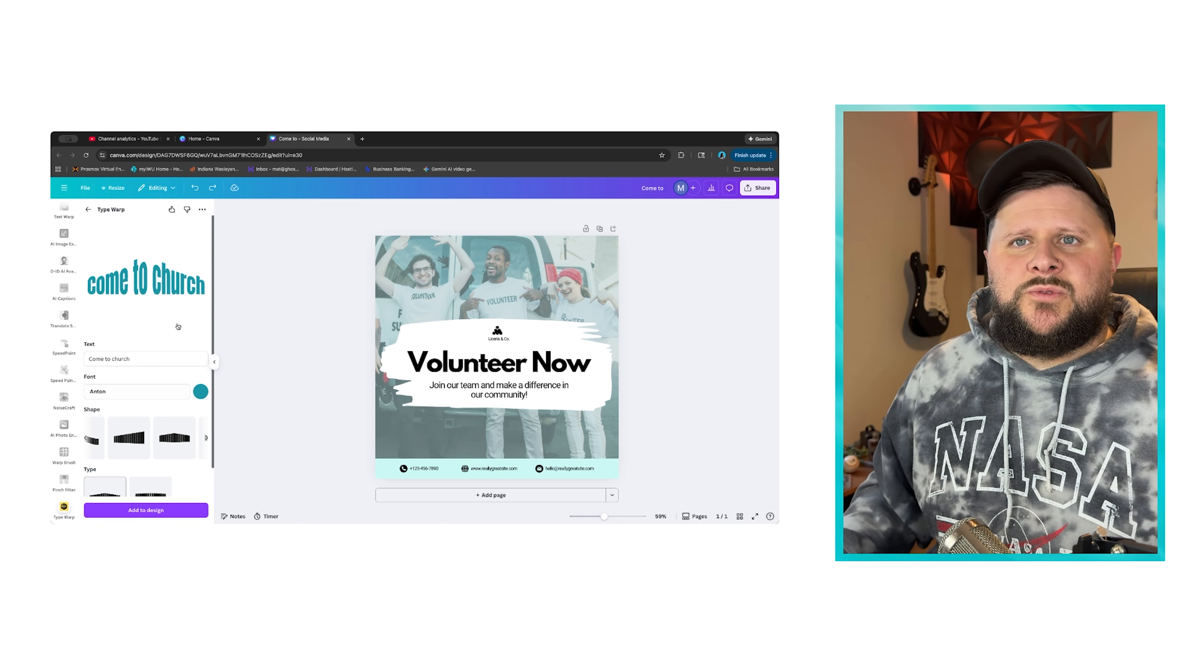
left_click(167, 500)
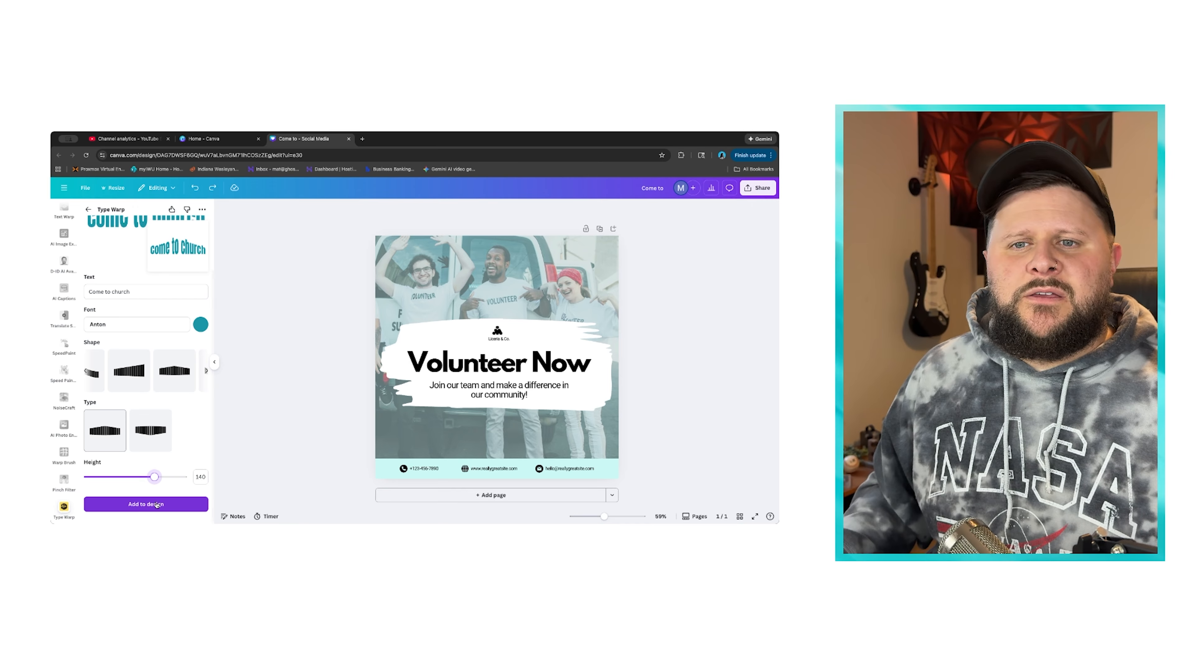
left_click_drag(519, 361, 520, 291)
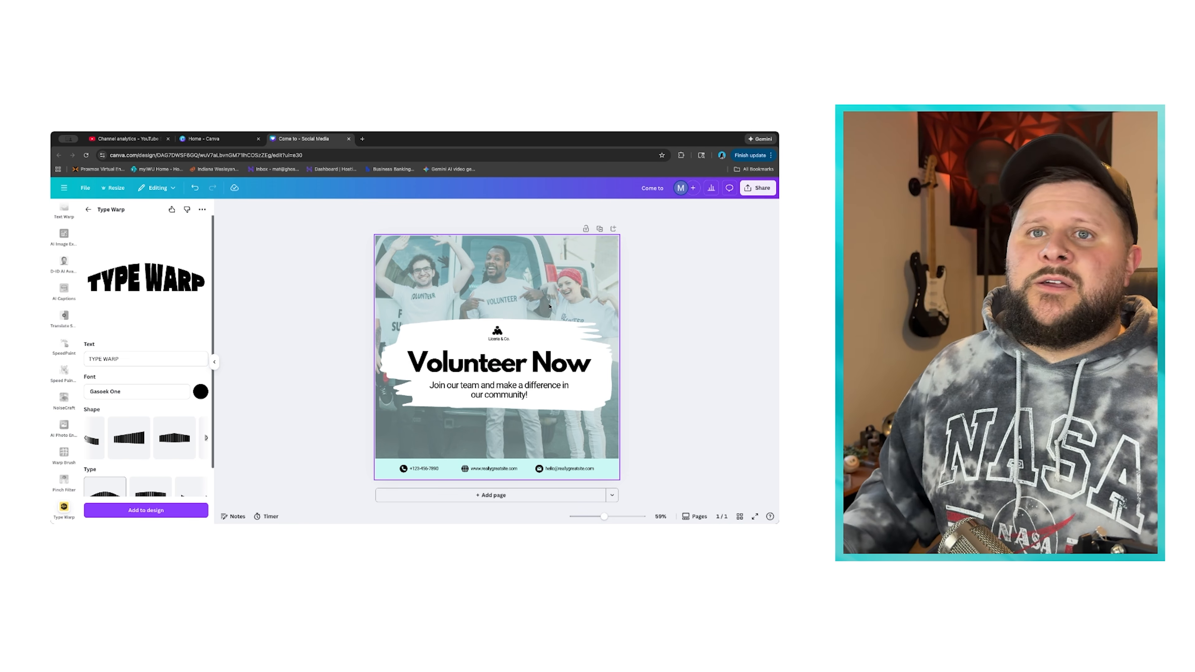
Open the Canva apps catalog and examine the available apps through to the end of the list
scroll(65, 289, "up", 10)
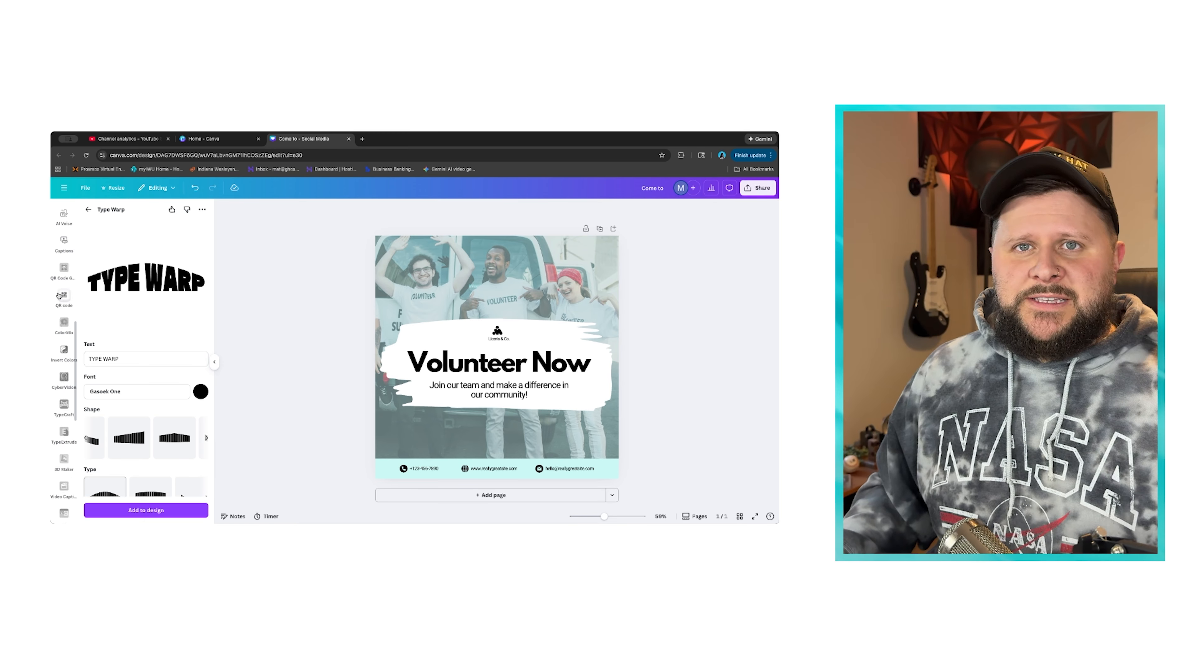
left_click(64, 408)
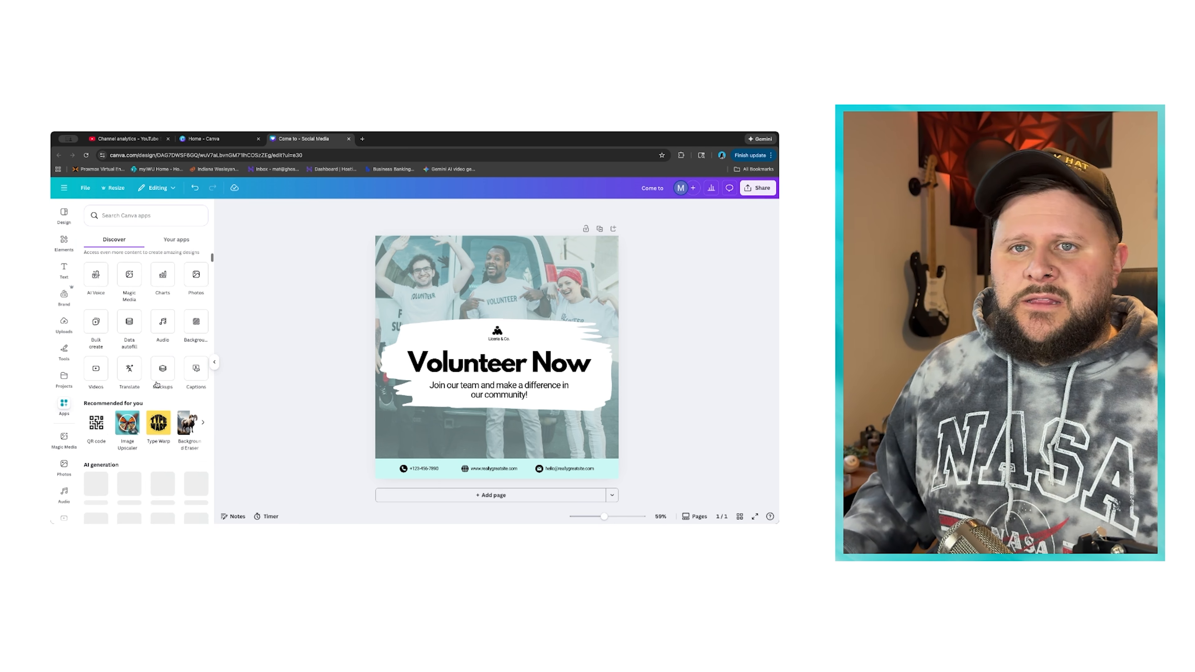
scroll(158, 383, "down", 10)
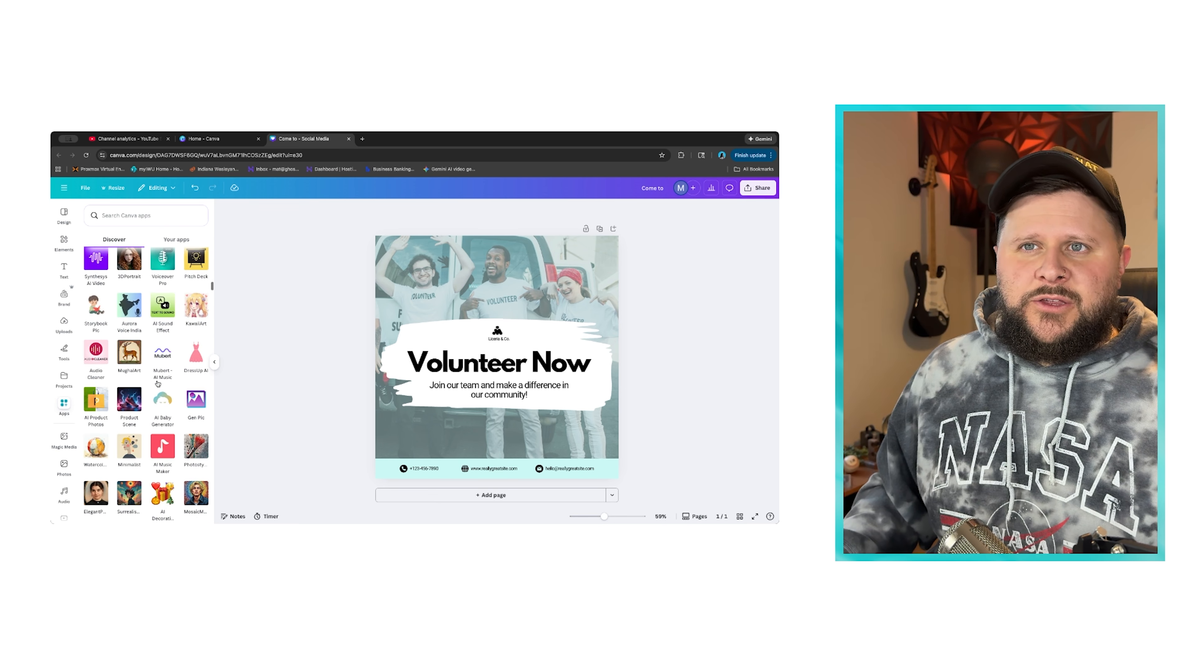
scroll(158, 383, "down", 5)
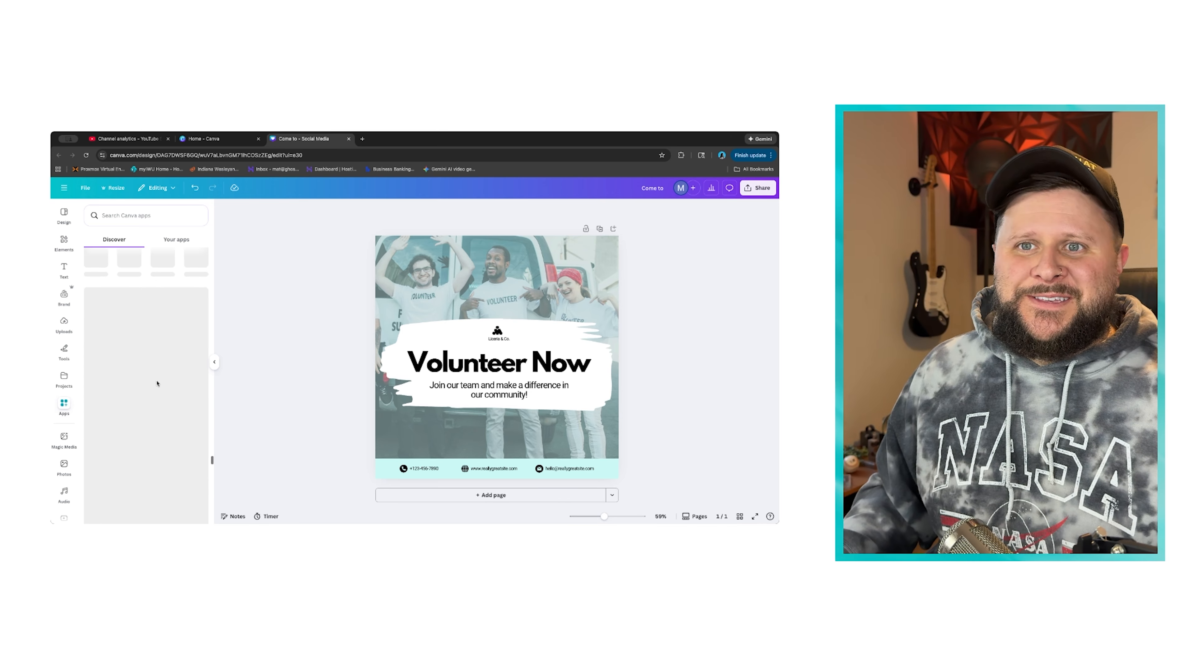
scroll(157, 383, "down", 5)
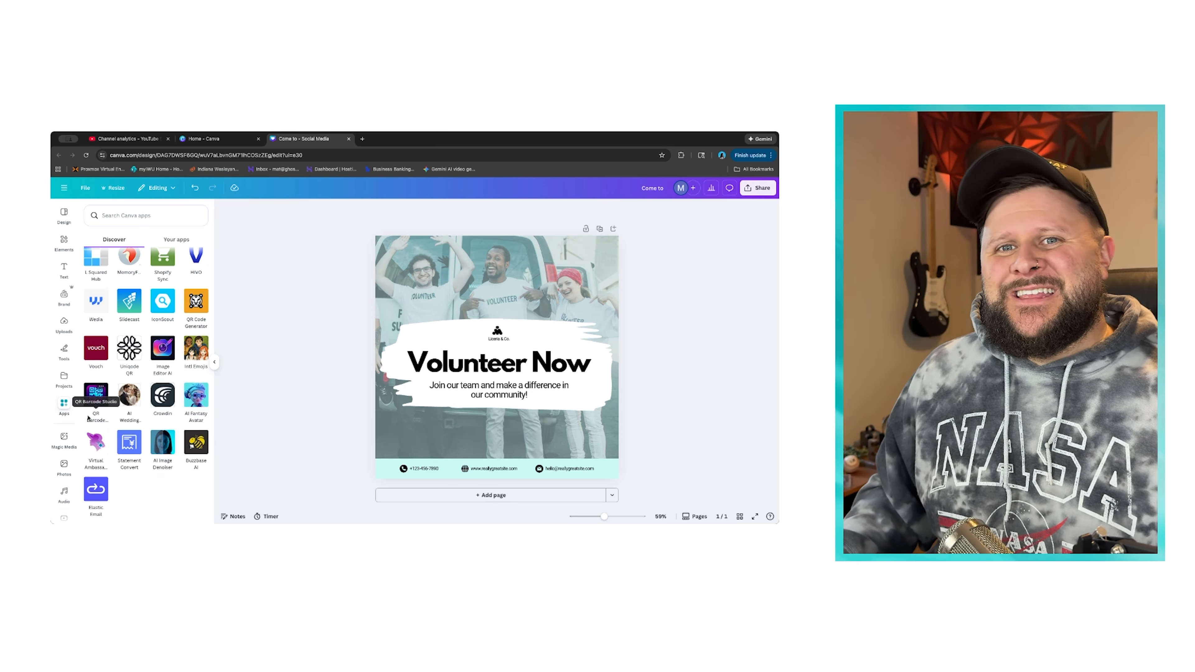
scroll(66, 408, "down", 3)
scroll(63, 431, "down", 5)
scroll(63, 431, "up", 8)
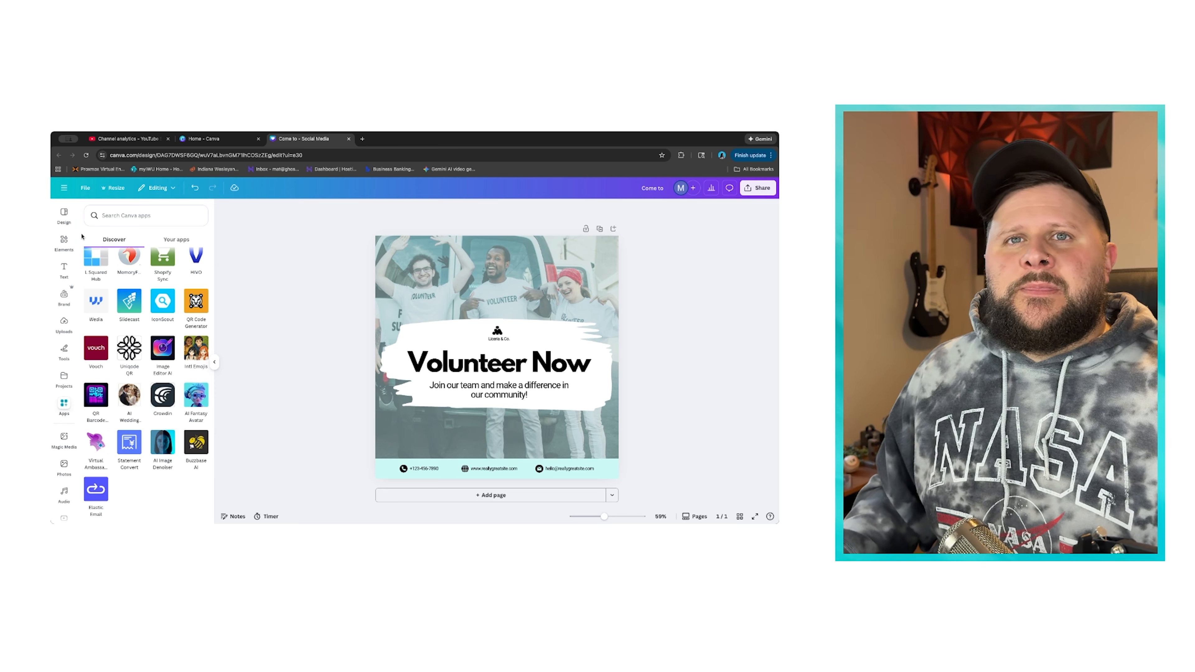
Review the design templates and the element categories available in the editor
left_click(64, 214)
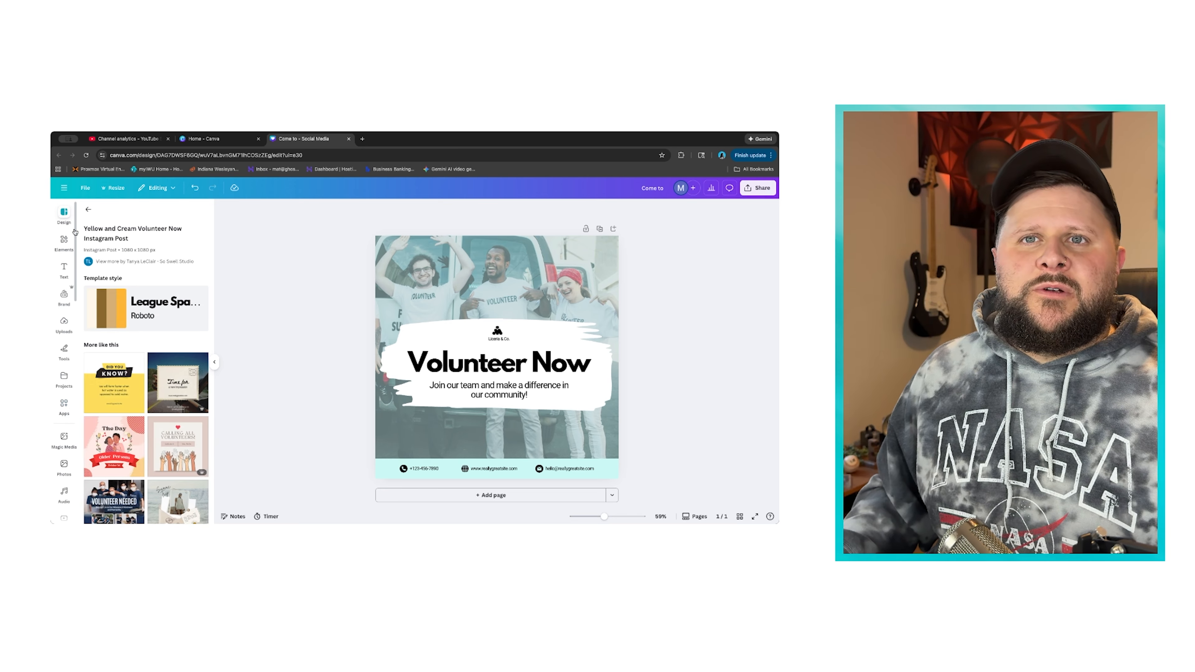
left_click(66, 240)
left_click(68, 240)
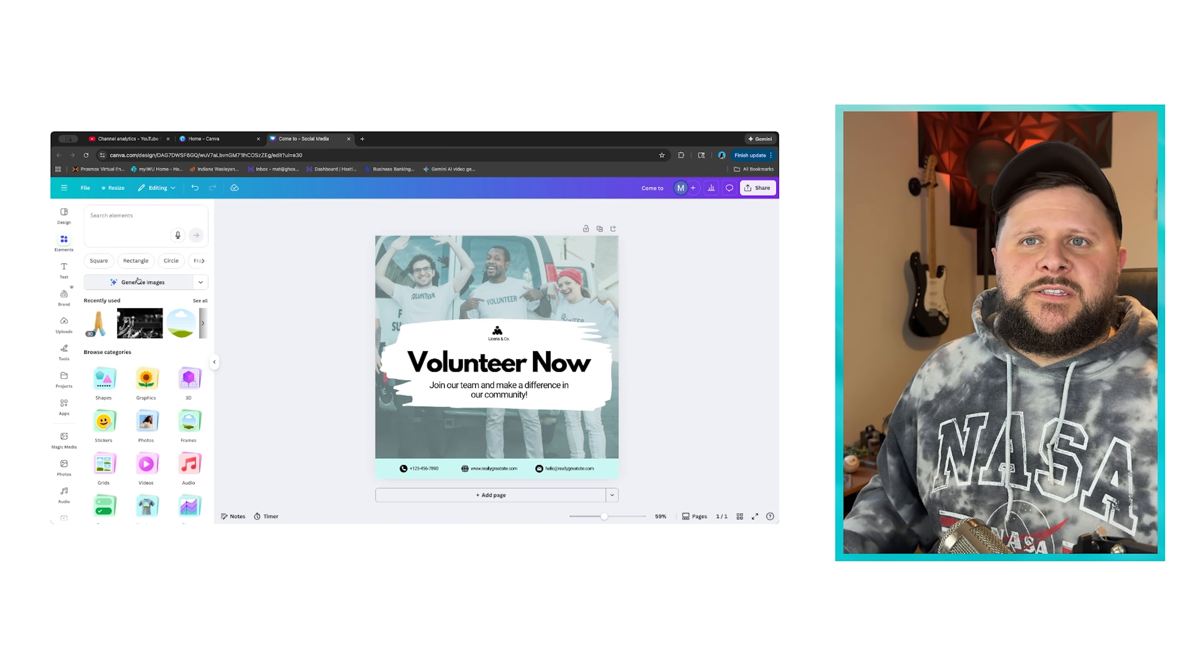
left_click(64, 214)
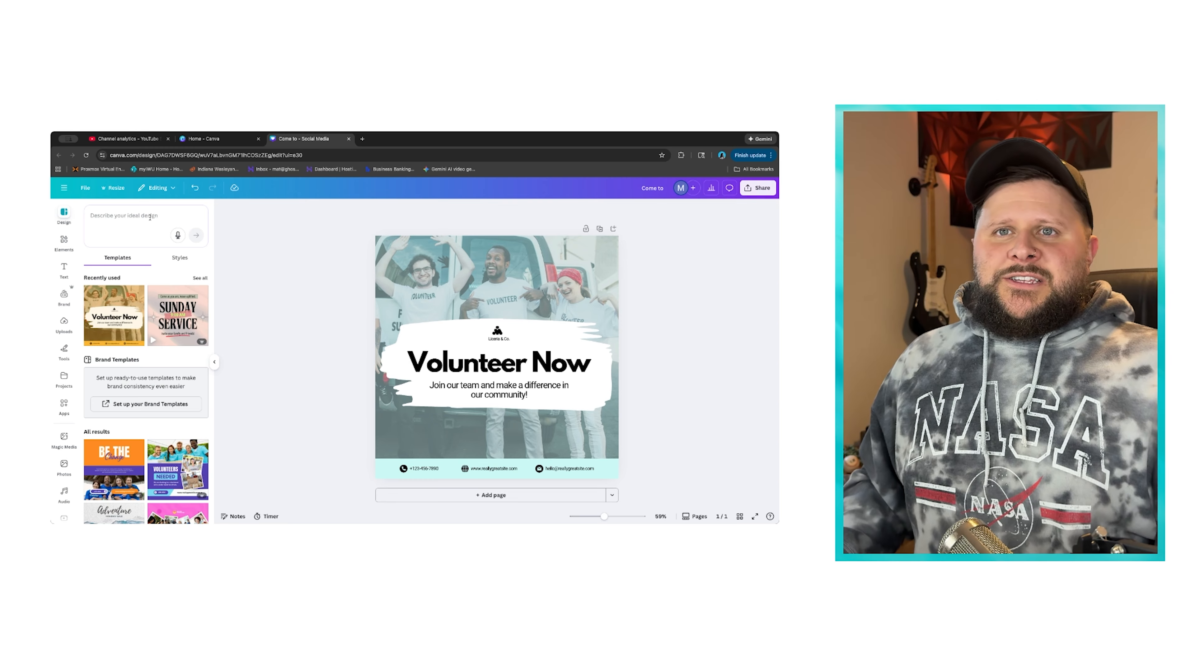
Search the elements for "worship service" and generate images from that search
left_click(64, 241)
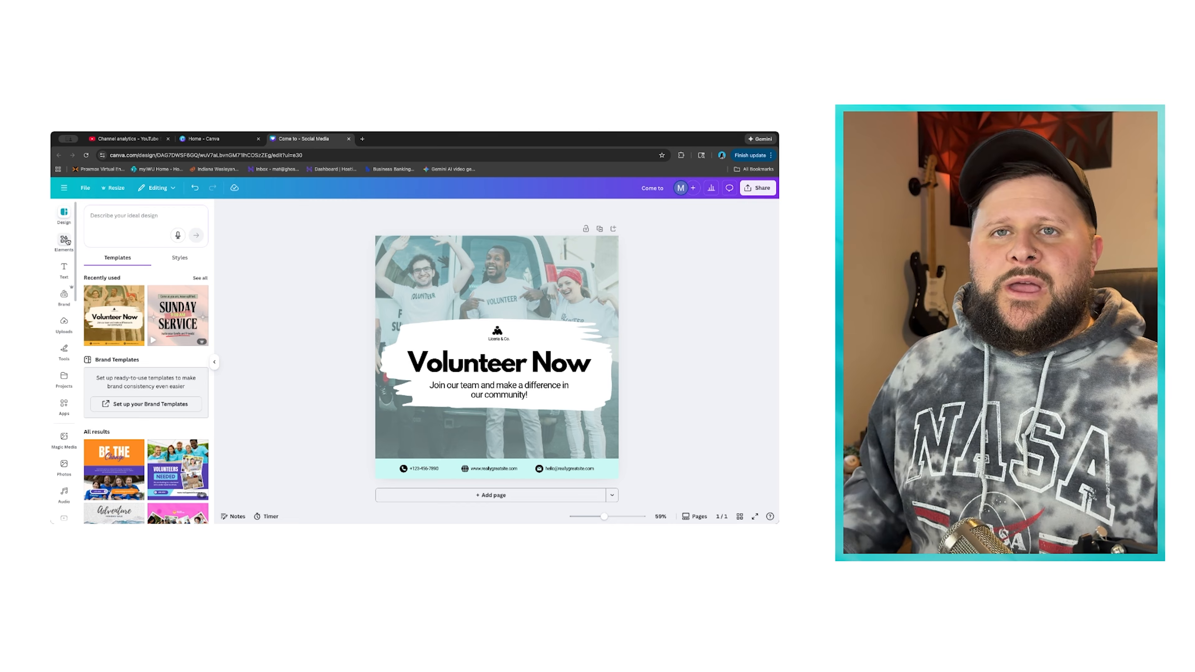
left_click(164, 227)
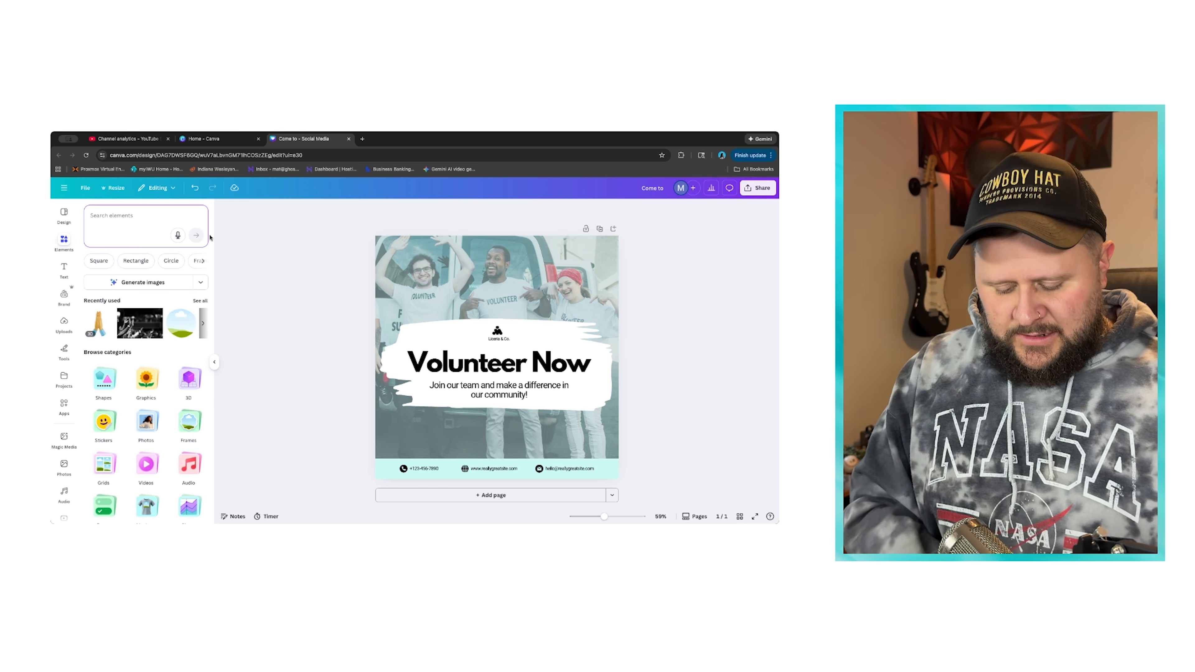
type("worship service")
key("Return")
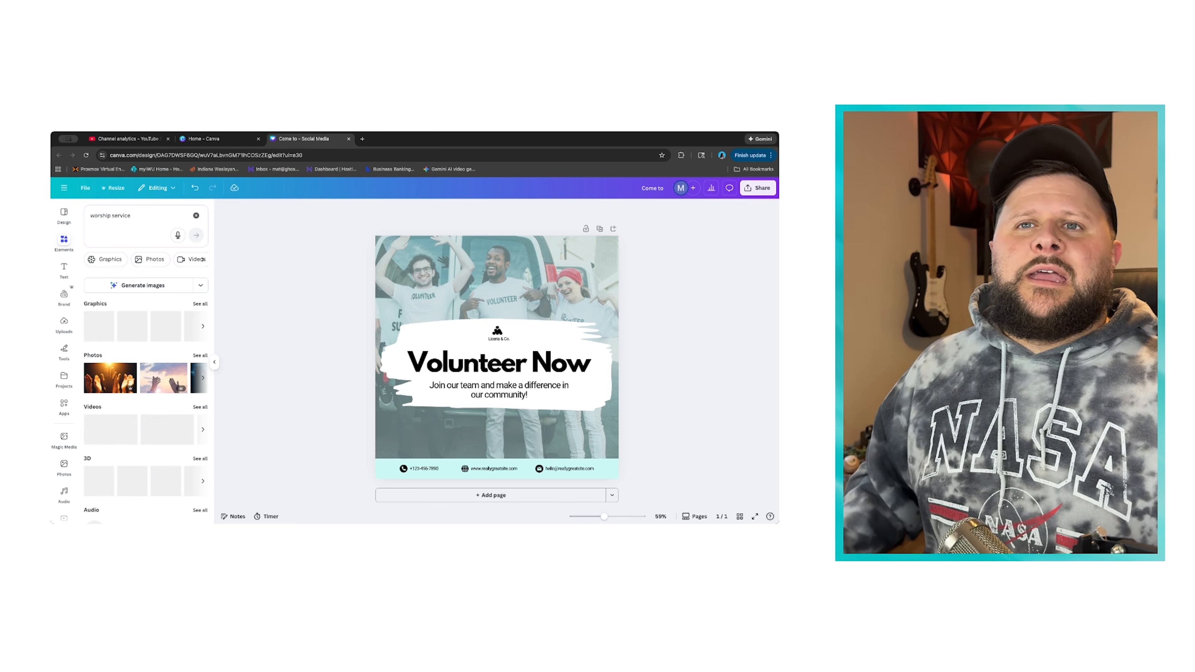
scroll(150, 390, "down", 3)
scroll(150, 391, "up", 3)
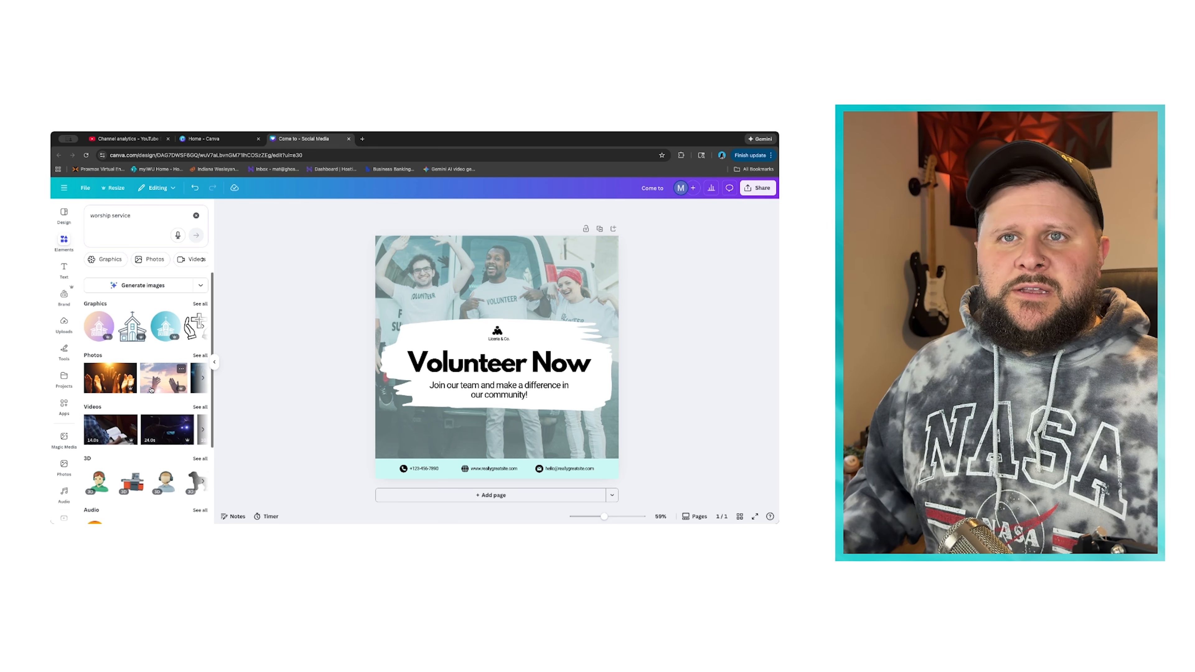
left_click(138, 290)
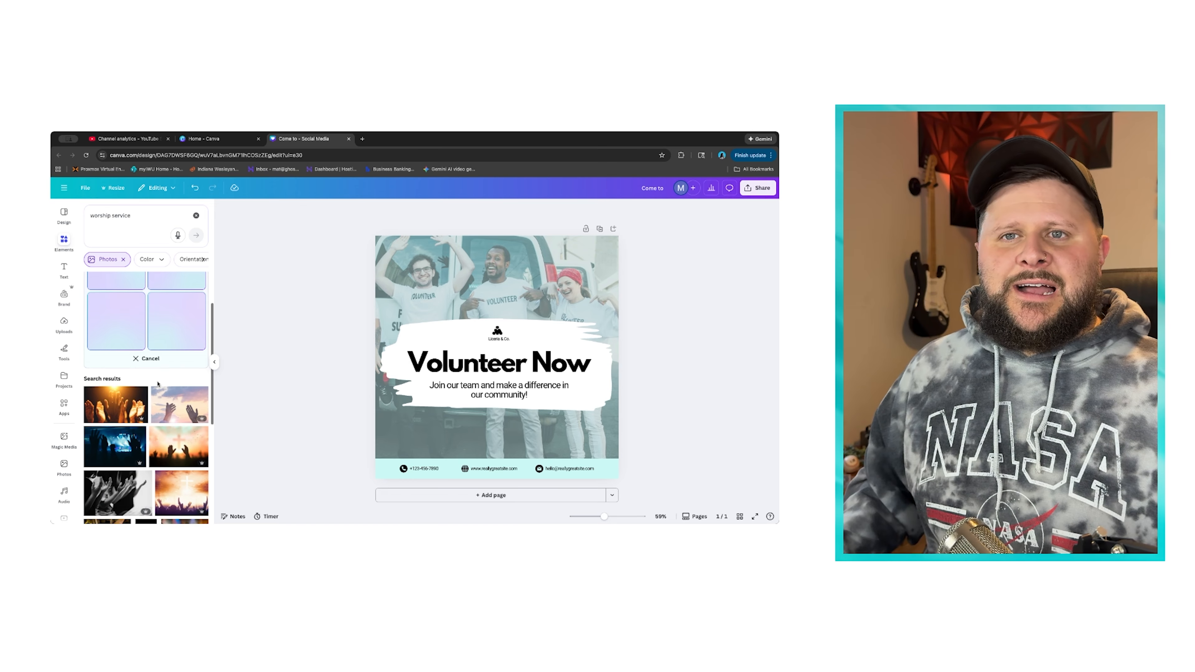
Try a photo of a worshipper with a raised hand as the graphic's background, and undo the replacement
scroll(157, 464, "down", 3)
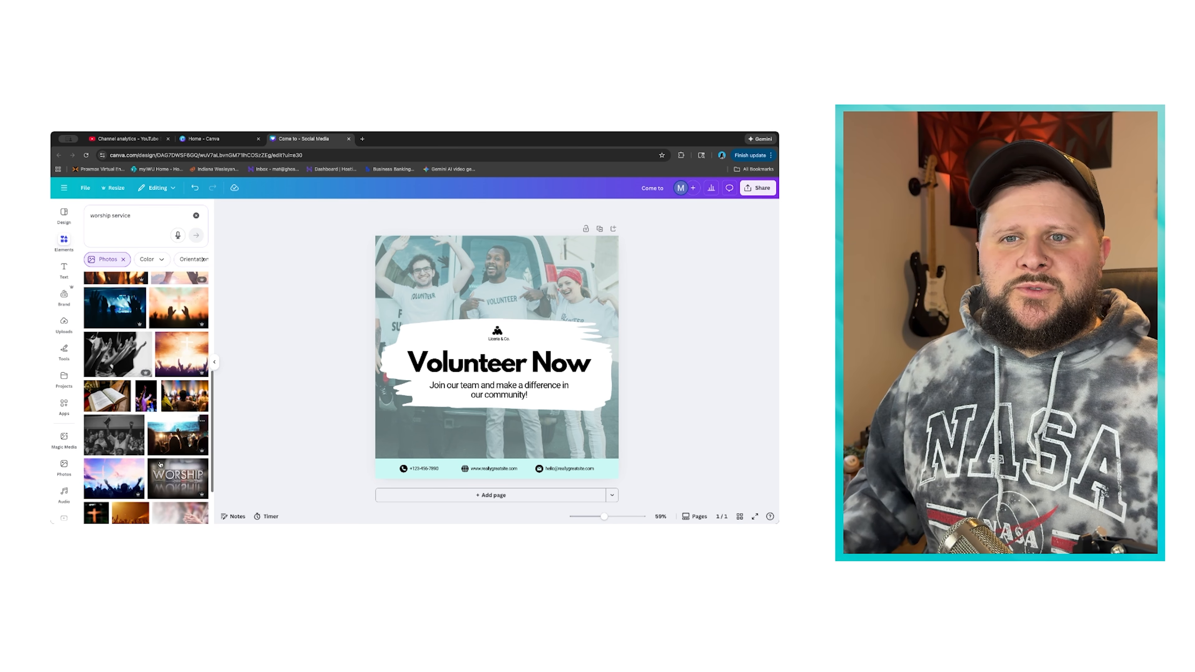
scroll(158, 464, "down", 3)
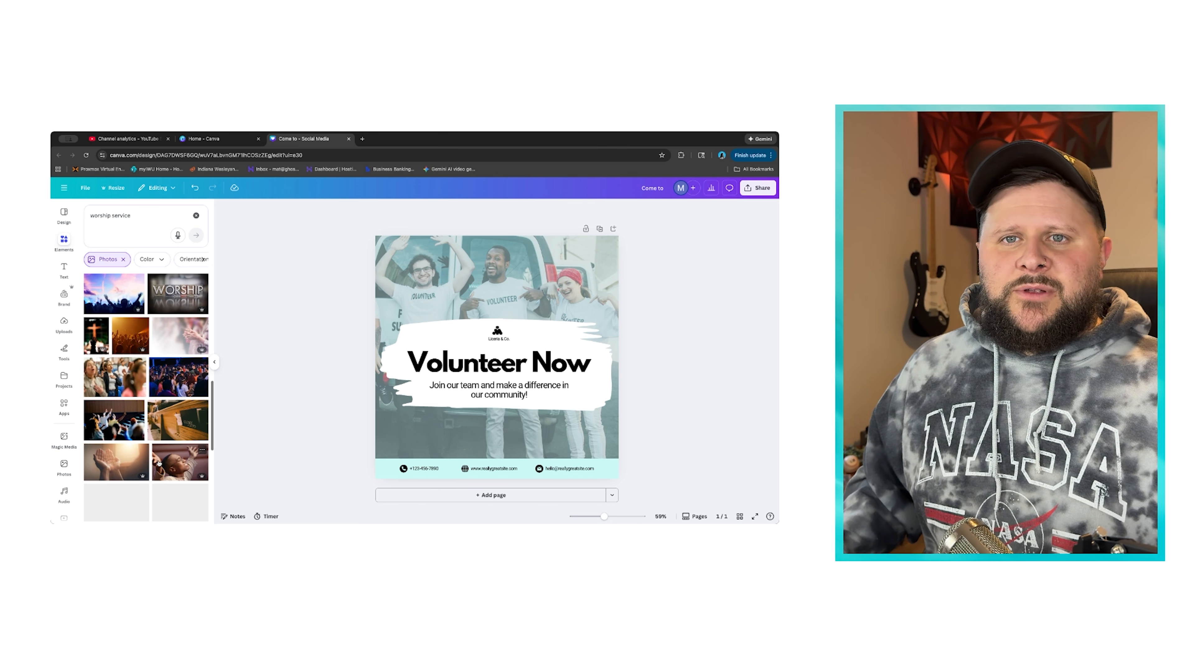
scroll(158, 463, "down", 3)
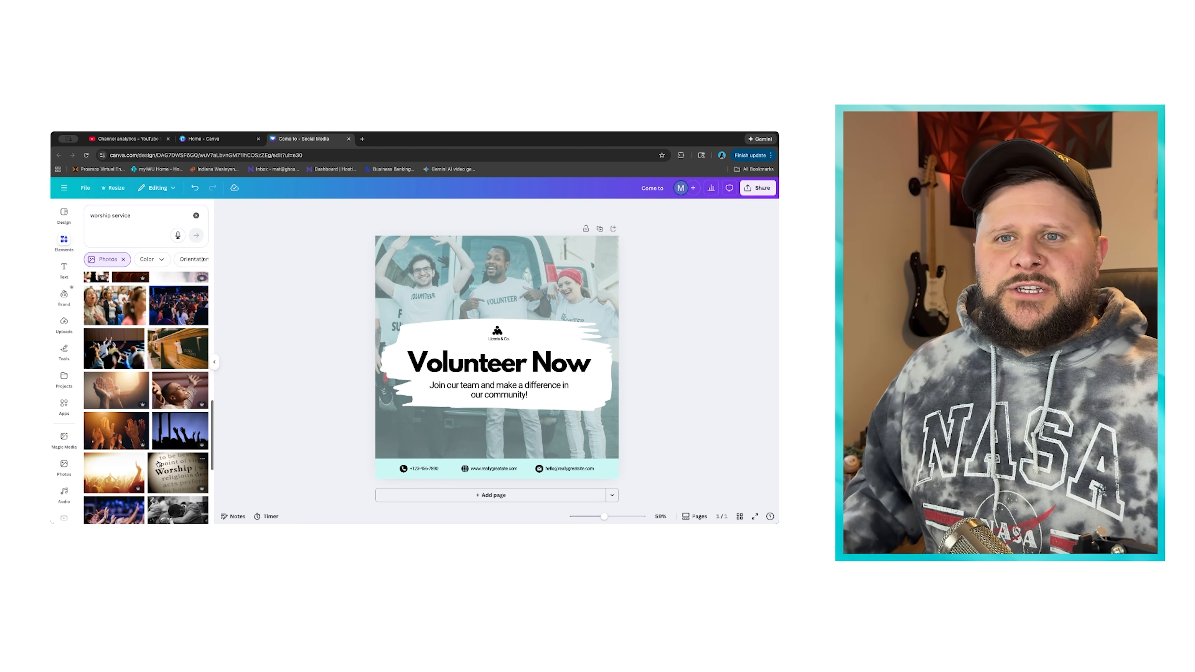
left_click_drag(180, 391, 470, 282)
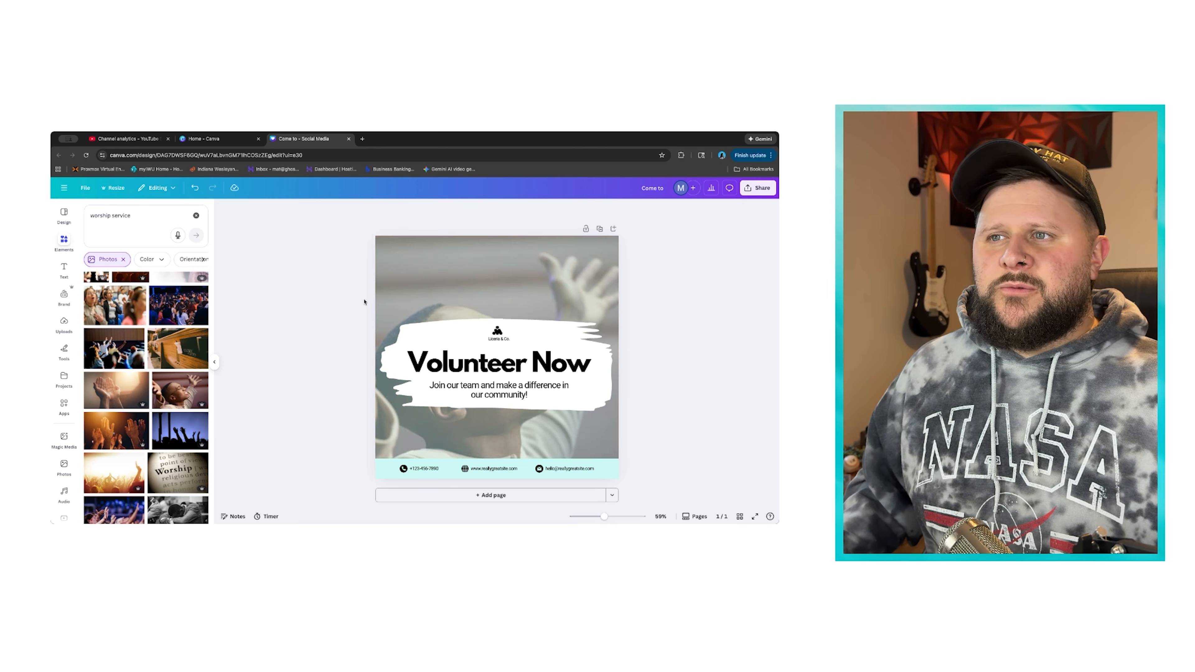
key("ctrl+z")
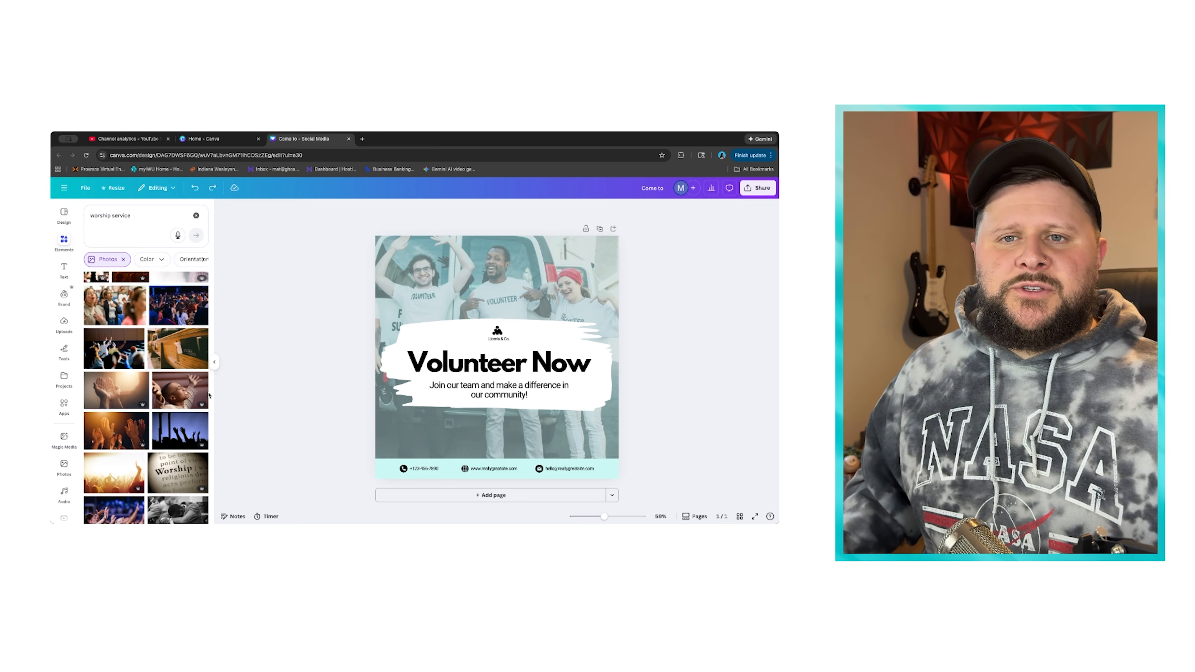
Clear the worship service search and search the graphics category for "church"
scroll(142, 377, "up", 10)
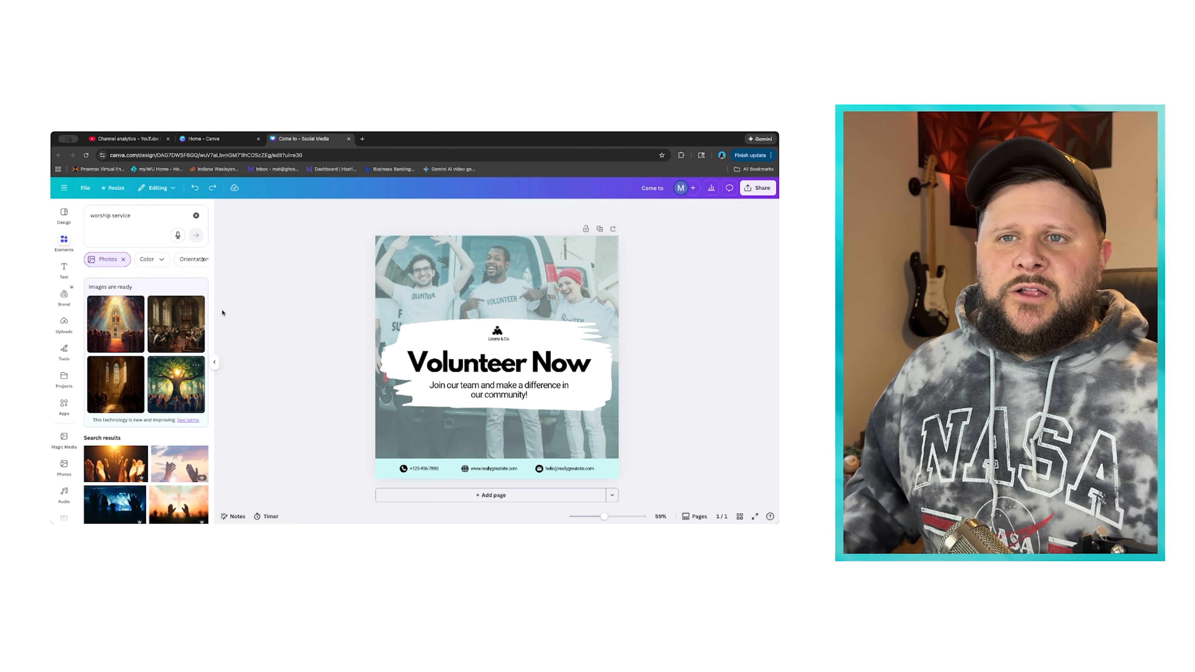
left_click(122, 260)
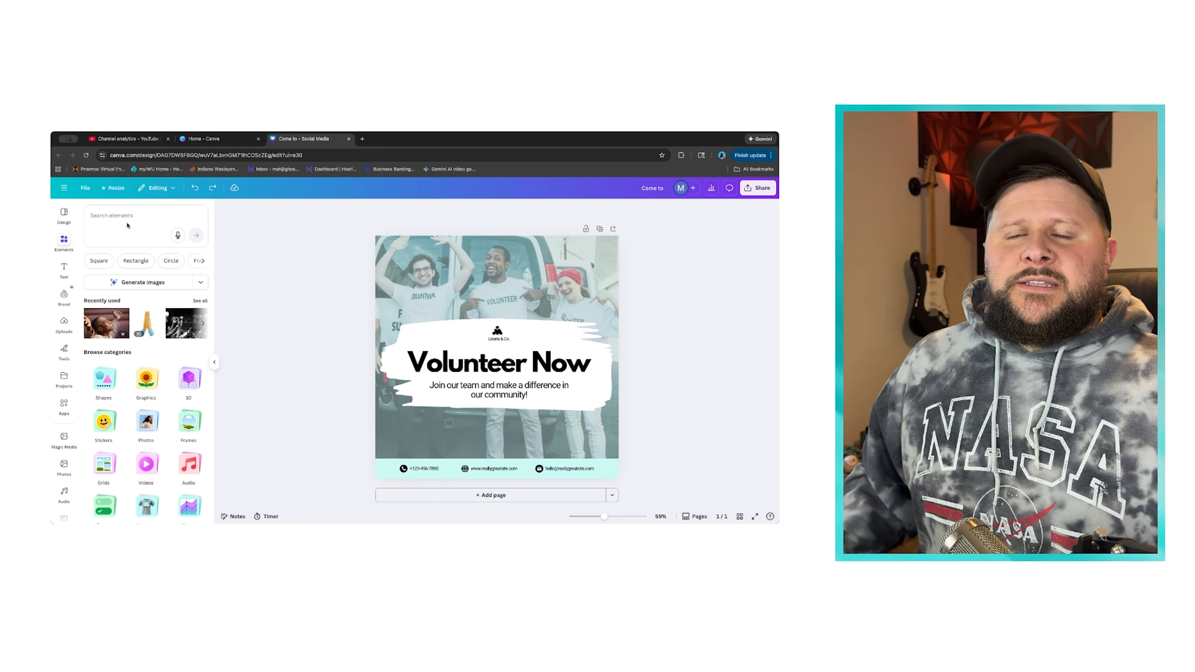
scroll(152, 306, "down", 1)
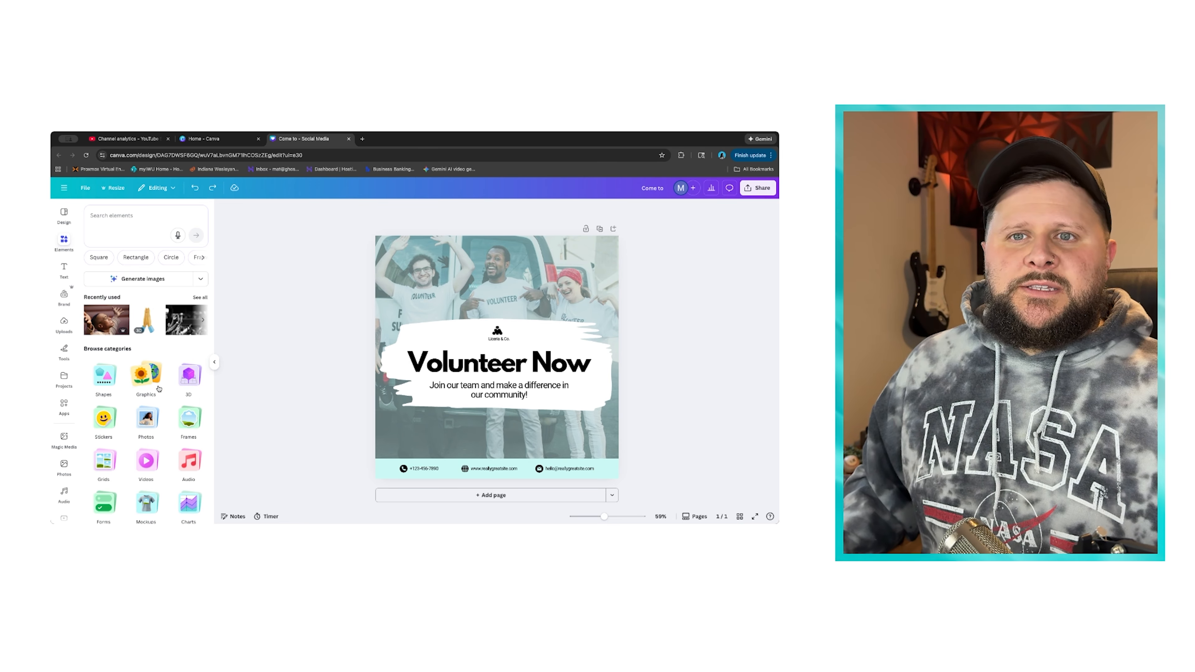
left_click(146, 375)
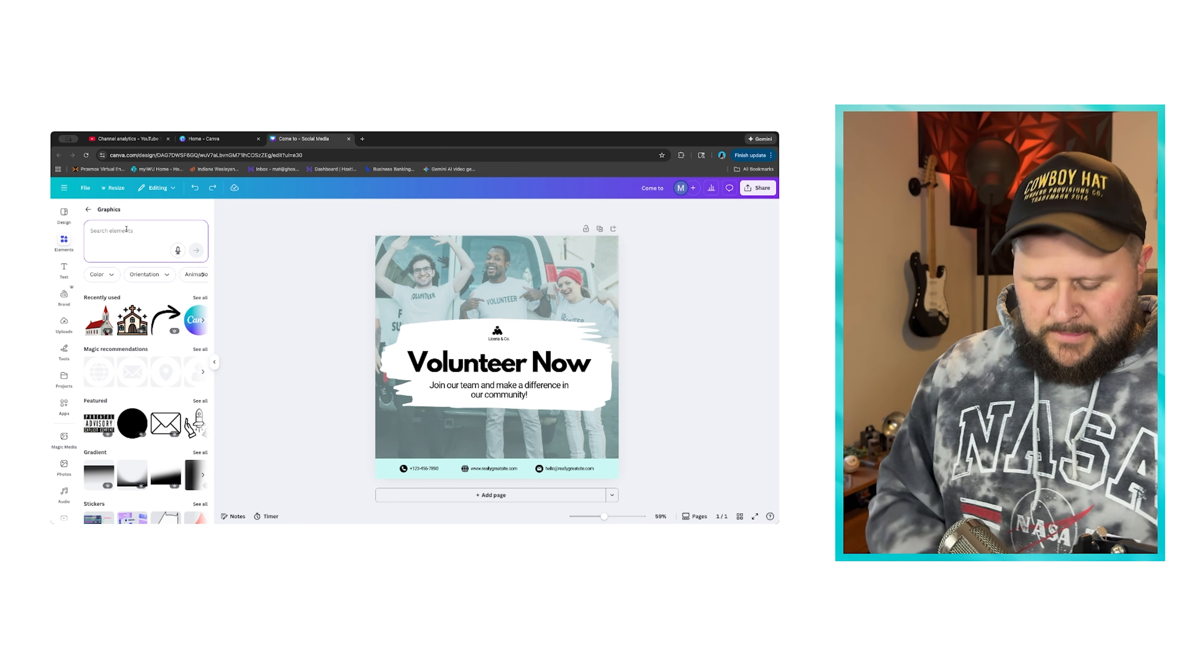
type("church")
key("Return")
Add the solid black church and the line-drawn church graphics from the search results to the design
left_click(108, 327)
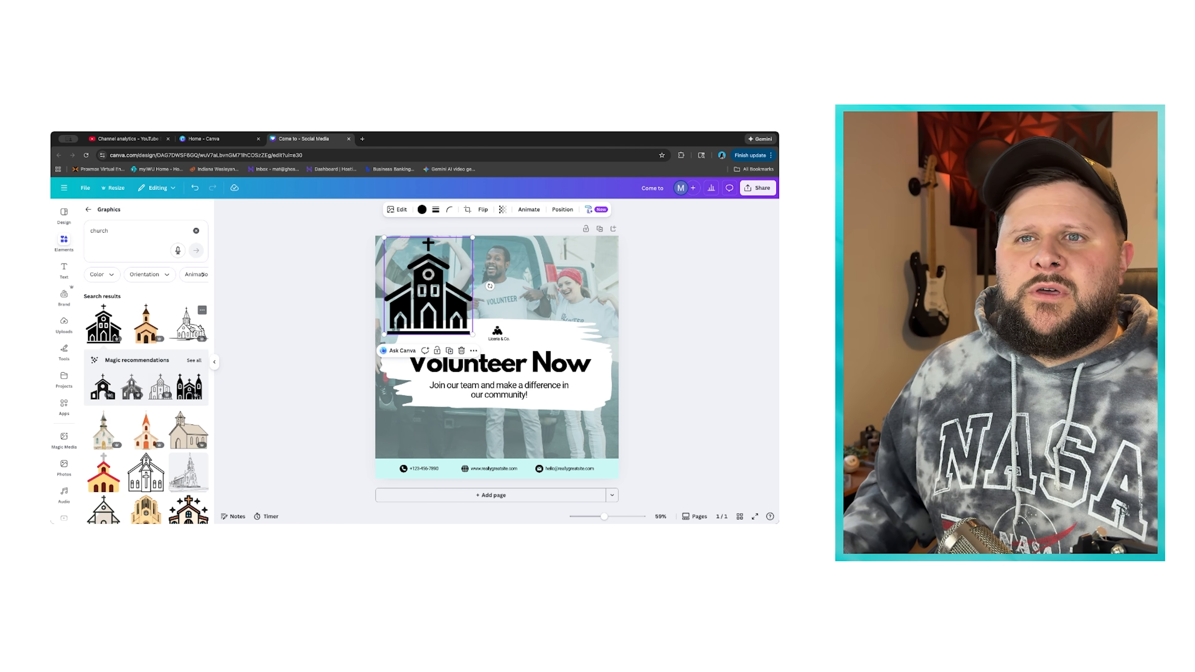
left_click(188, 325)
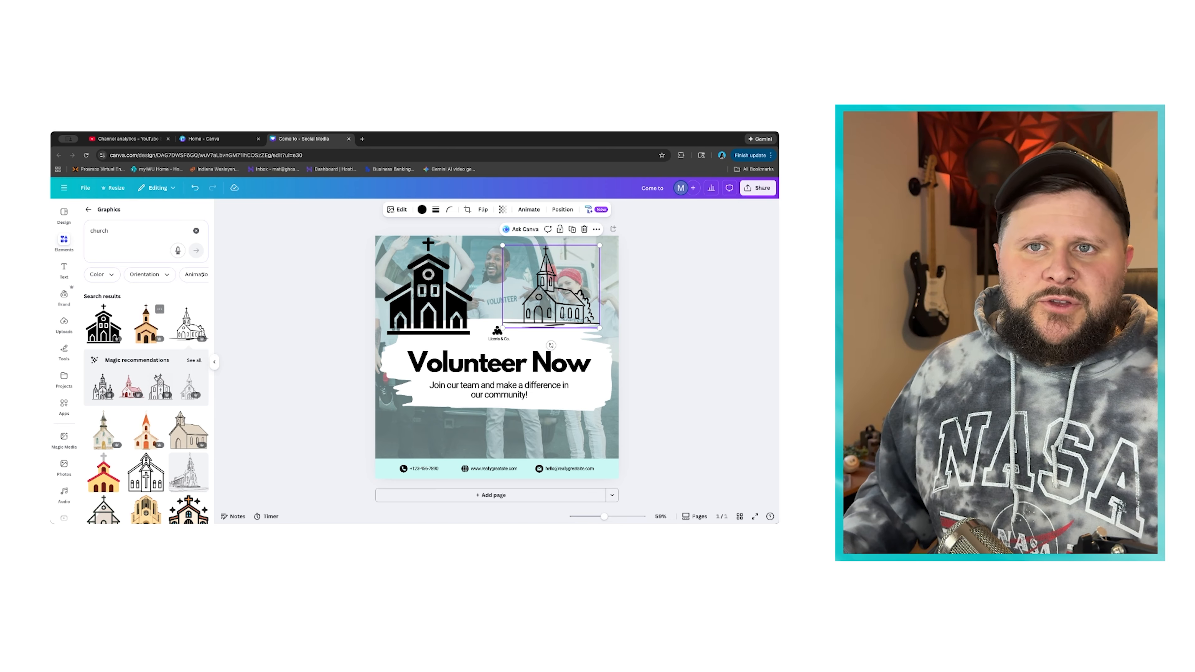
scroll(149, 363, "down", 8)
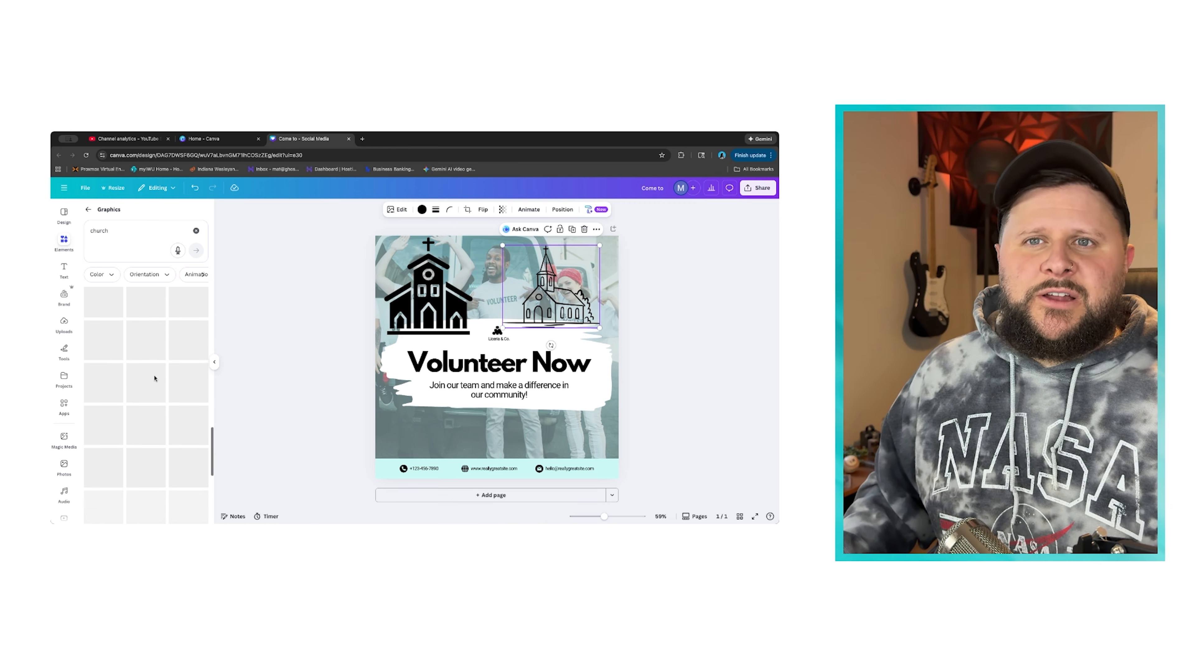
scroll(154, 378, "up", 10)
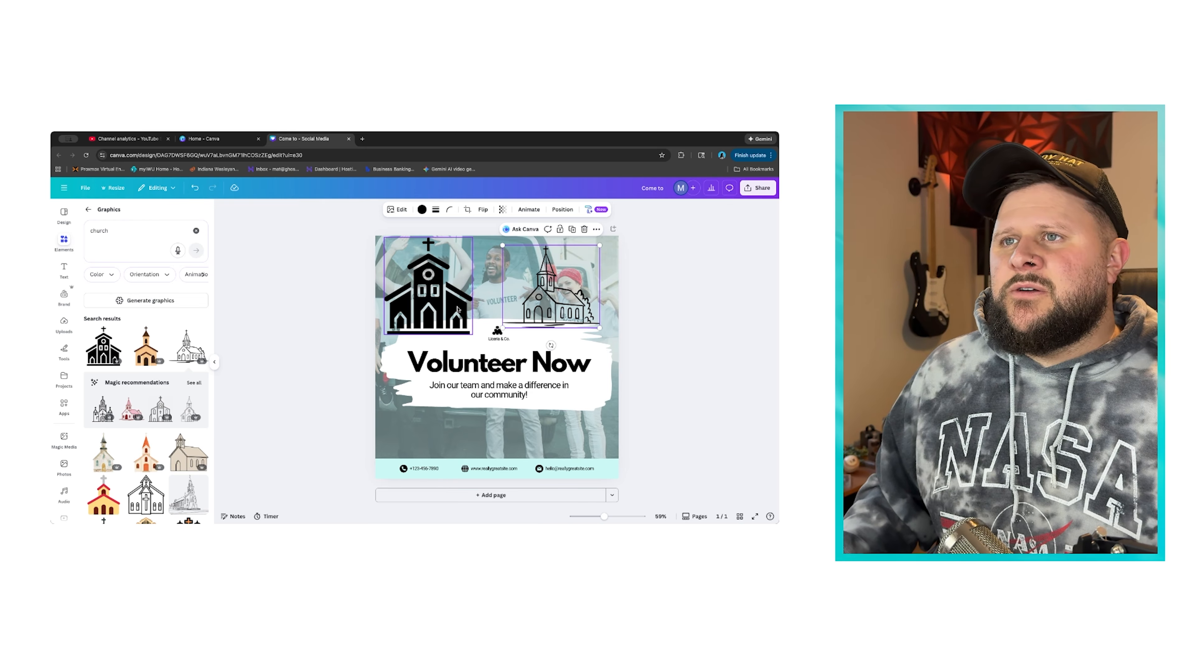
Copy the solid black church's style onto the line-drawn church and shift that graphic slightly sideways
left_click(439, 300)
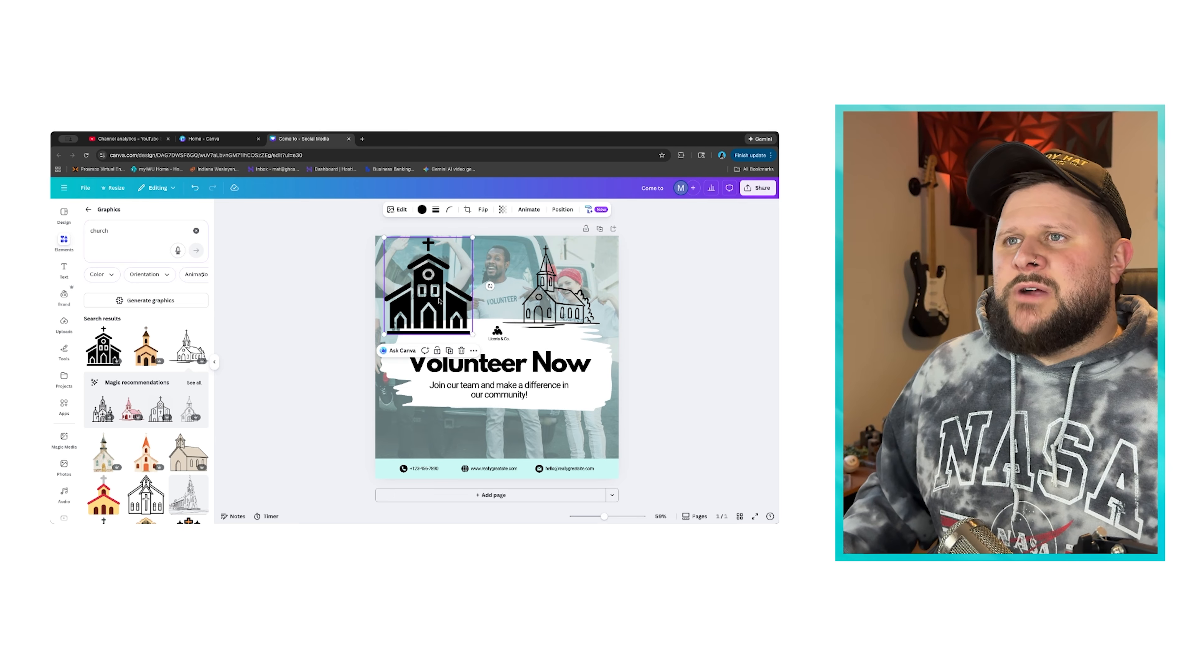
left_click(590, 210)
left_click(567, 229)
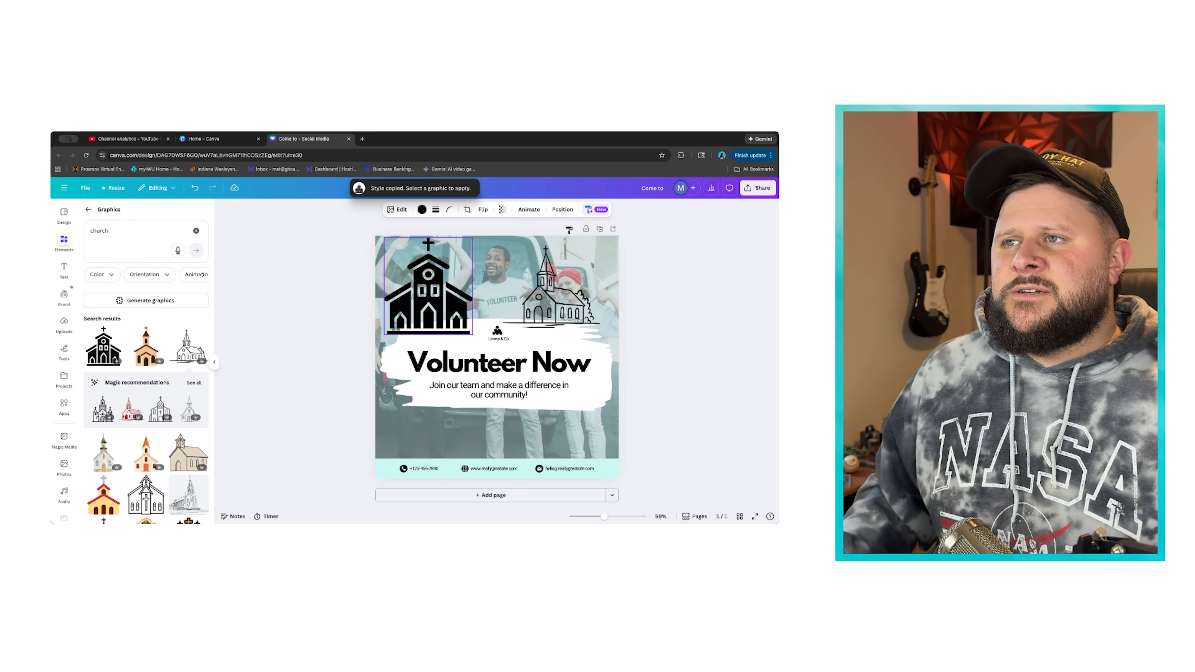
left_click(551, 287)
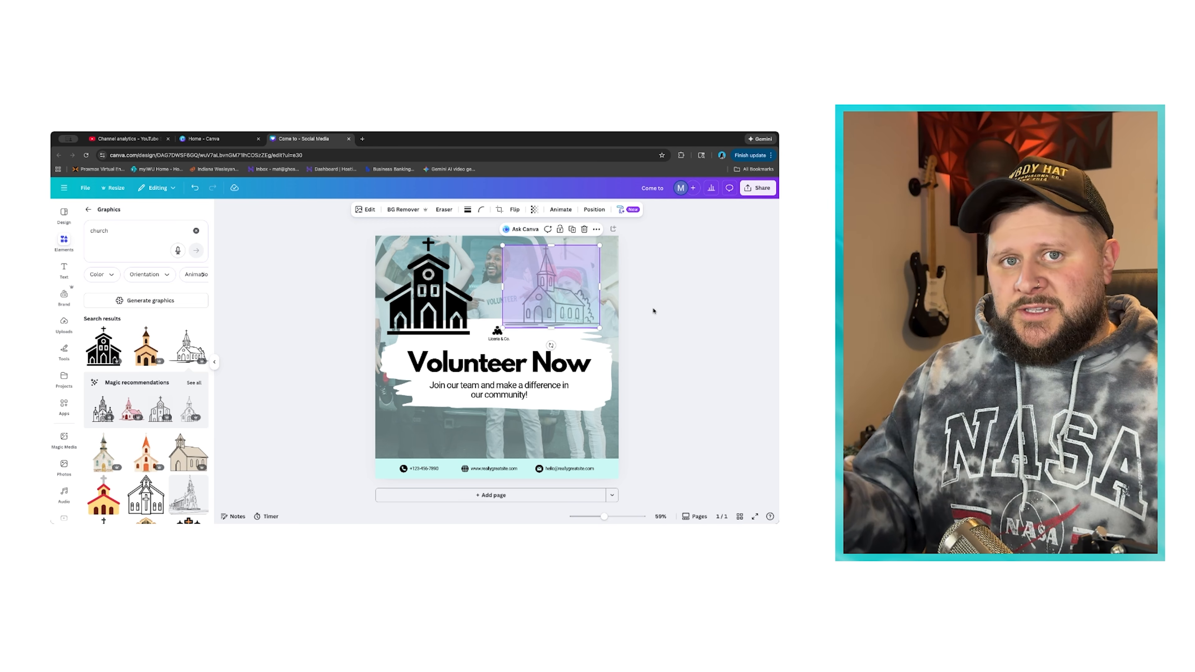
mouse_move(542, 295)
left_mouse_down()
mouse_move(524, 286)
mouse_move(546, 295)
left_mouse_up()
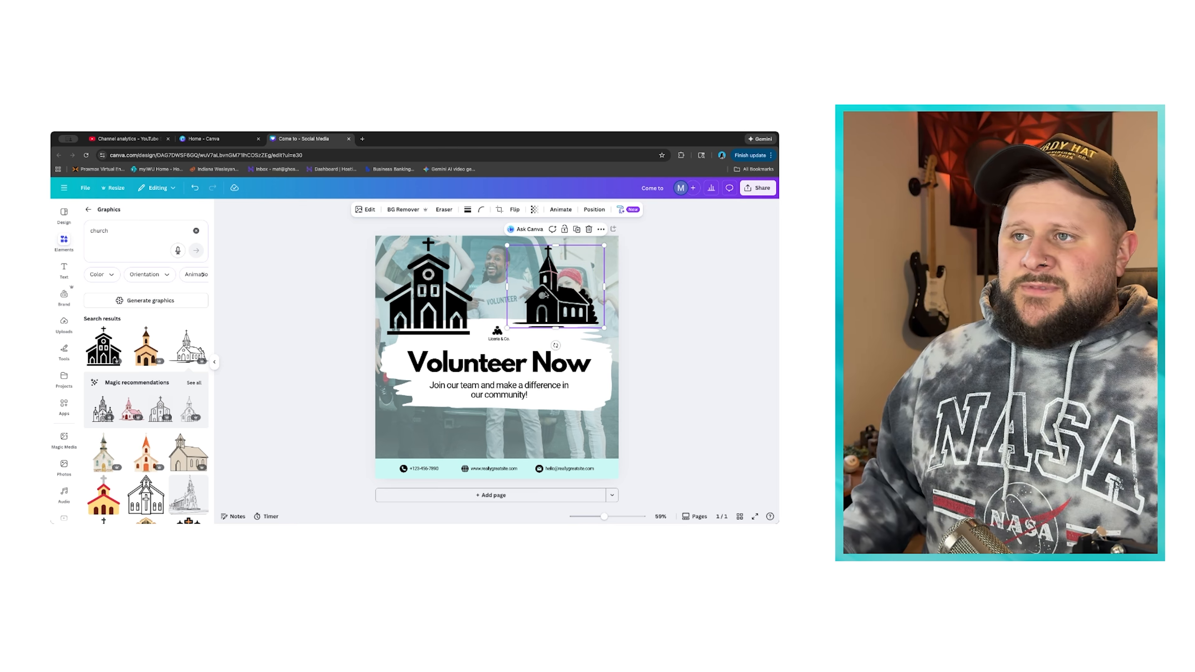
Delete both church graphics from the design and return to the overview of element categories
key("Delete")
left_click(430, 306)
key("Delete")
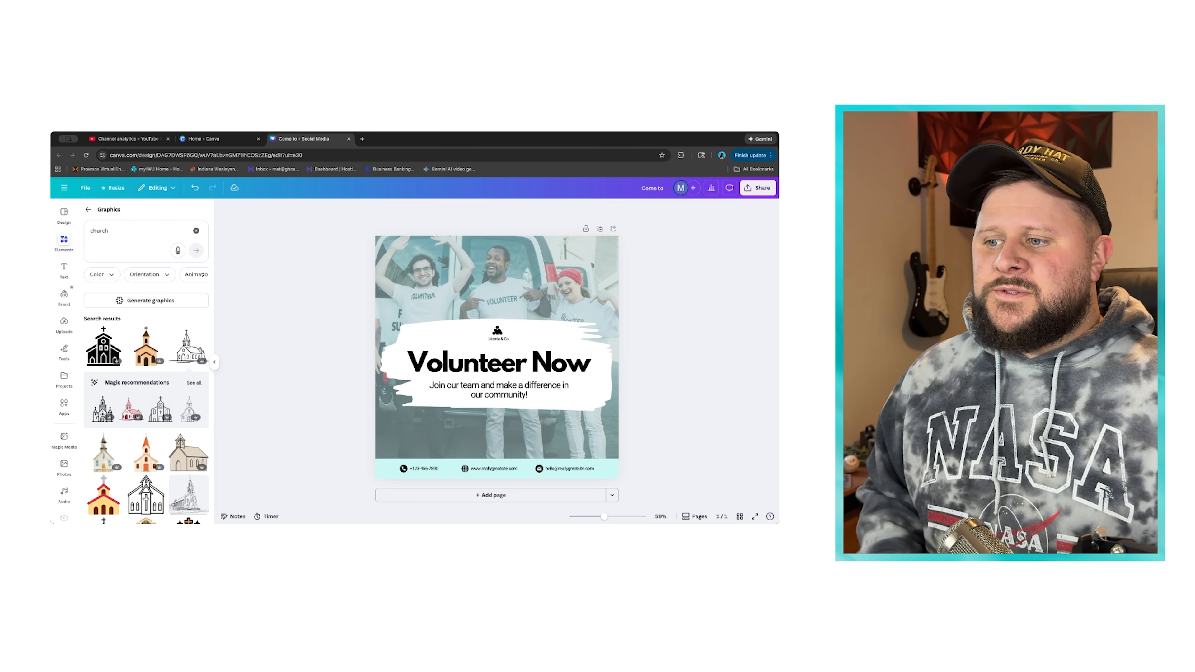
left_click(88, 209)
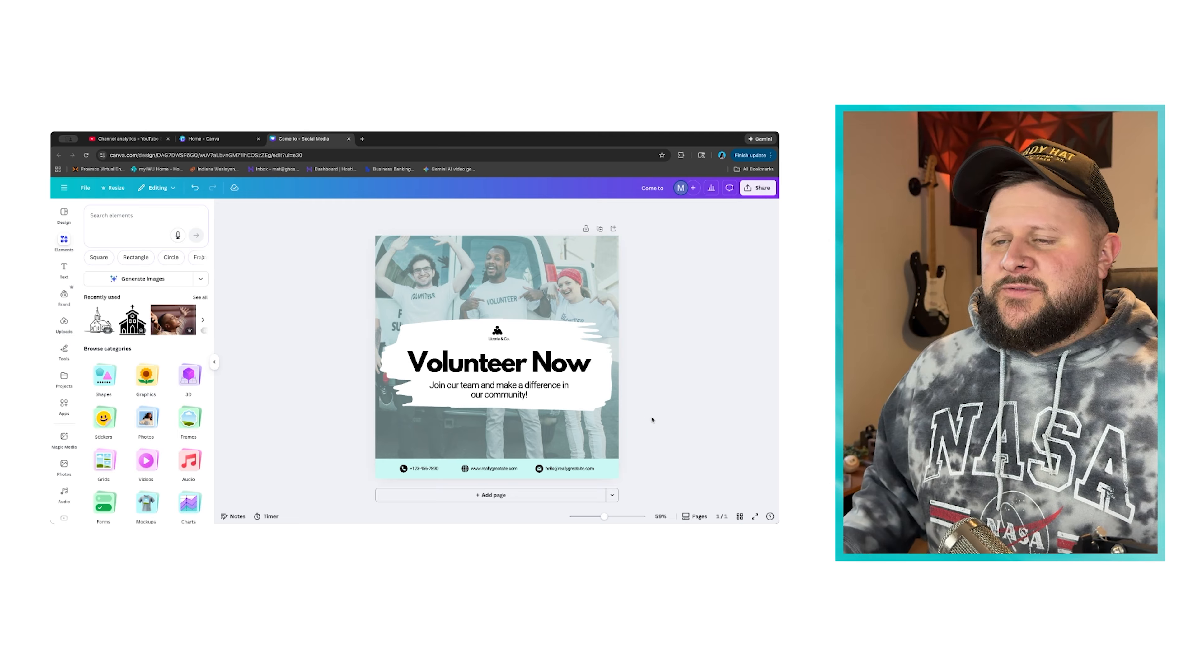
Replace the volunteers background photo with the uploaded photo of a singer at a microphone above purple light streaks
left_click(505, 262)
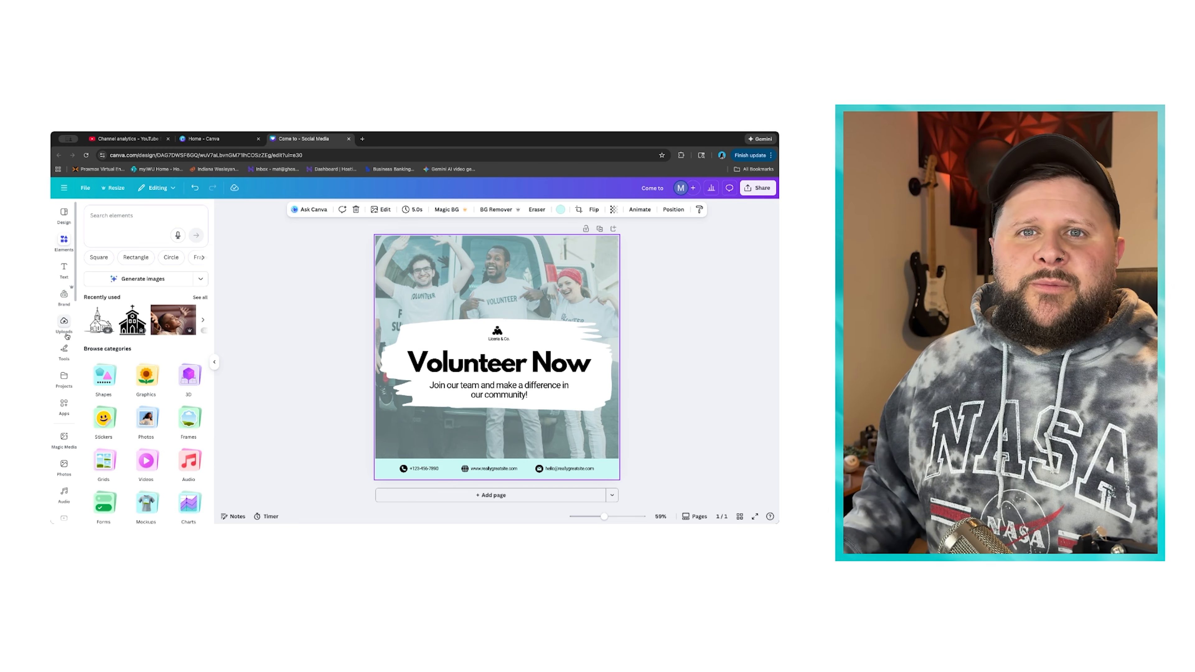
left_click(64, 324)
left_click_drag(179, 364, 407, 286)
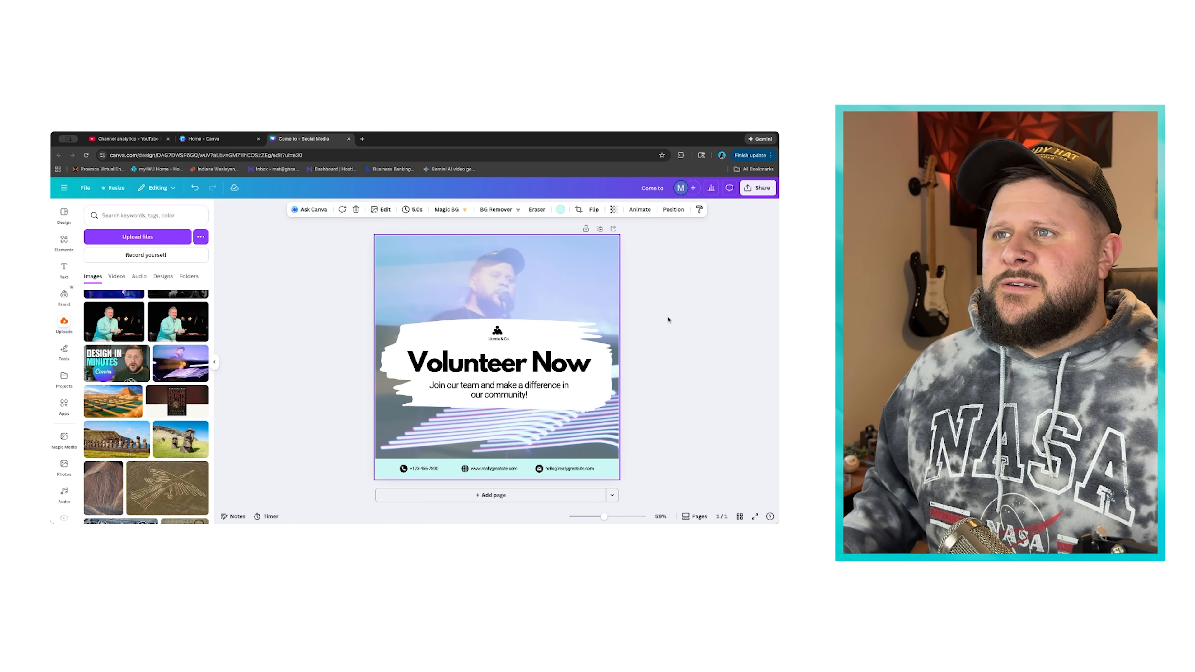
Change the headline to "Worship With US" and the small organization name above it to "WesleyAI Church"
left_click(516, 368)
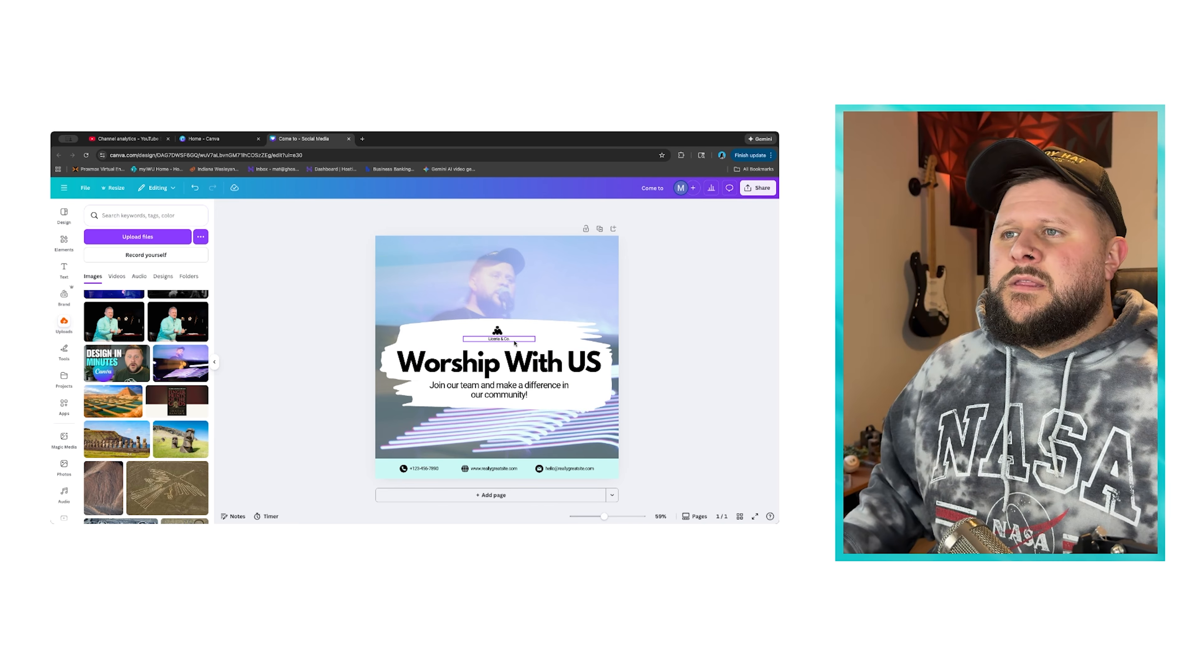
left_click(510, 340)
type("WesleyAI Church")
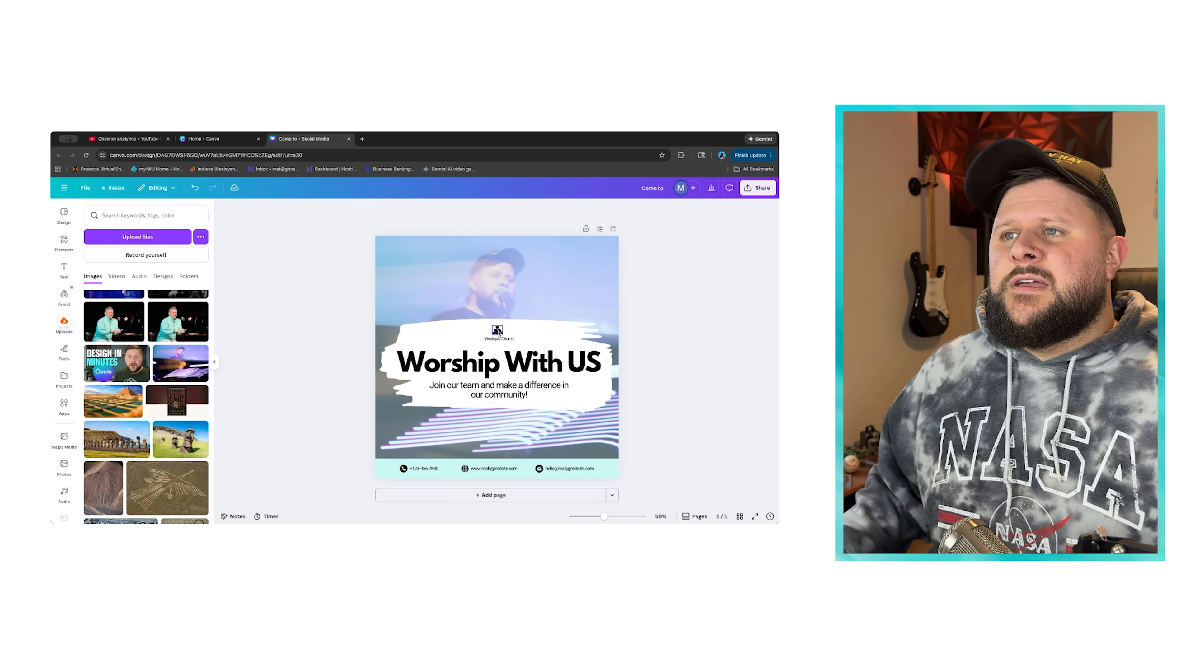
Replace the placeholder logo with the black W speech-bubble logo from the brand kit, scaled down and centered above the church name
left_click(497, 332)
key("Delete")
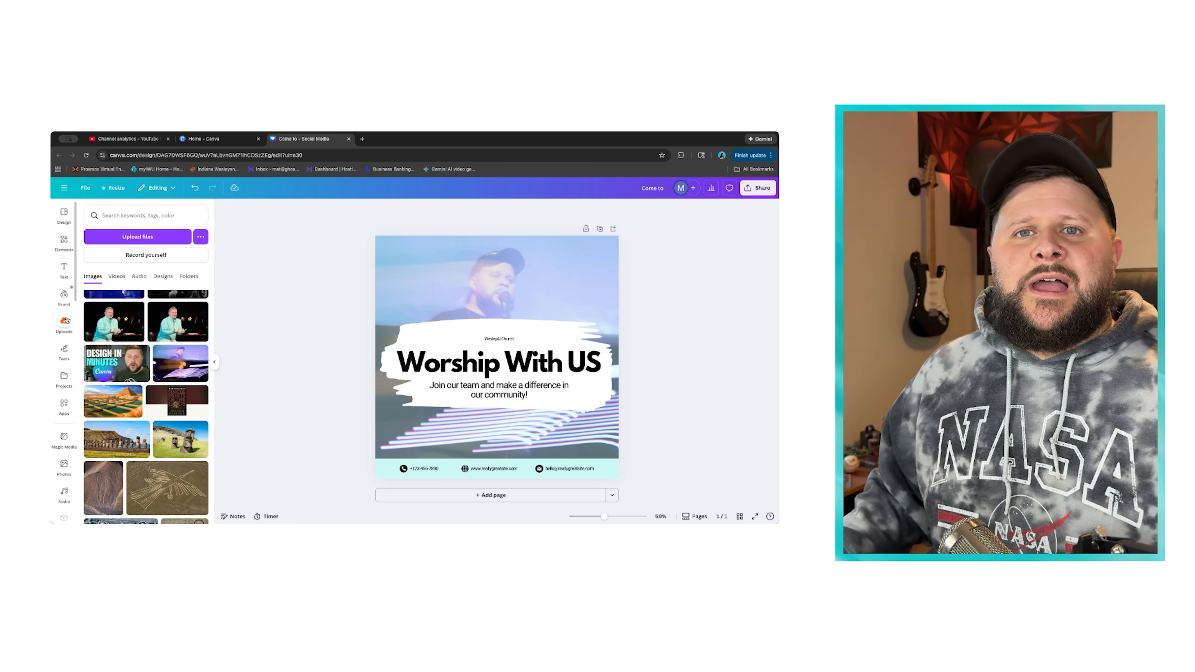
left_click(65, 296)
left_click(198, 350)
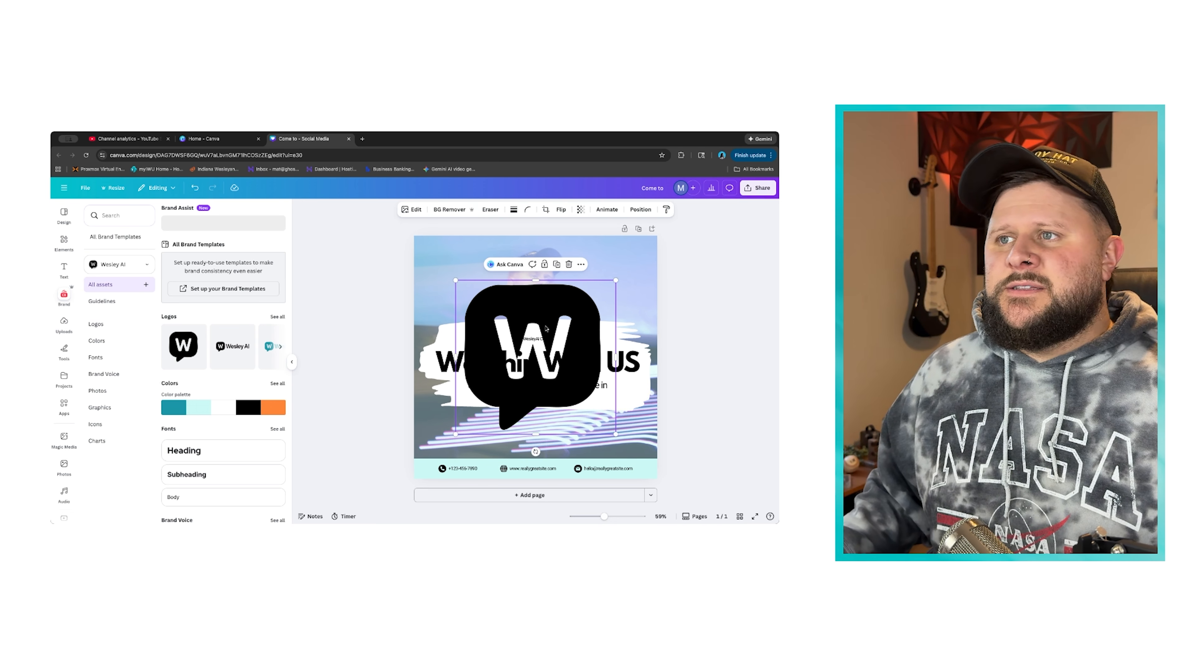
left_click_drag(456, 280, 574, 395)
left_click_drag(596, 416, 535, 328)
Set the subheading to "We would love to see you on Sunday!" and make the headline uppercase, scaled to fit and centered on the brush stroke
left_click(541, 365)
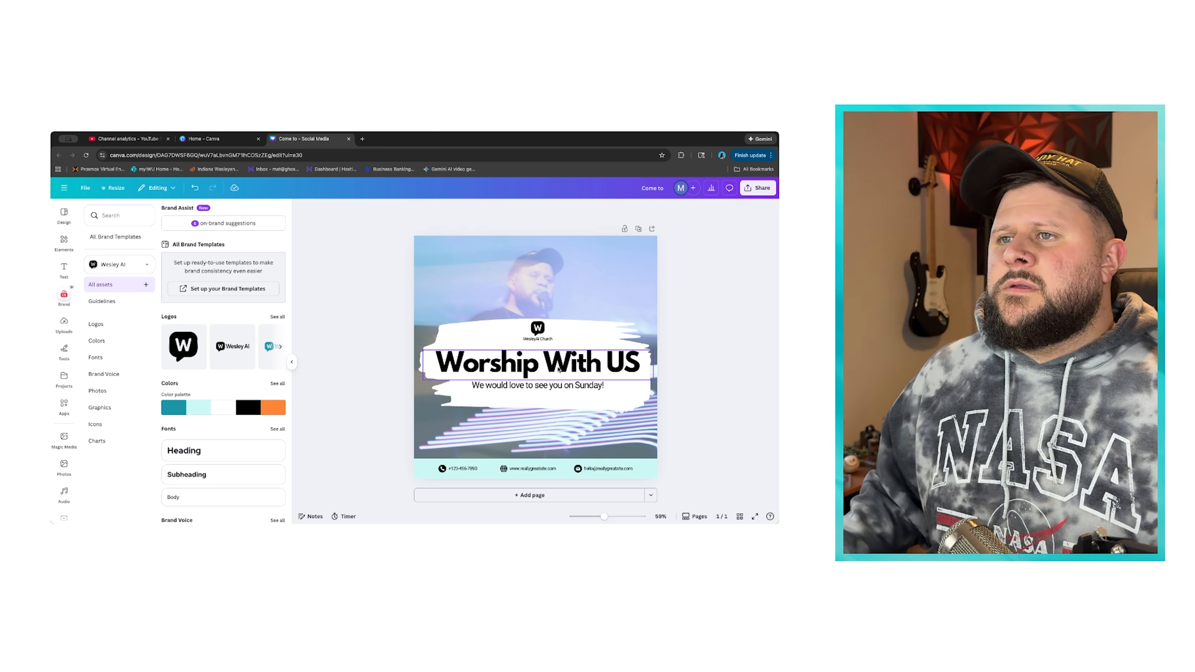
left_click(559, 370)
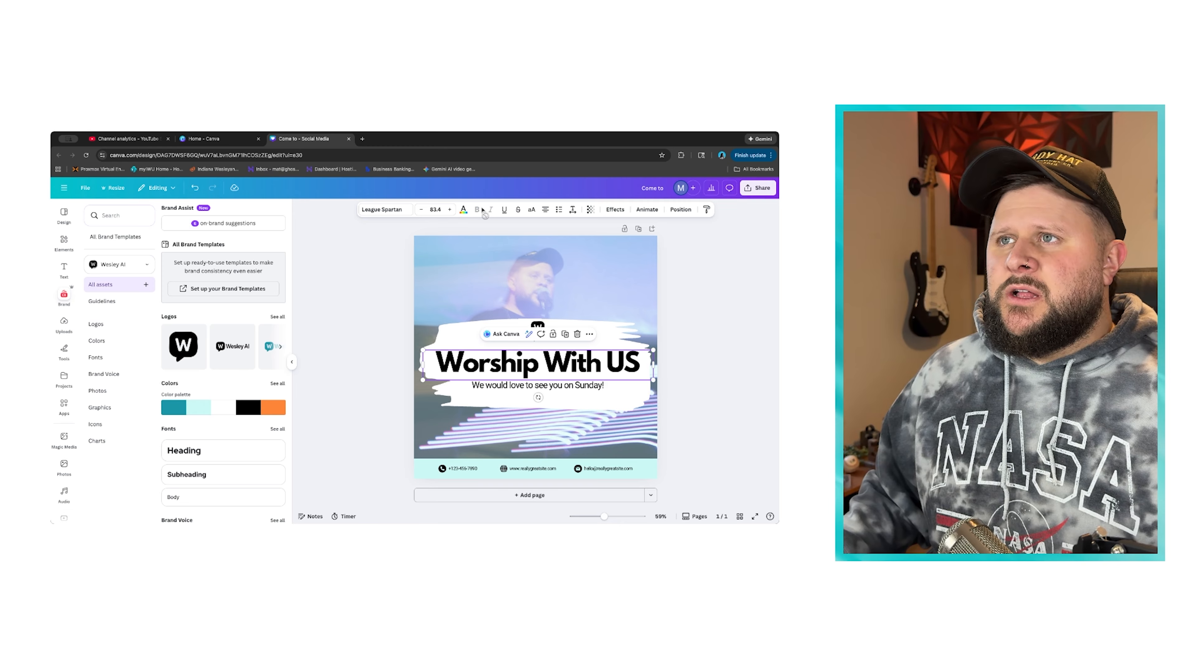
left_click(532, 210)
left_click_drag(657, 374, 638, 378)
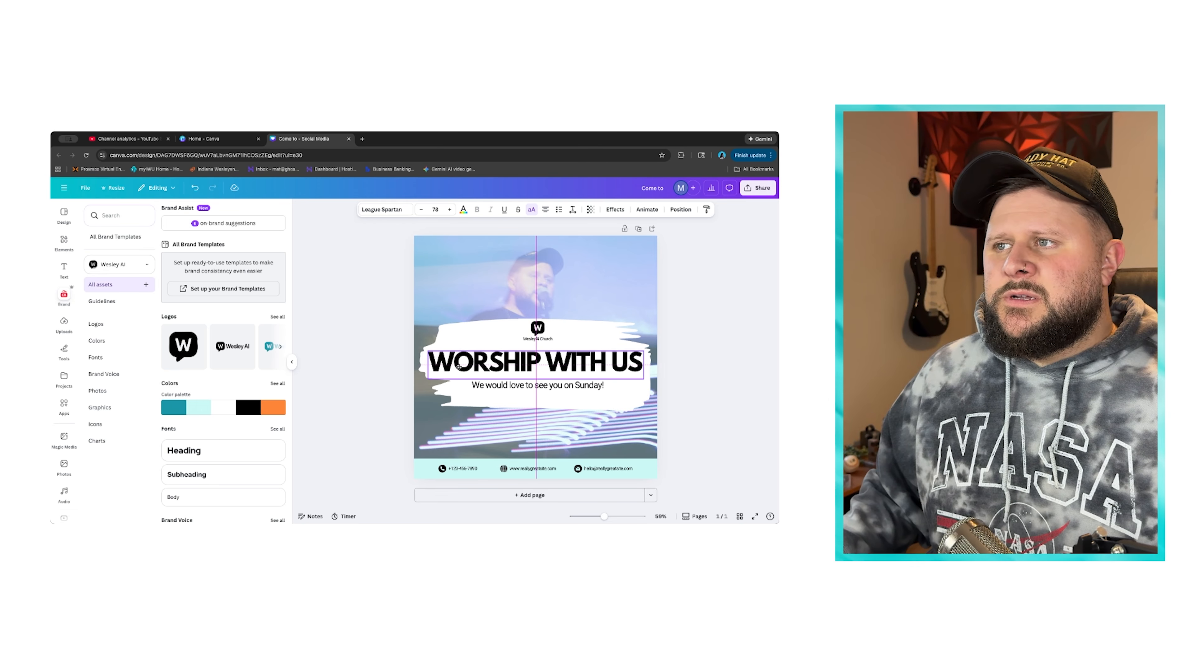
left_click(401, 465)
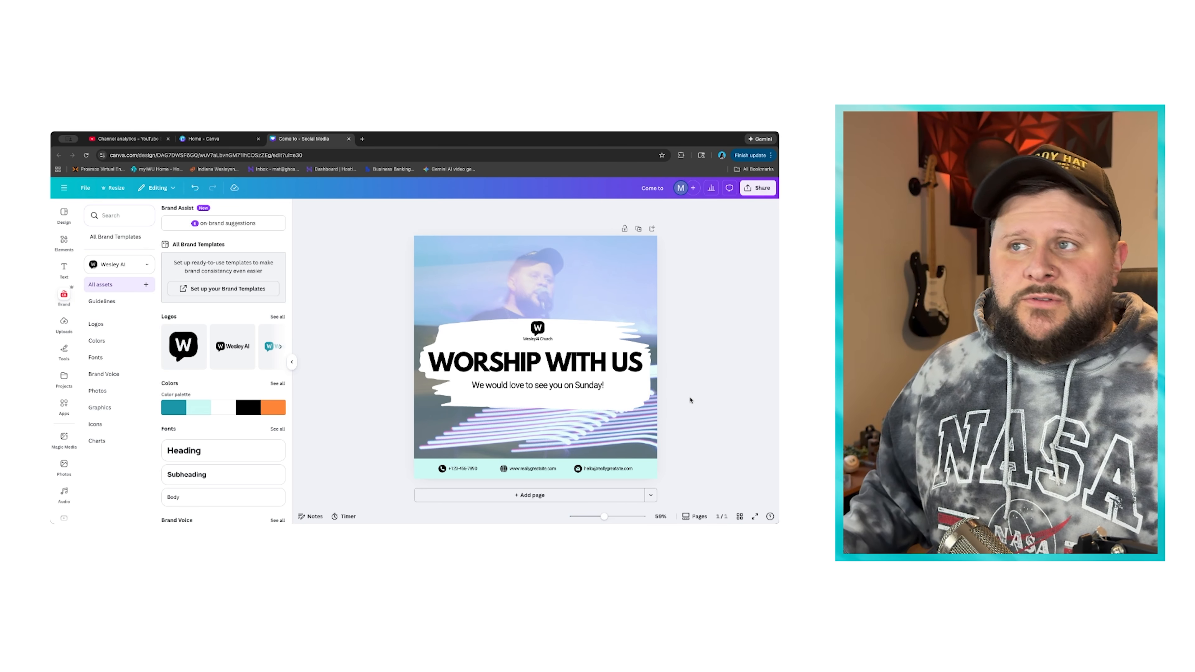
Move the white brush stroke with its logo and texts down to just above the contact bar, uncovering the singer
left_click_drag(718, 429, 497, 325)
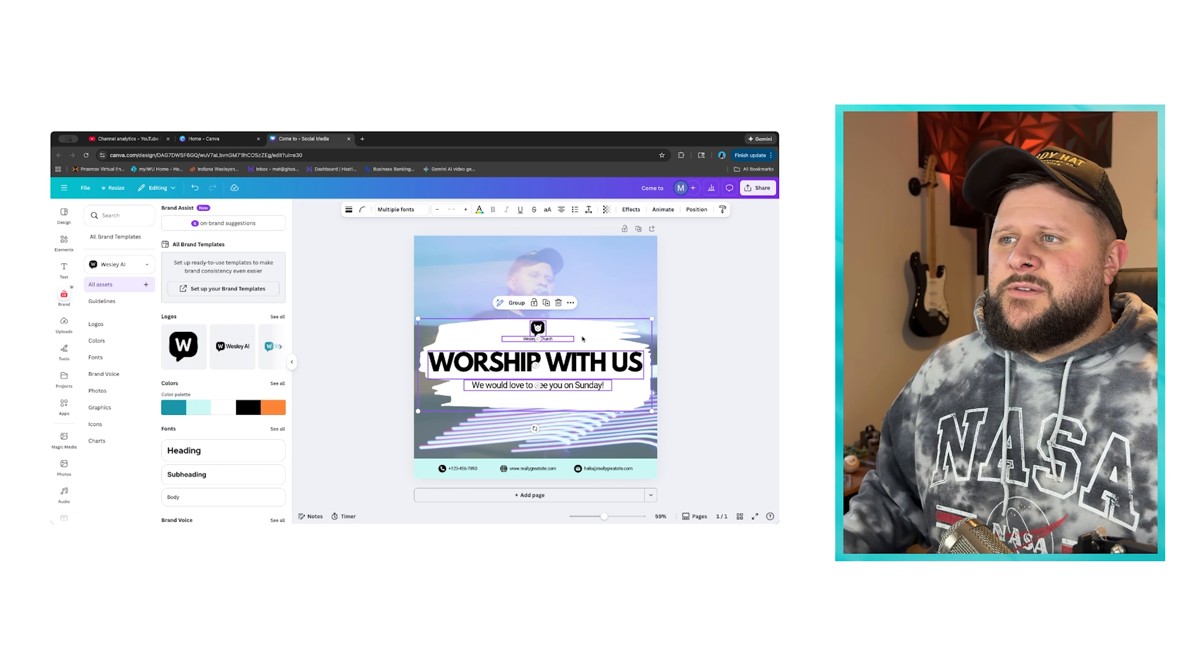
left_click_drag(587, 338, 587, 376)
left_click(729, 384)
mouse_move(710, 451)
left_mouse_down()
mouse_move(525, 398)
mouse_move(486, 360)
left_mouse_up()
mouse_move(596, 387)
left_mouse_down()
mouse_move(599, 278)
mouse_move(596, 379)
left_mouse_up()
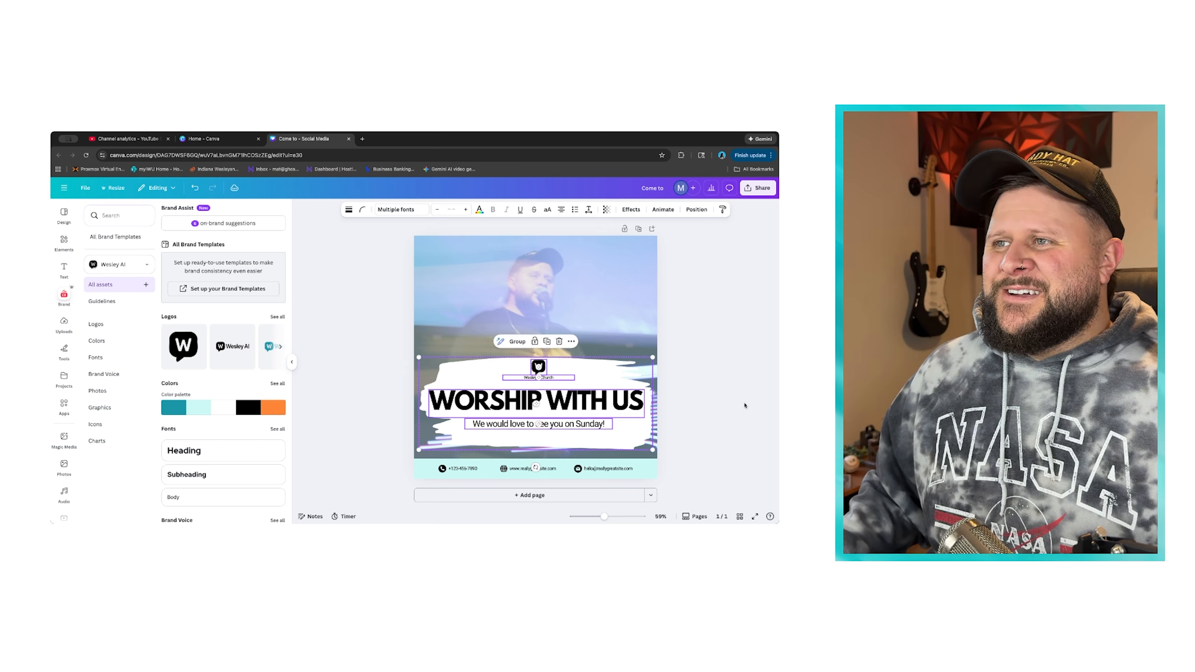
left_click(745, 406)
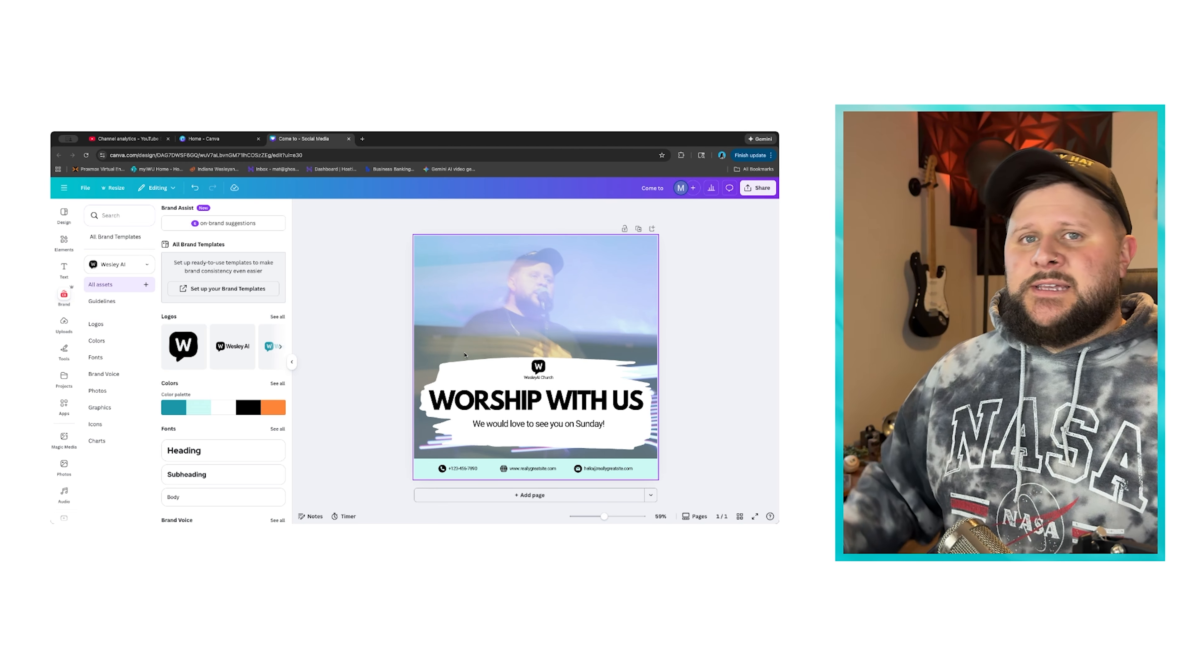
Duplicate the page and replace the copy's background with the uploaded photo of the speaker in a cap in front of stage lights
left_click(638, 230)
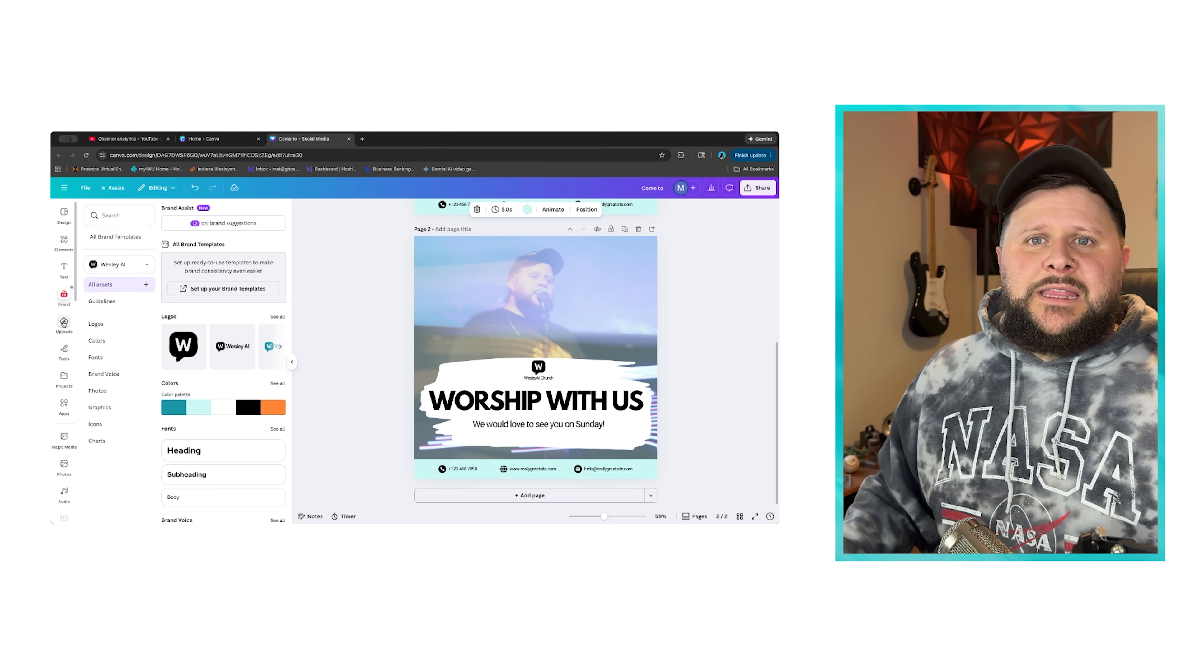
left_click(63, 323)
scroll(161, 357, "up", 5)
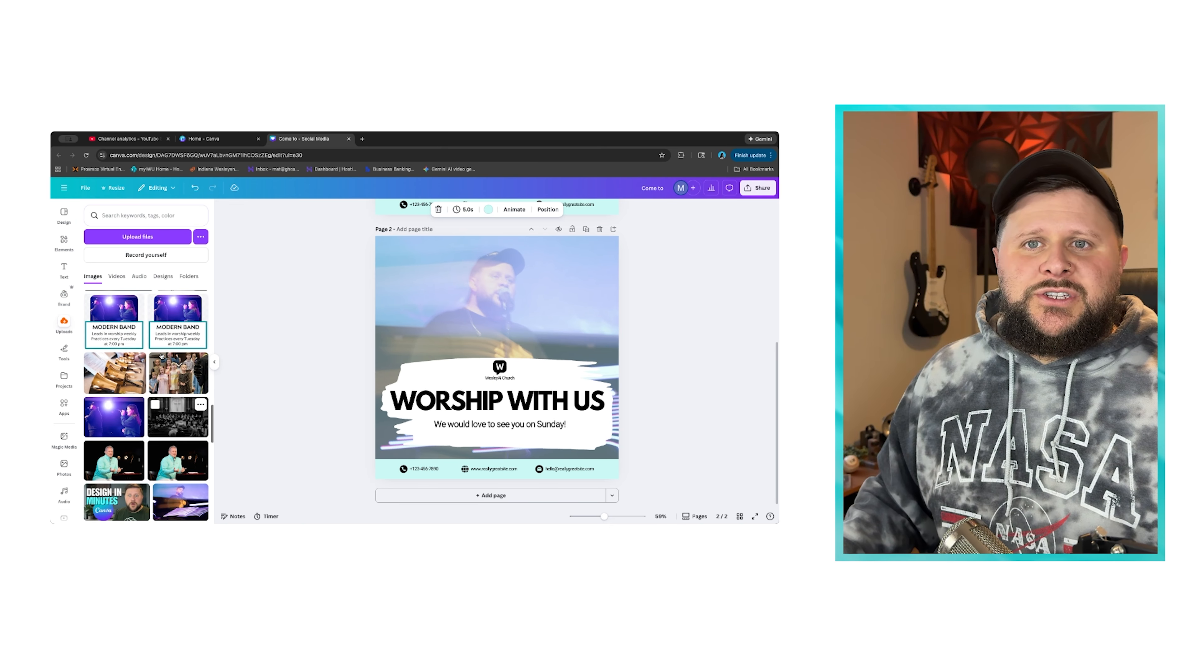
scroll(161, 356, "up", 8)
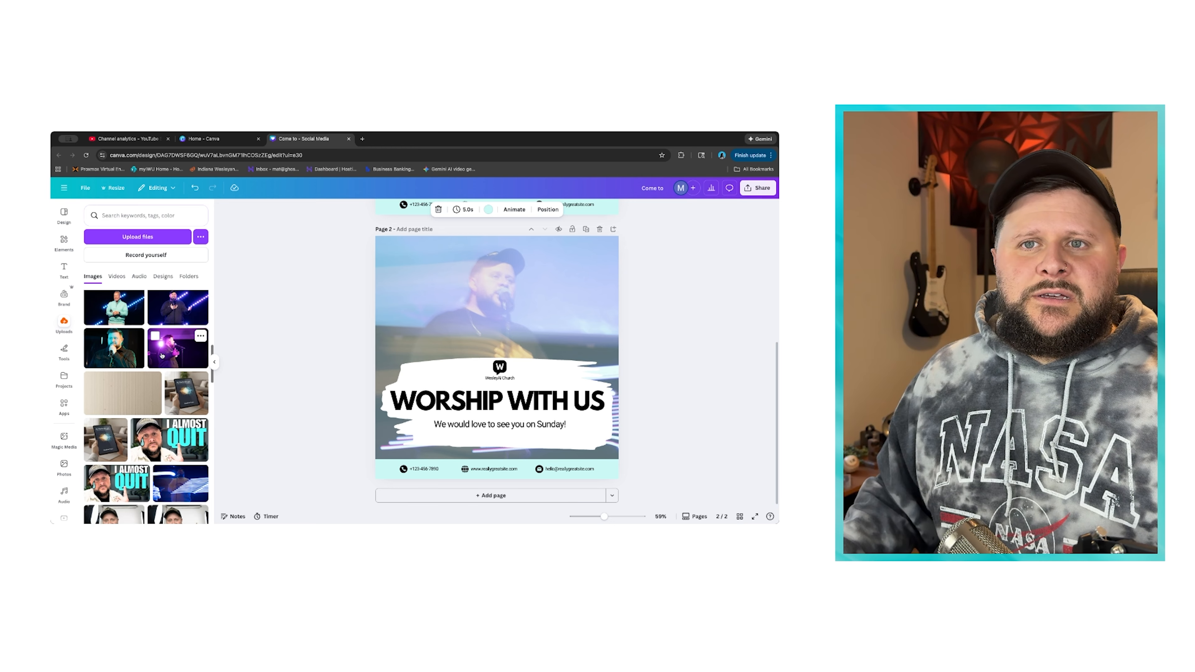
scroll(162, 356, "up", 1)
left_click_drag(162, 356, 494, 330)
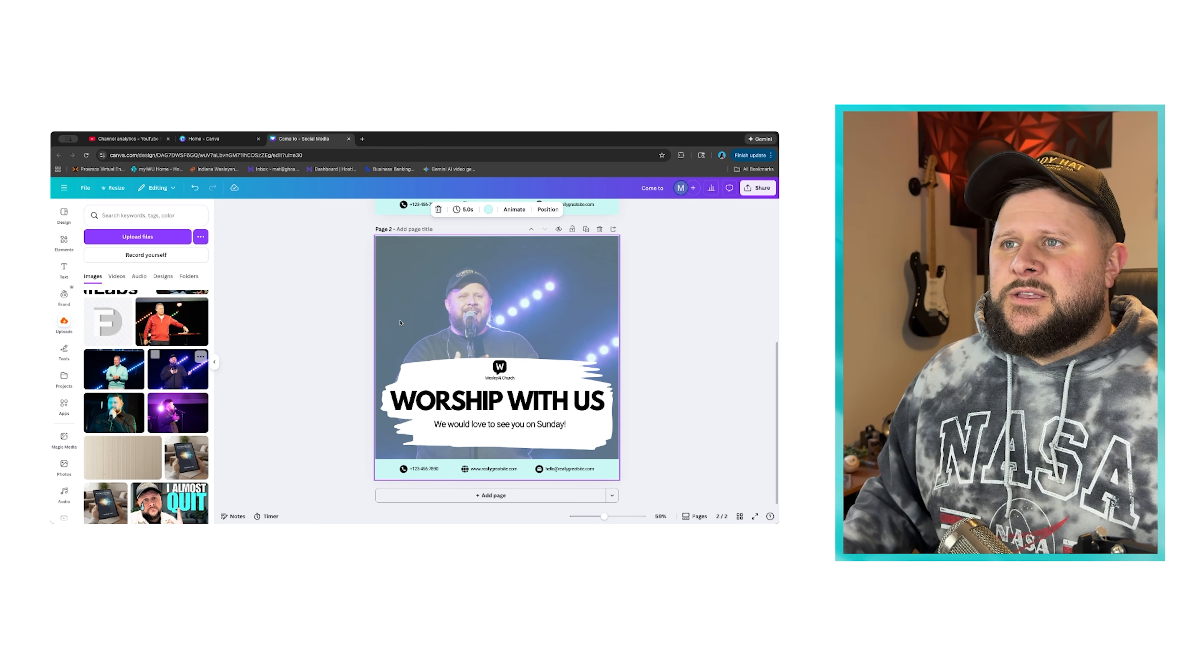
Change page 2's headline to "SEE YOU ON SUNDAY!", reduce its font size to fit one line, and nudge it up
double_click(500, 408)
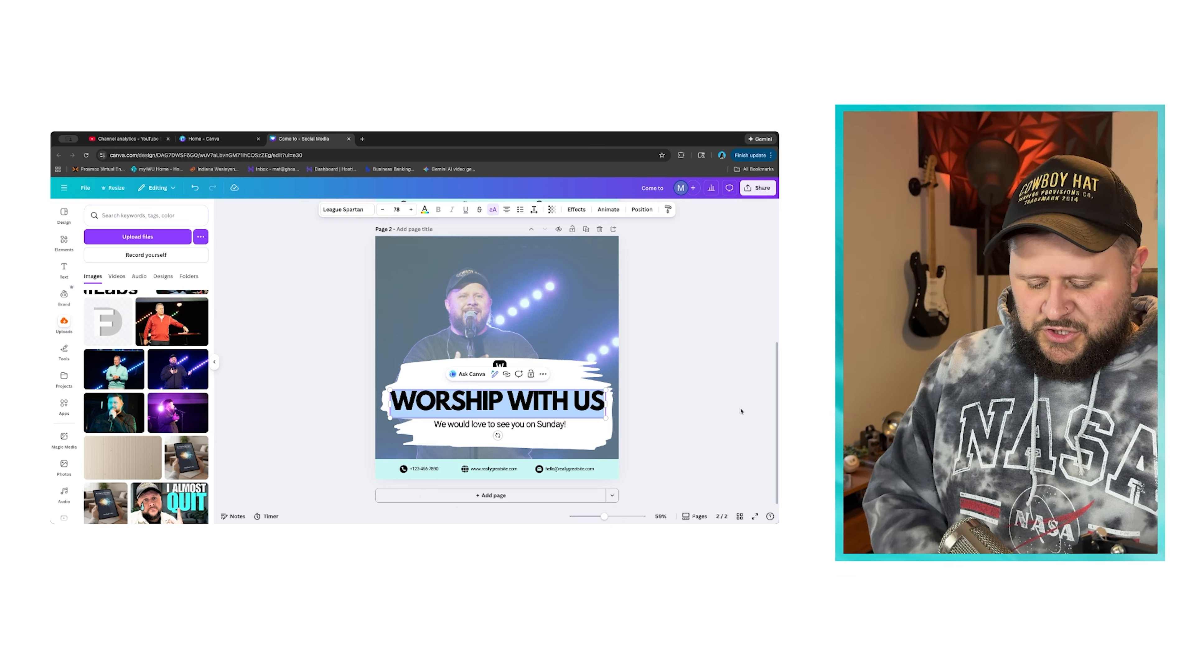
key("ctrl+v")
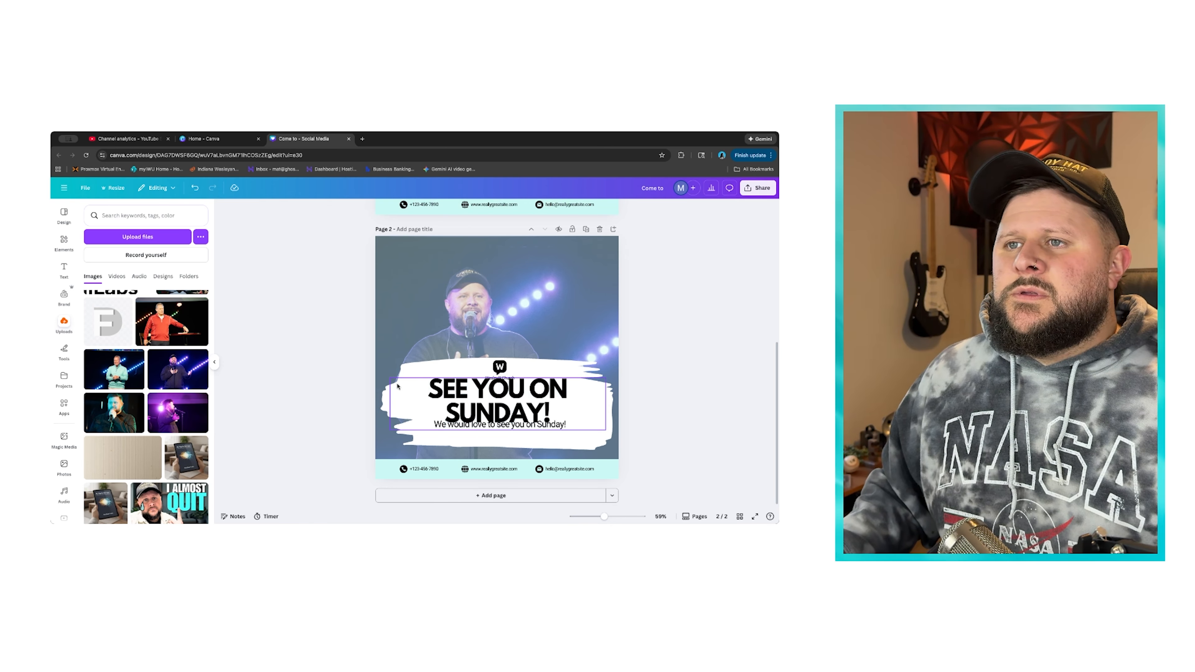
left_click(382, 210)
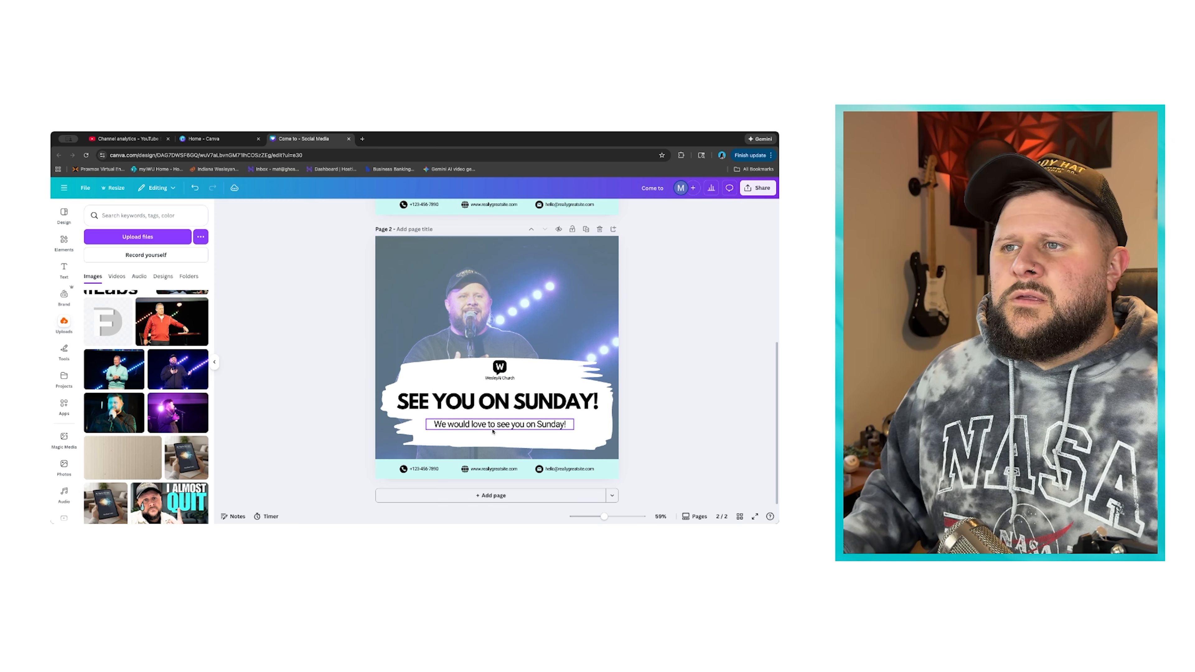
left_click_drag(499, 403, 498, 398)
Change page 2's subheading to "Come worship the King with us!" and move it slightly closer to the headline
left_click(527, 424)
double_click(528, 425)
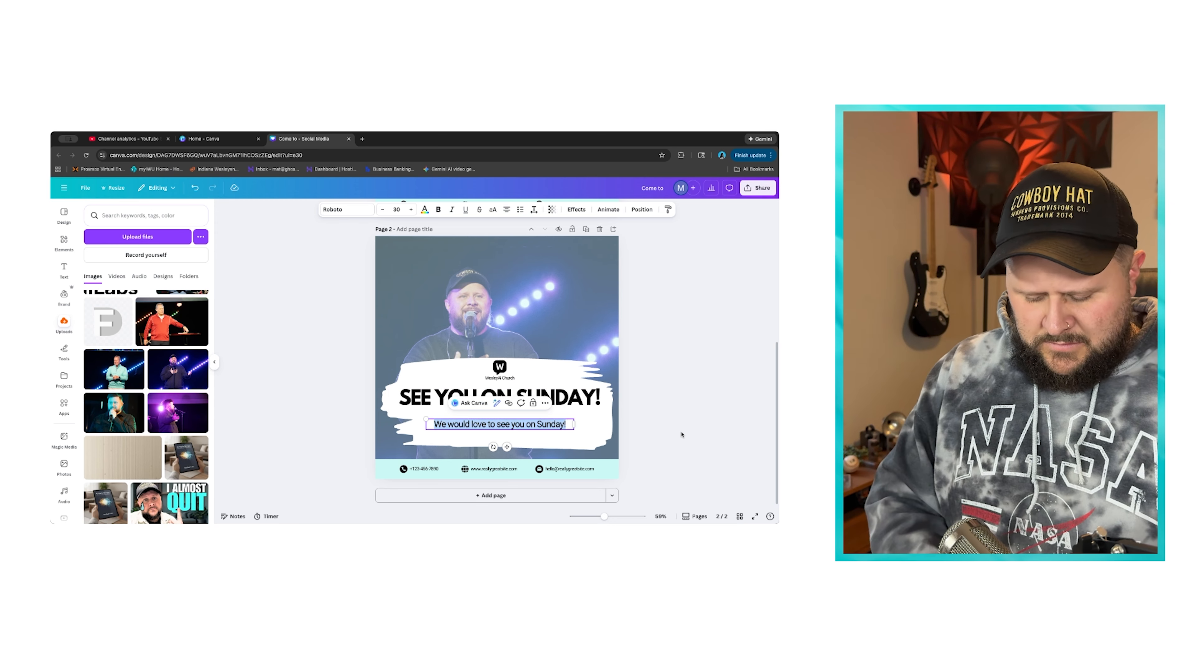
type("Come worship")
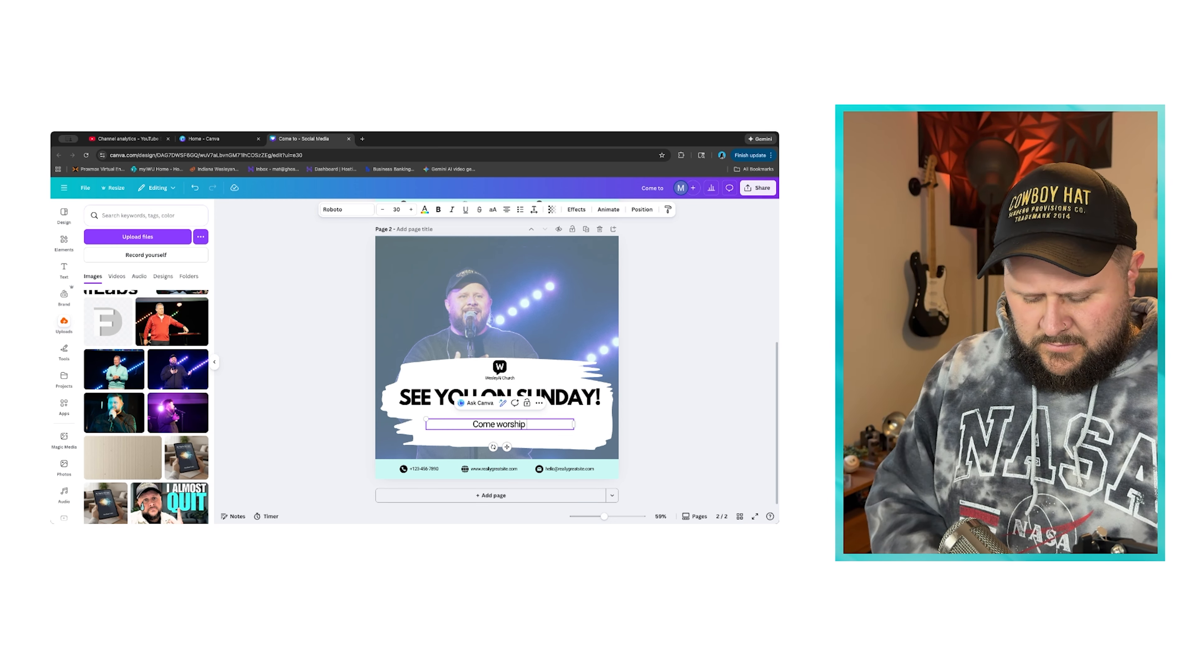
type(" the king")
key("BackSpace")
key("BackSpace")
key("BackSpace")
key("BackSpace")
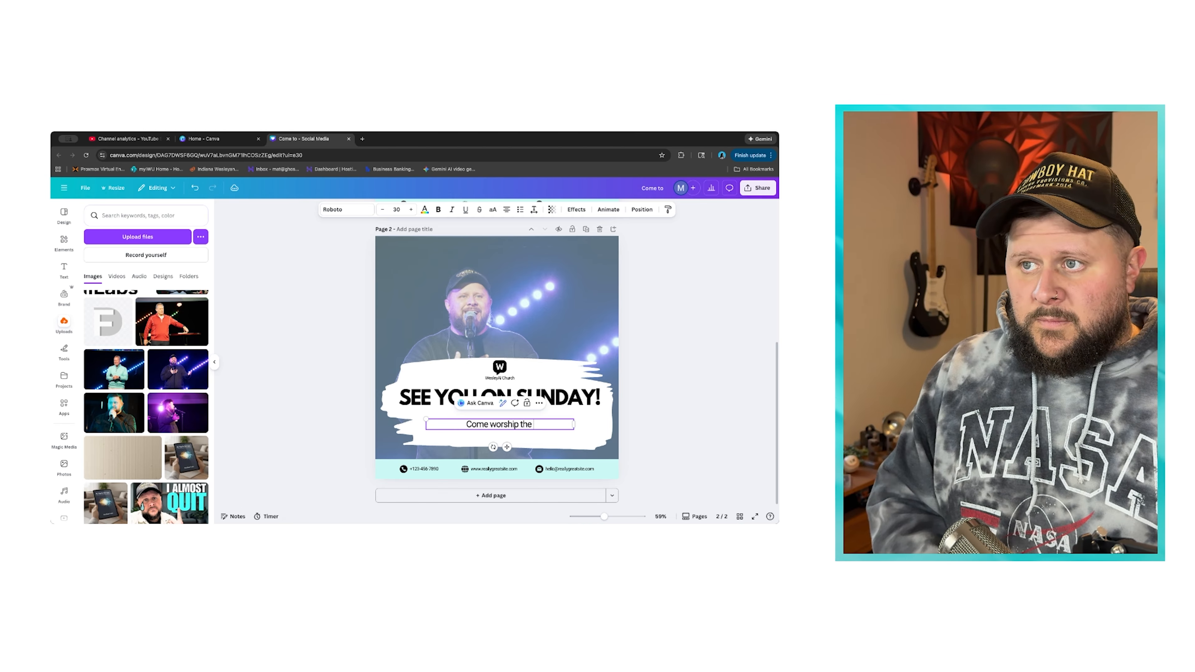
type("King wi")
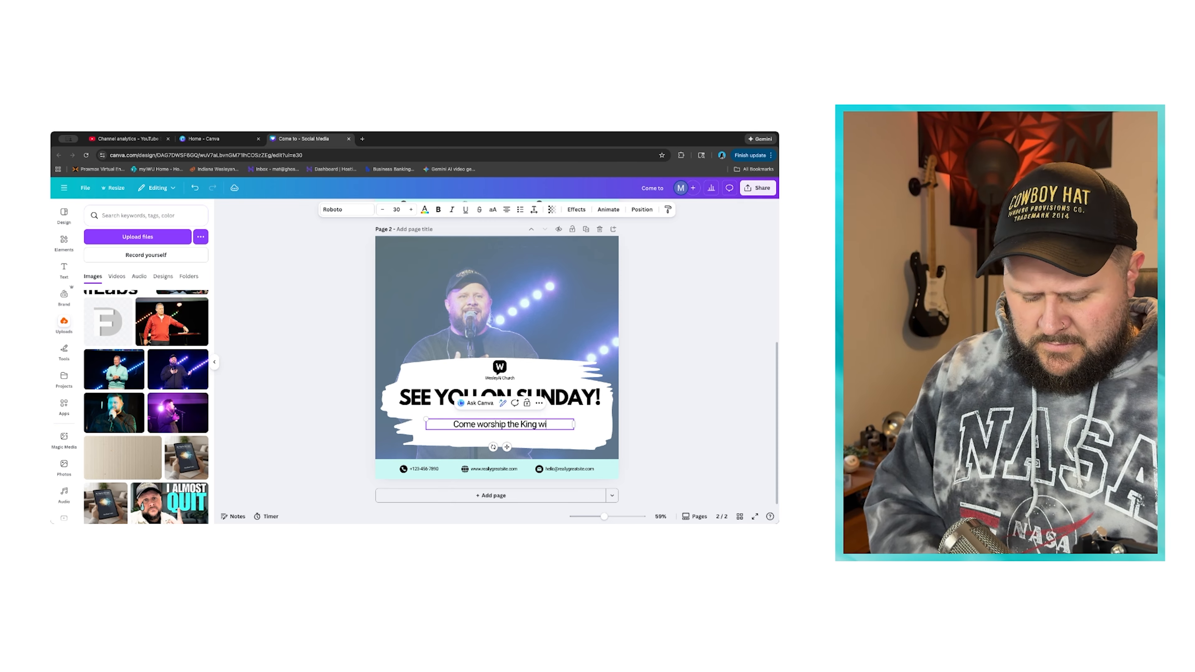
type("th us!")
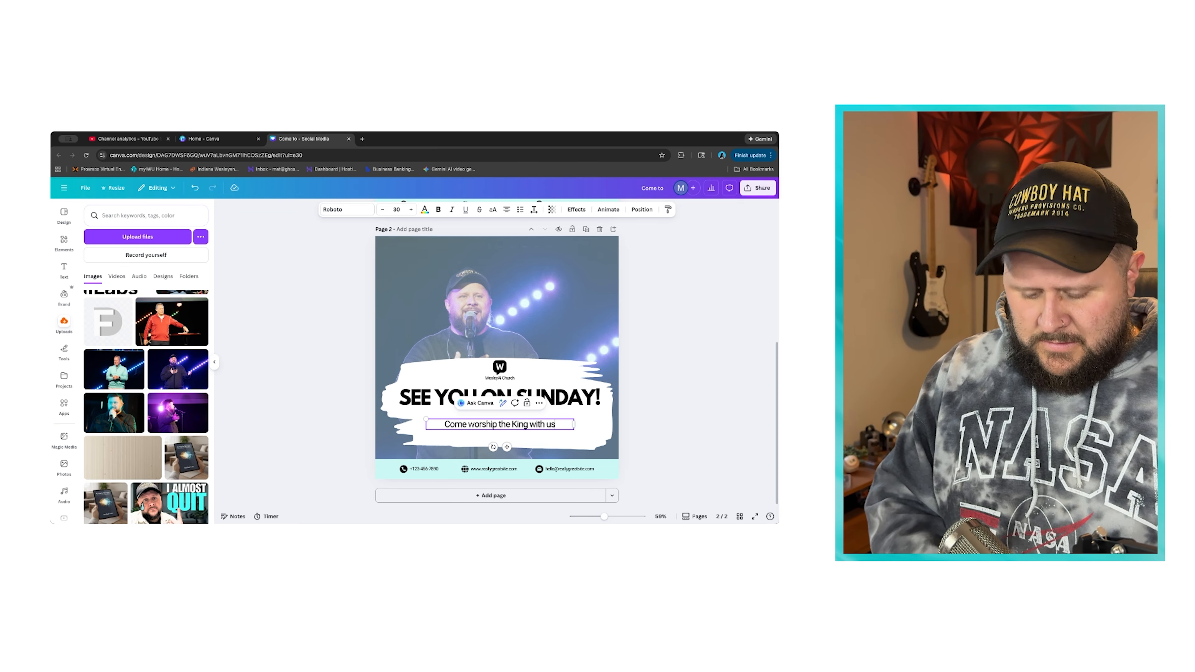
left_click(771, 421)
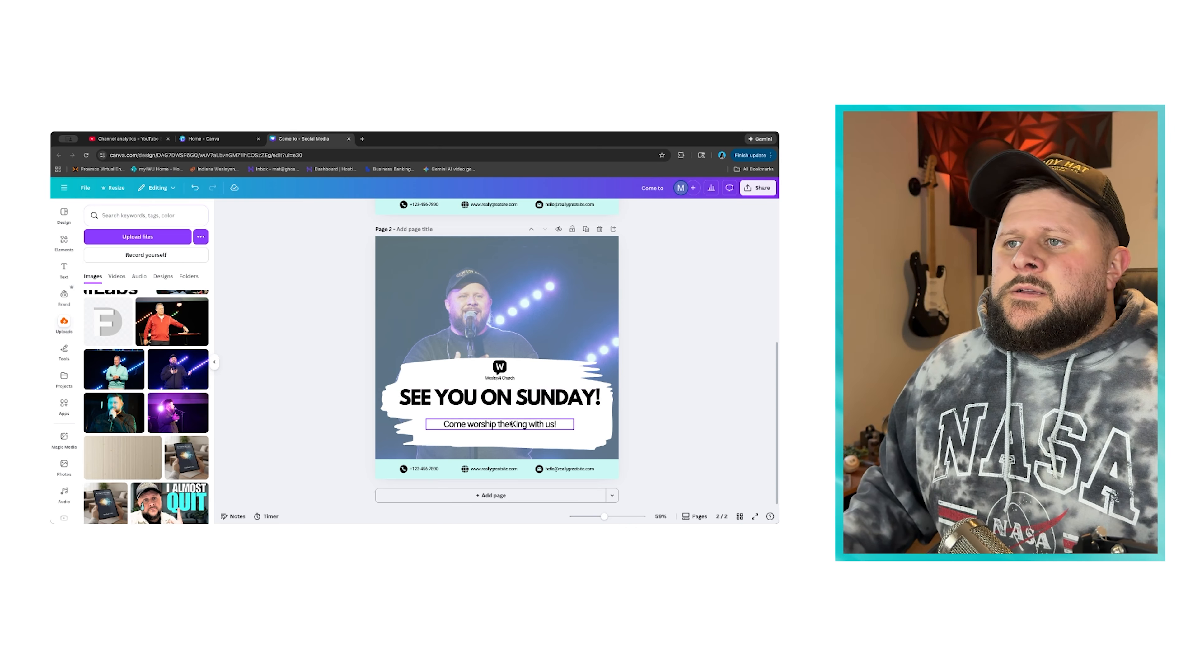
left_click_drag(510, 425, 510, 419)
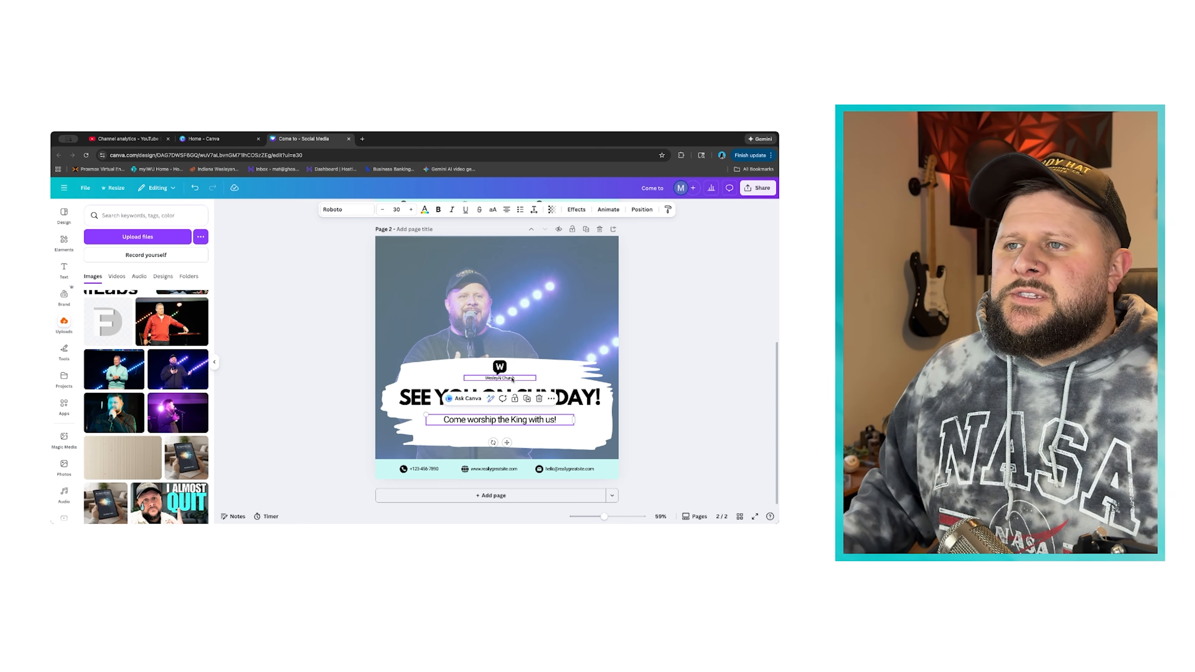
left_click(620, 432)
Compare the finished graphics on page 1 and page 2
scroll(621, 431, "up", 5)
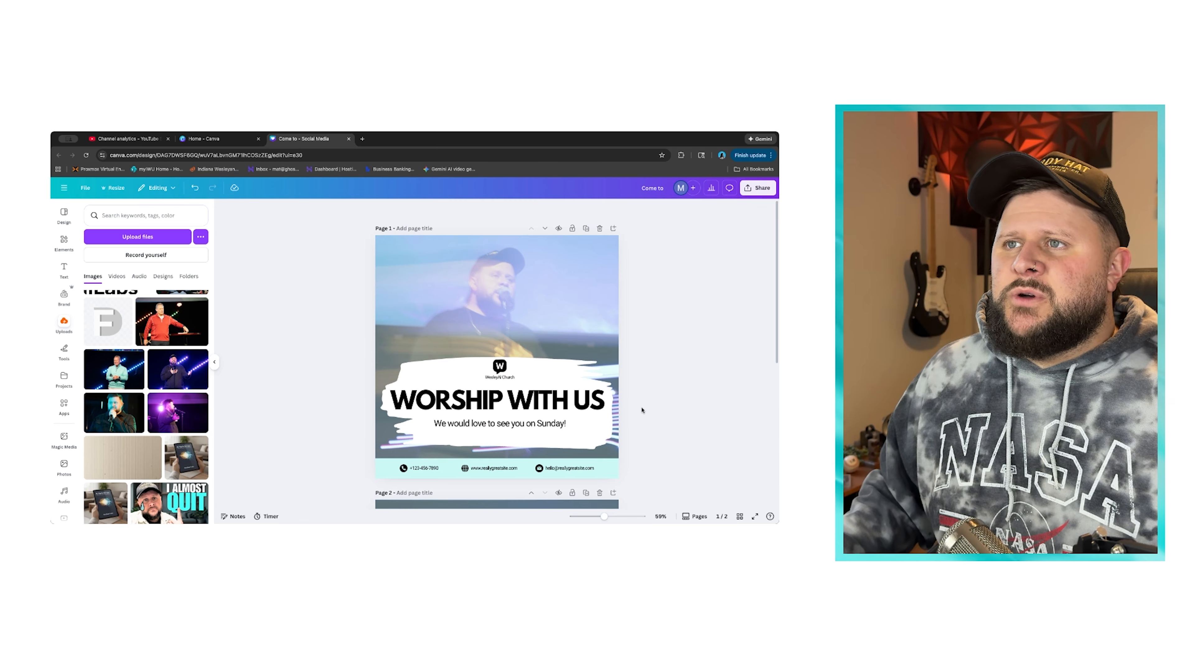
scroll(631, 419, "down", 5)
scroll(642, 410, "up", 5)
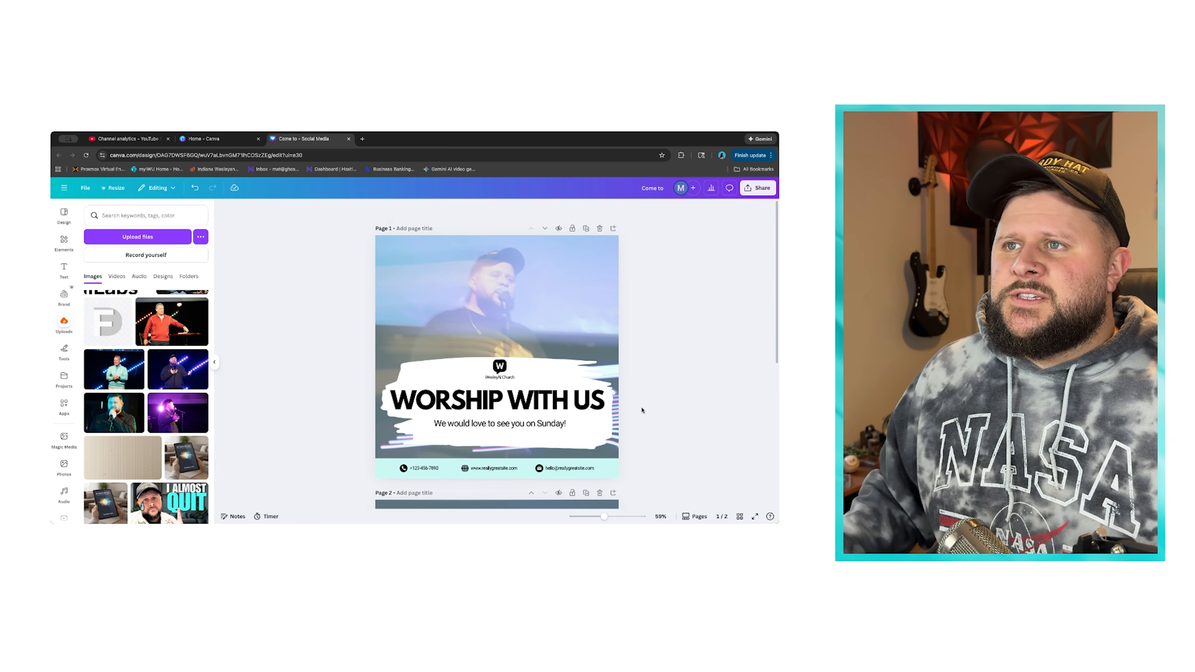
scroll(642, 410, "down", 5)
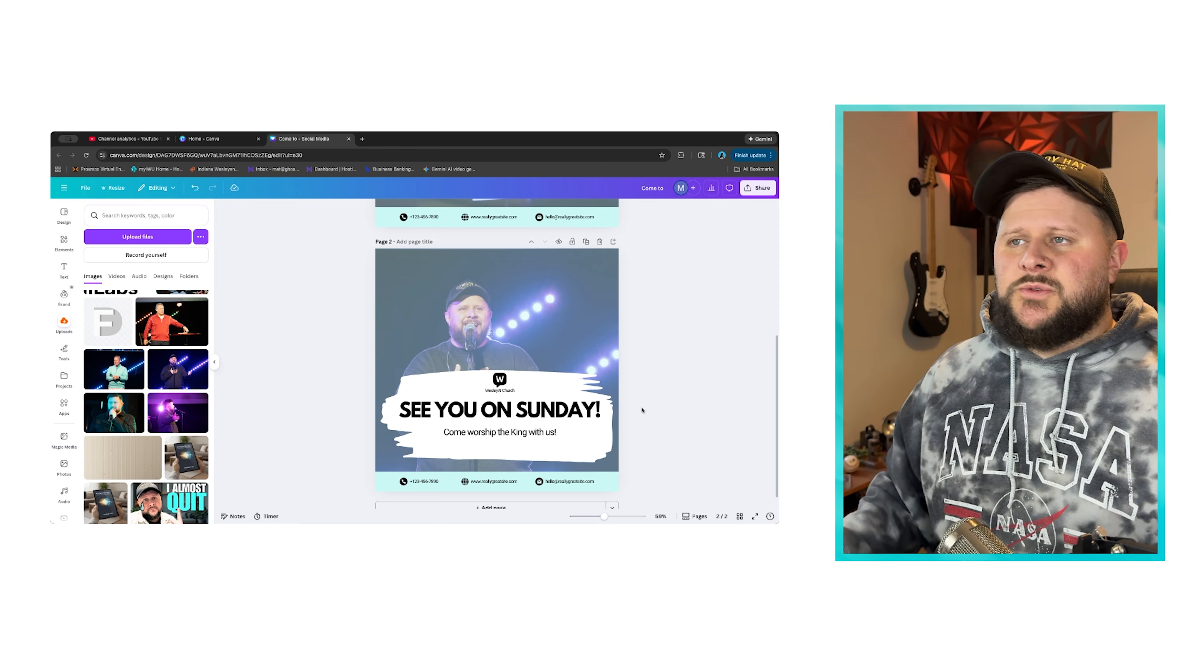
scroll(642, 410, "up", 5)
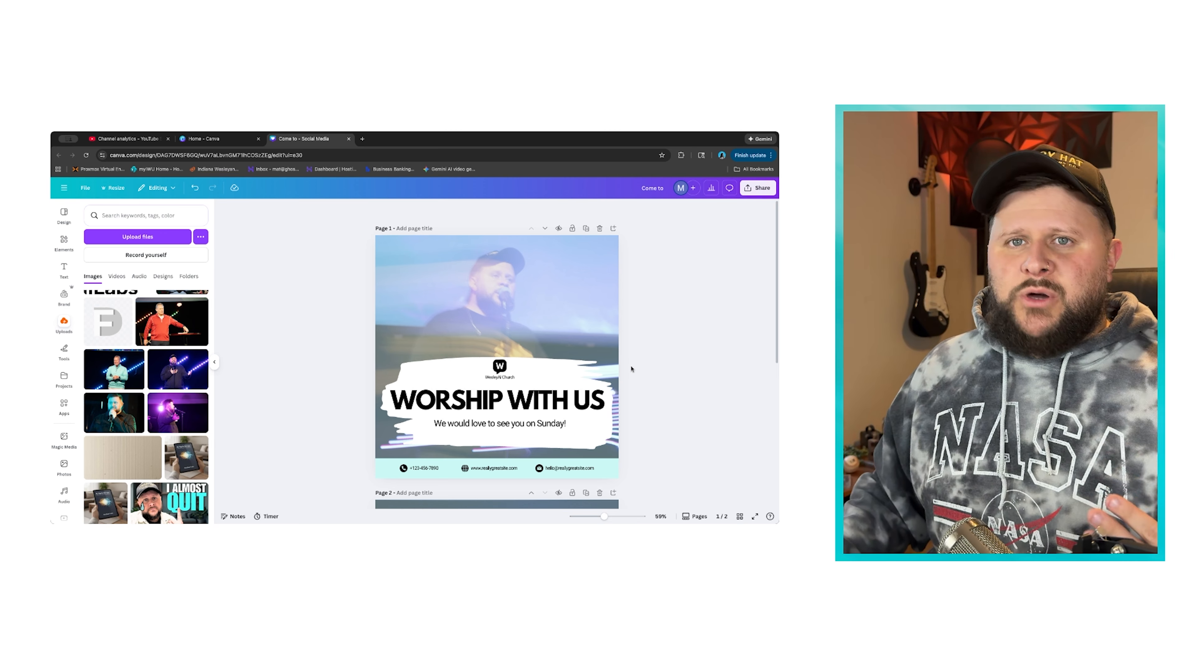
scroll(640, 391, "down", 1)
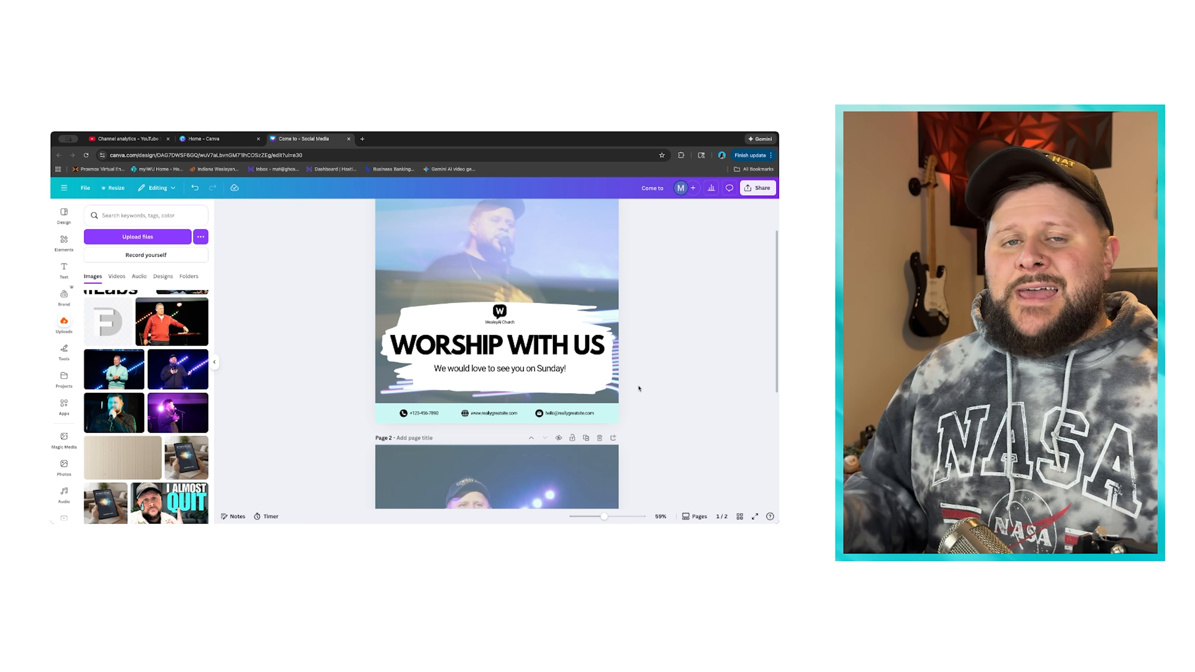